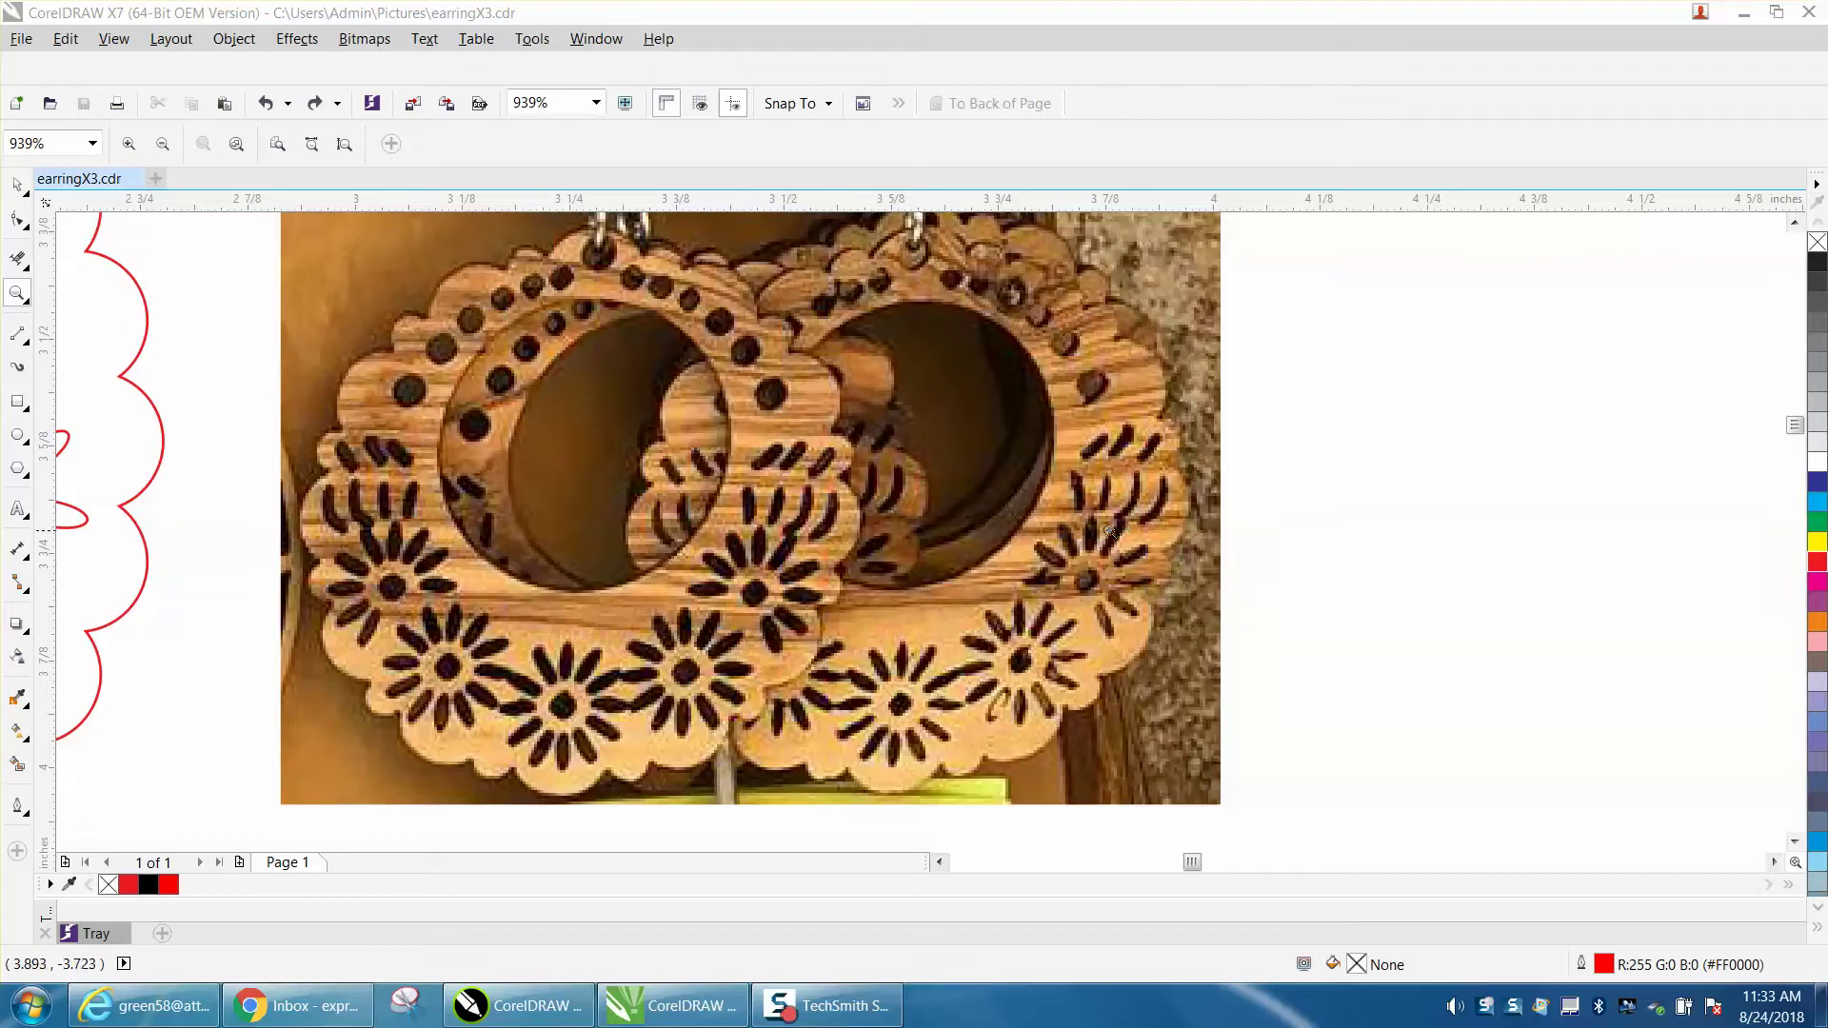
# Step: Select the right-hand earring outline and reposition it to X 20, Y -14
pyautogui.scroll(2, 1092, 553)
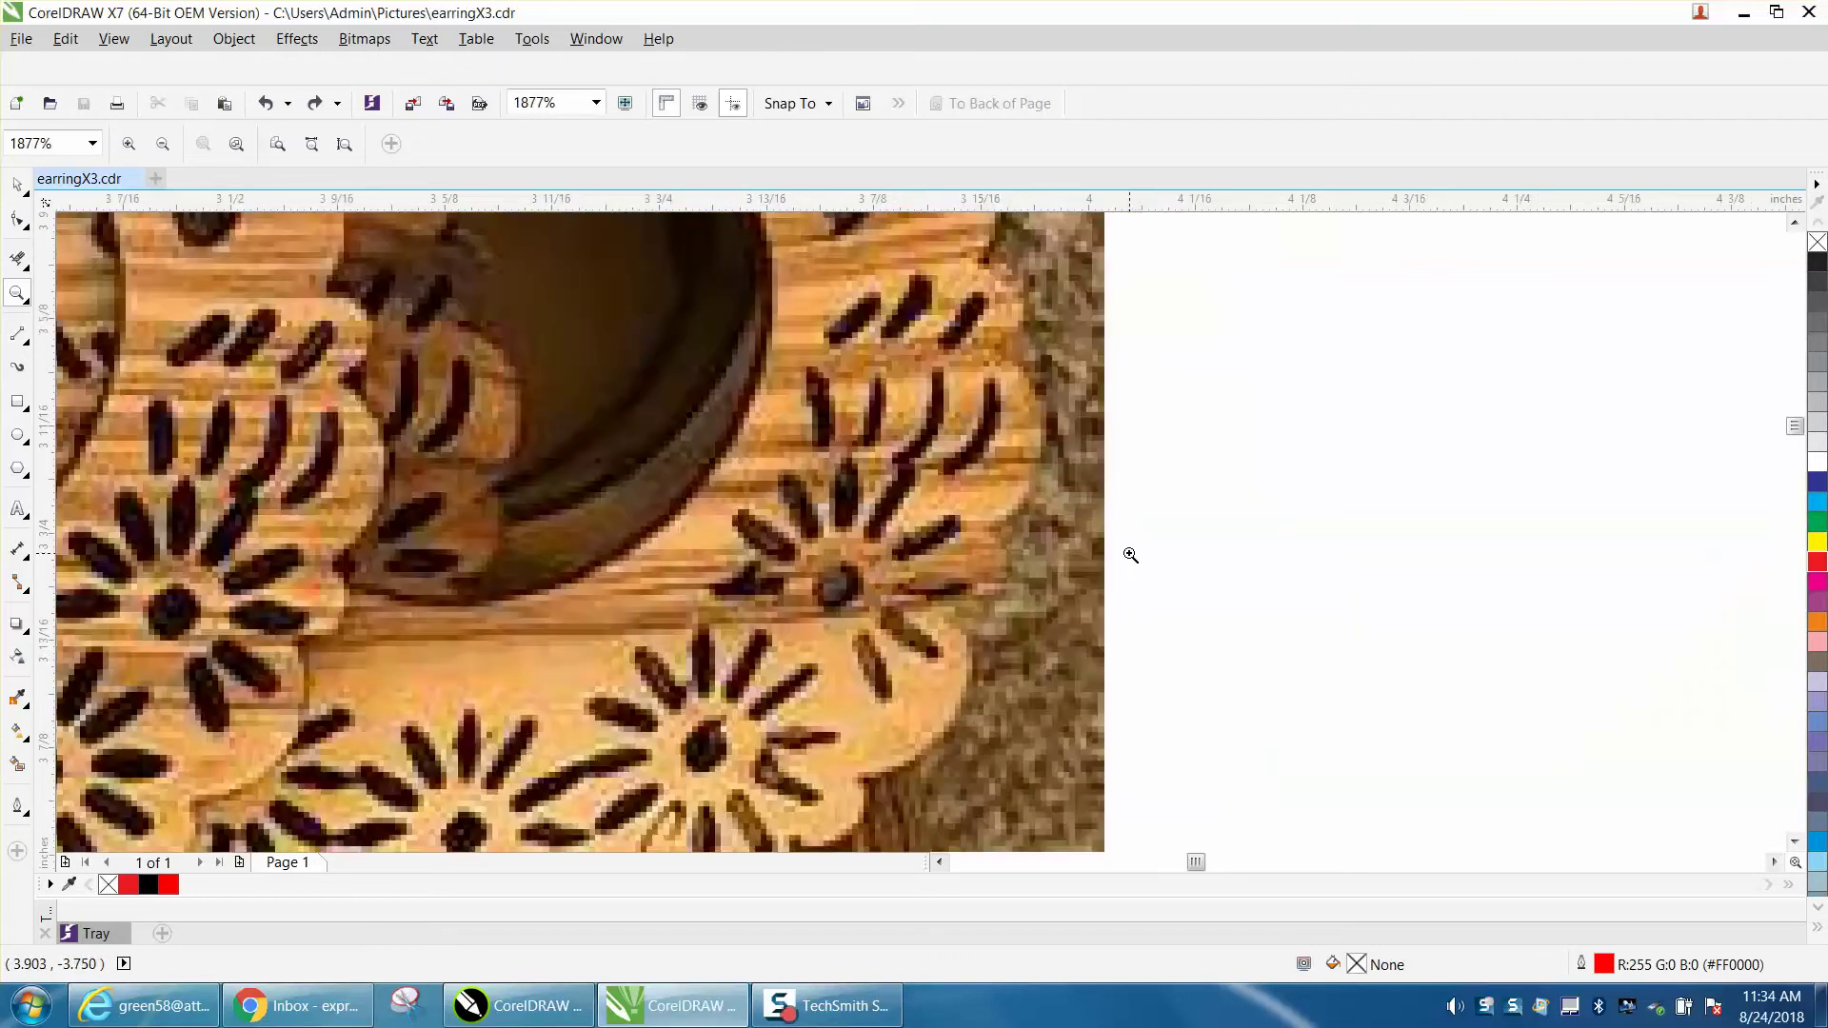
pyautogui.scroll(-5, 1127, 555)
pyautogui.moveTo(300, 526); pyautogui.dragTo(623, 655)
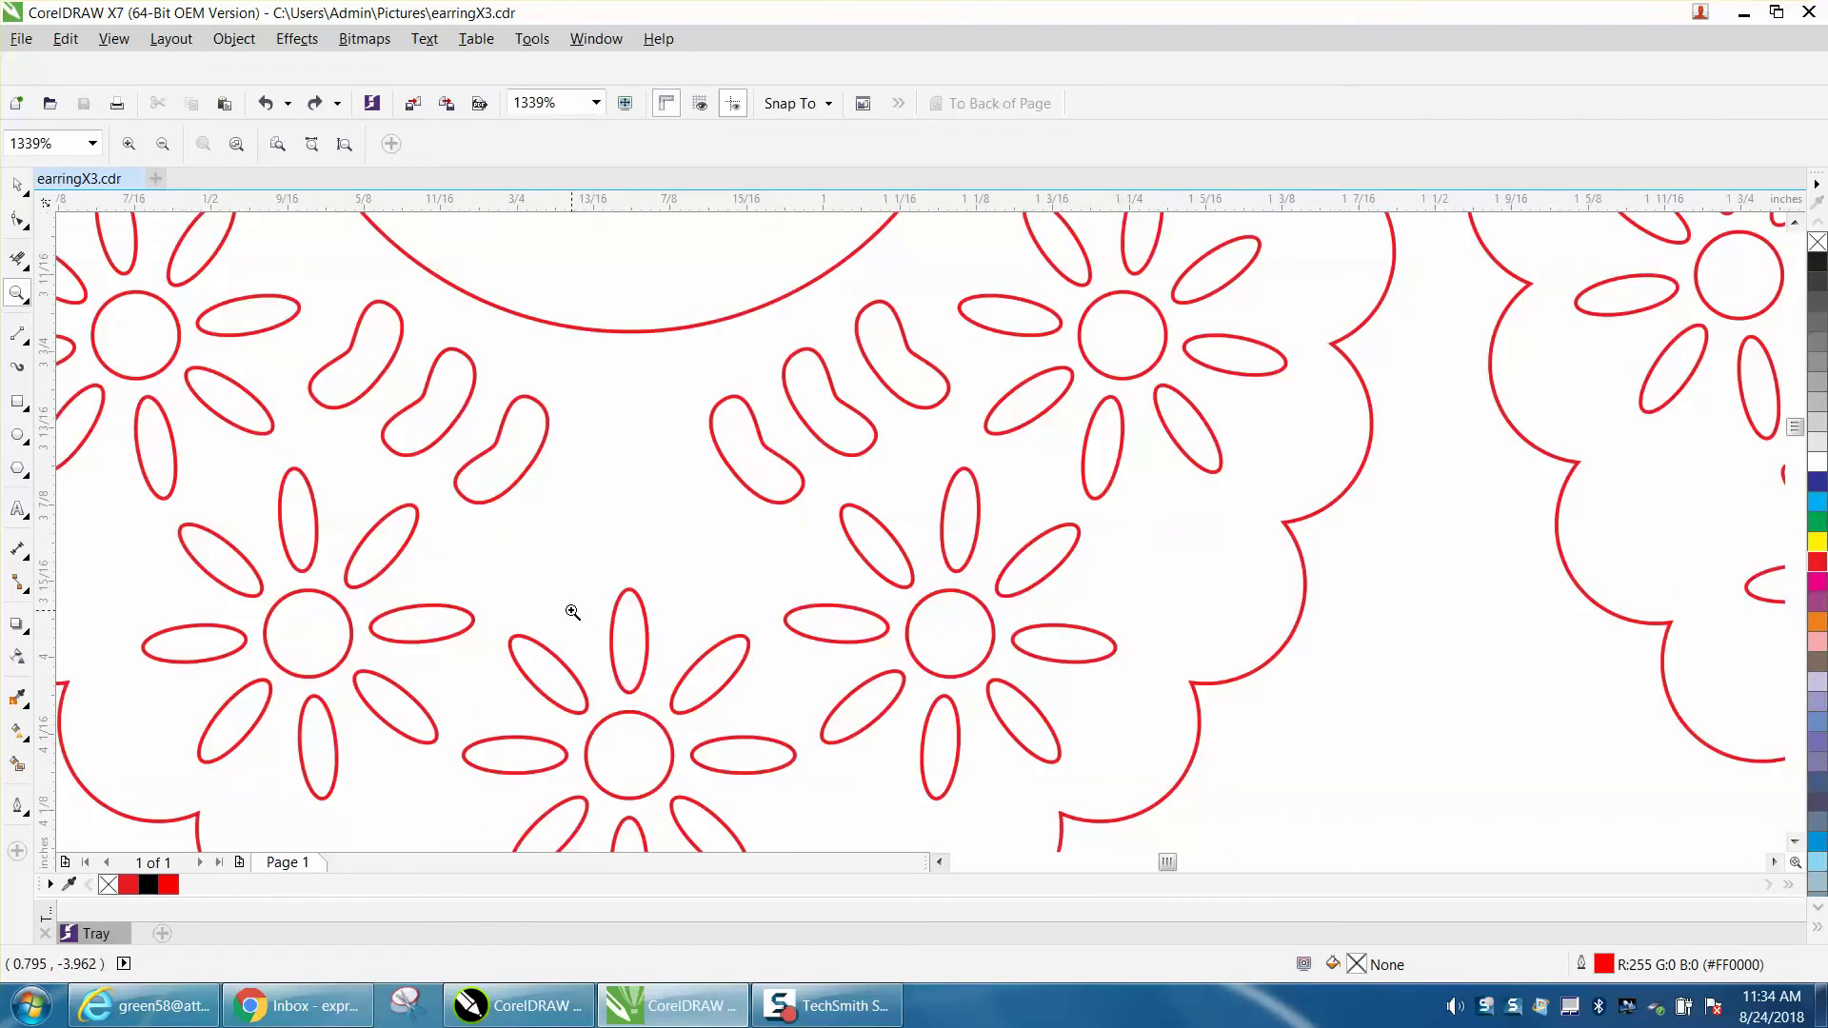
pyautogui.scroll(-5, 572, 612)
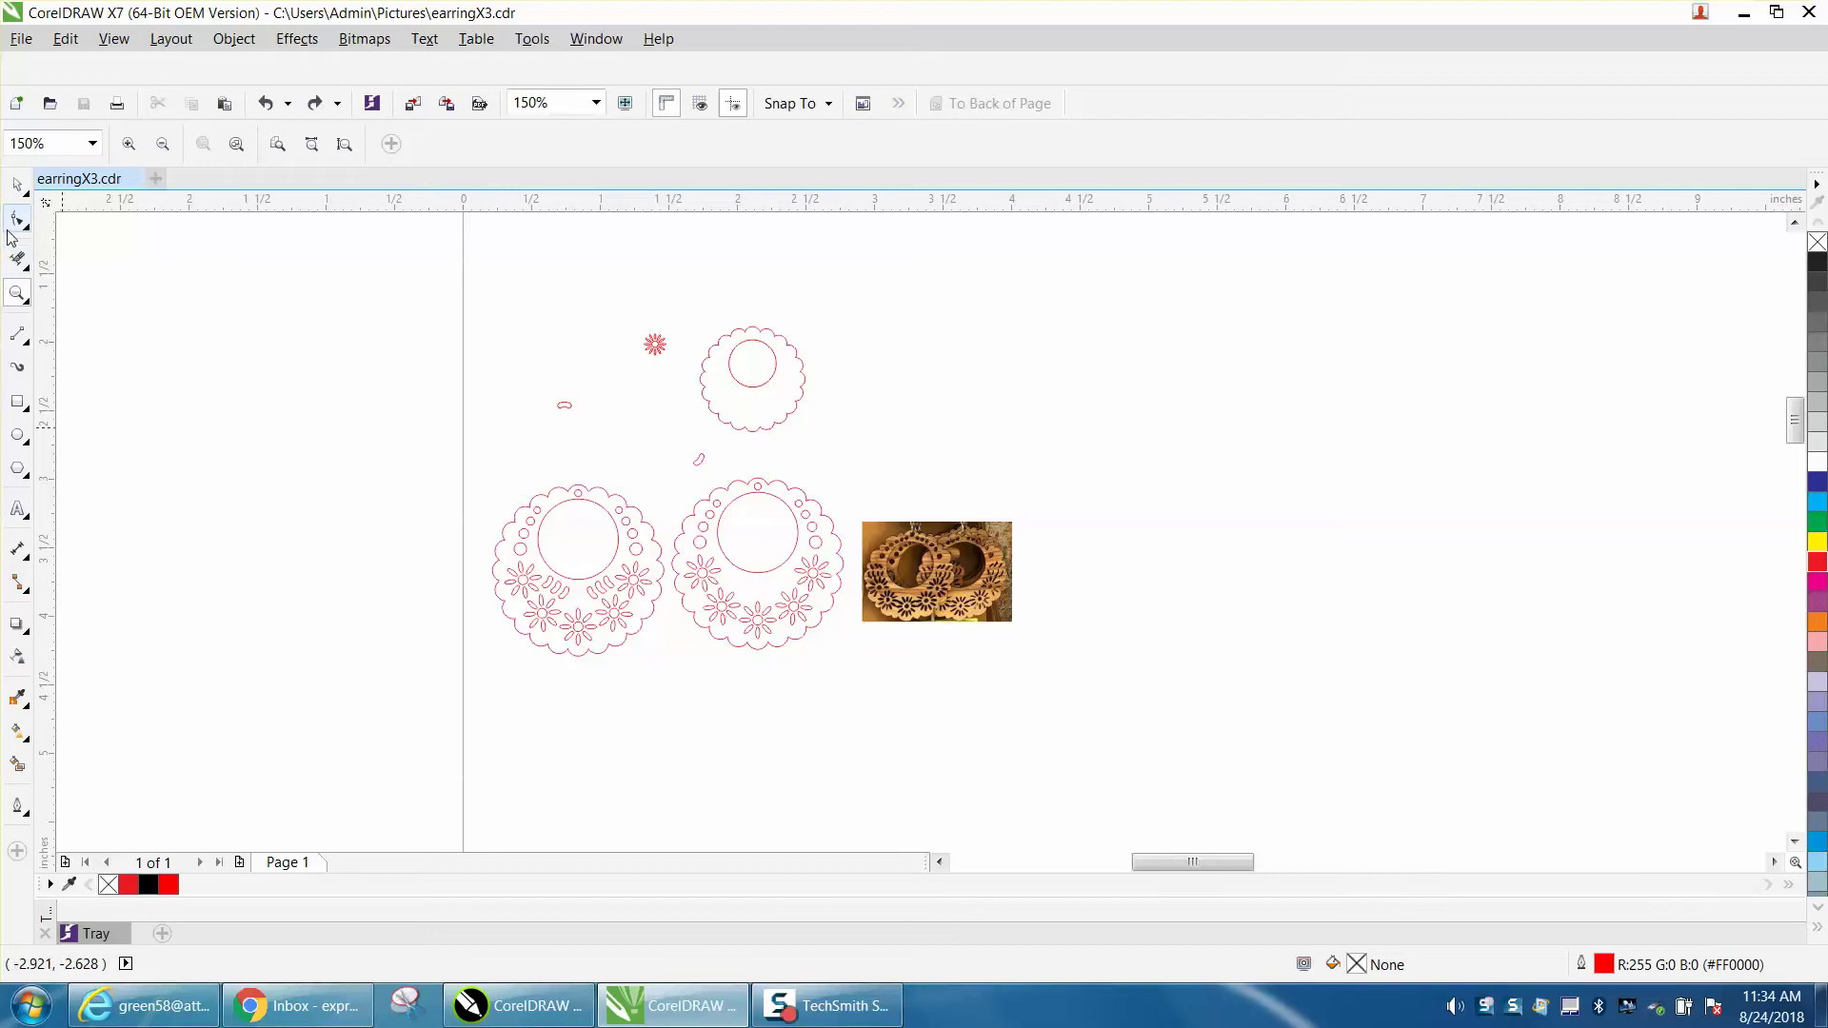
pyautogui.click(19, 186)
pyautogui.click(759, 574)
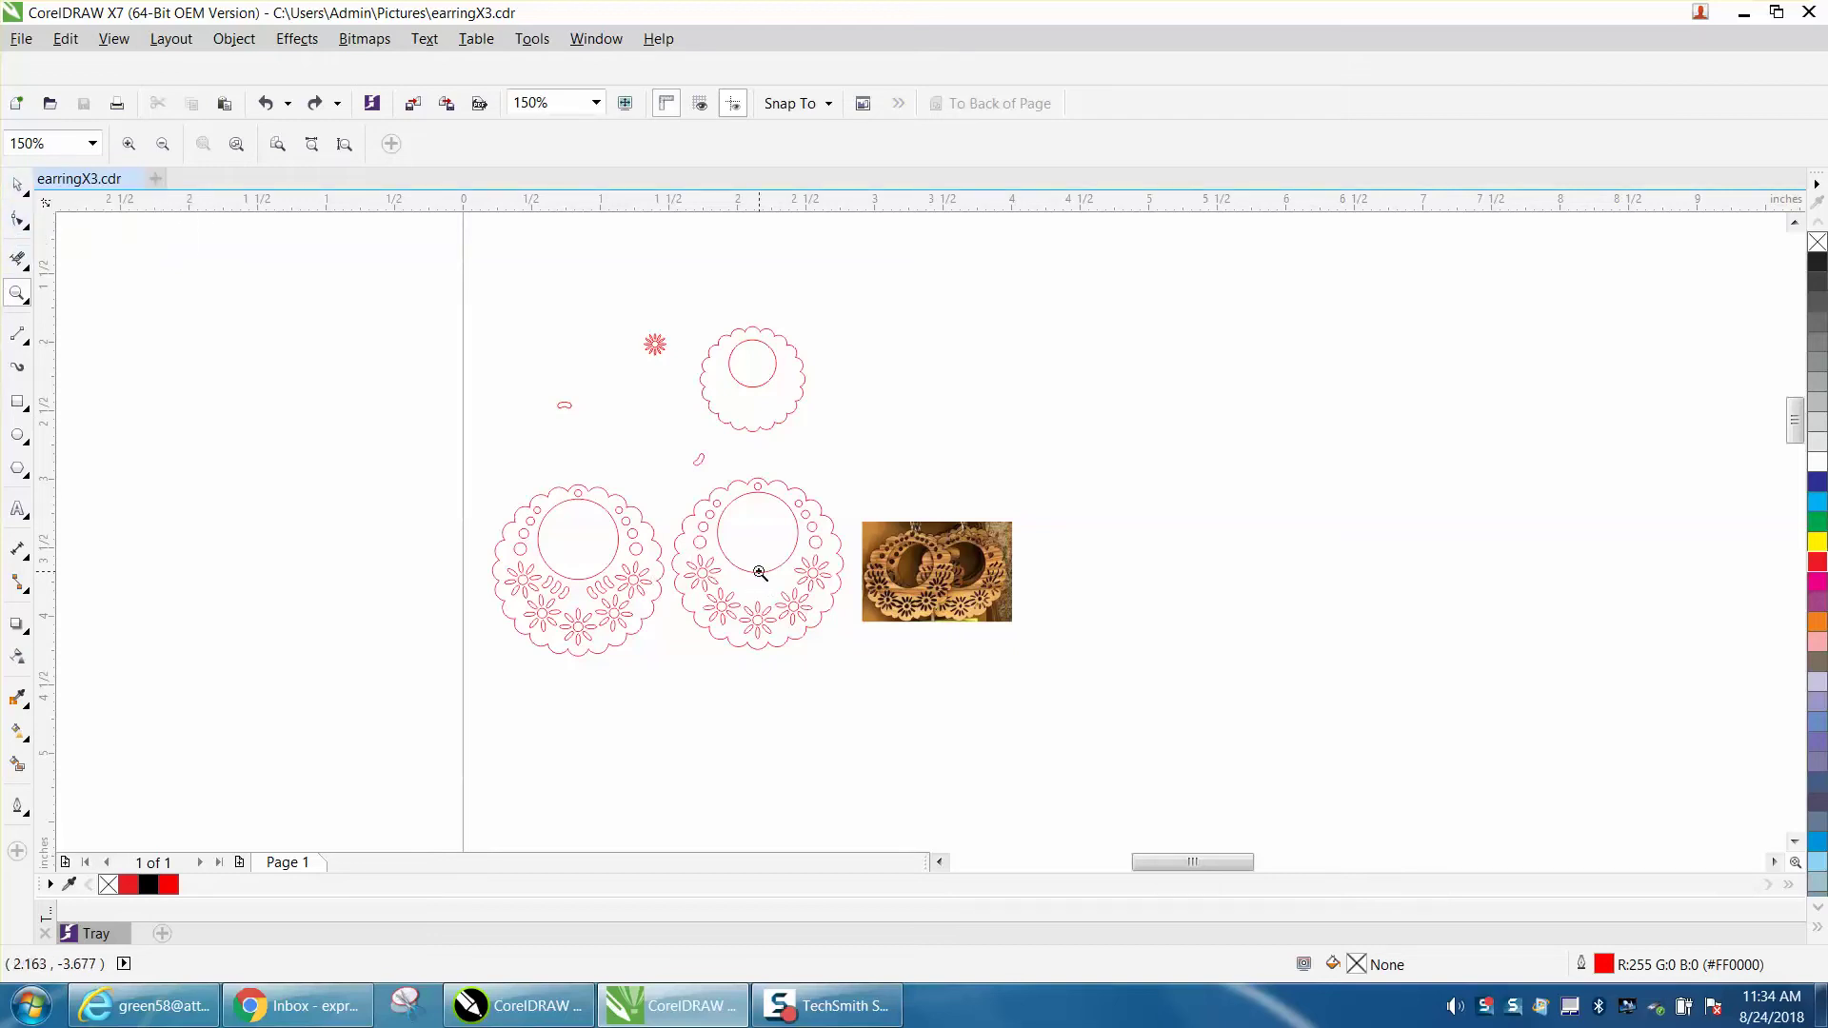
pyautogui.click(17, 184)
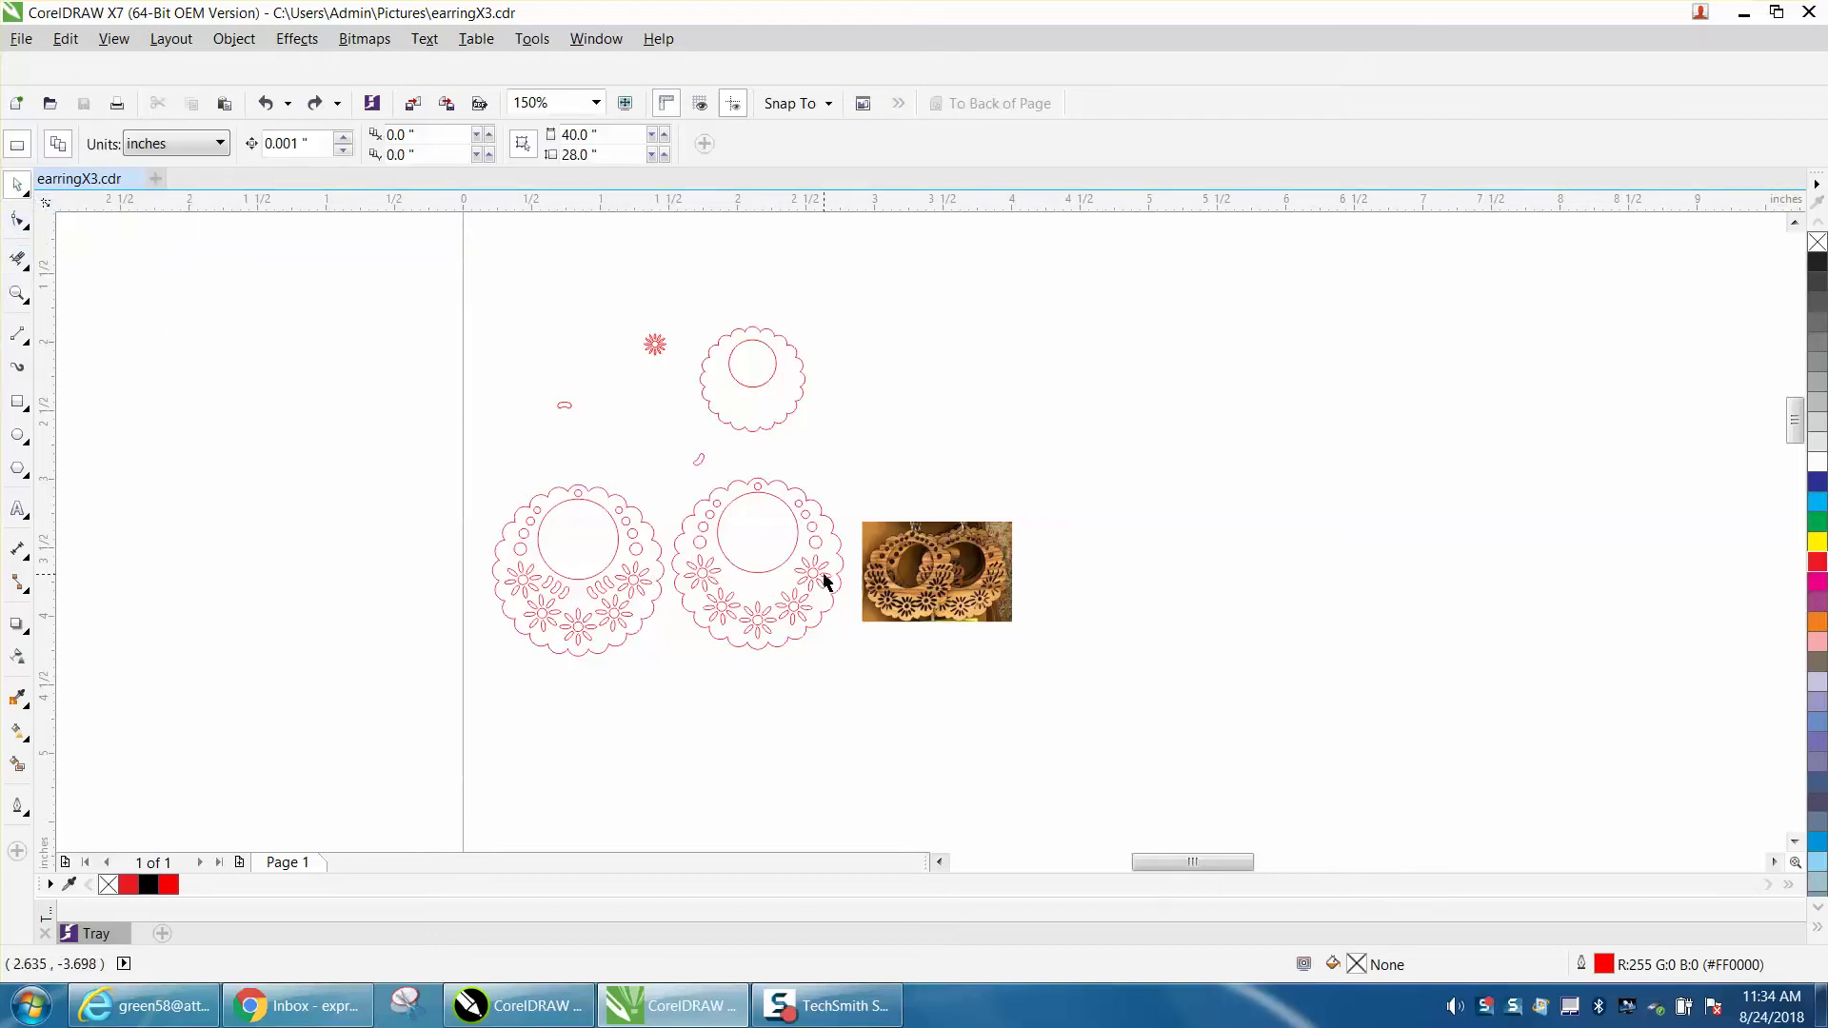
pyautogui.click(763, 577)
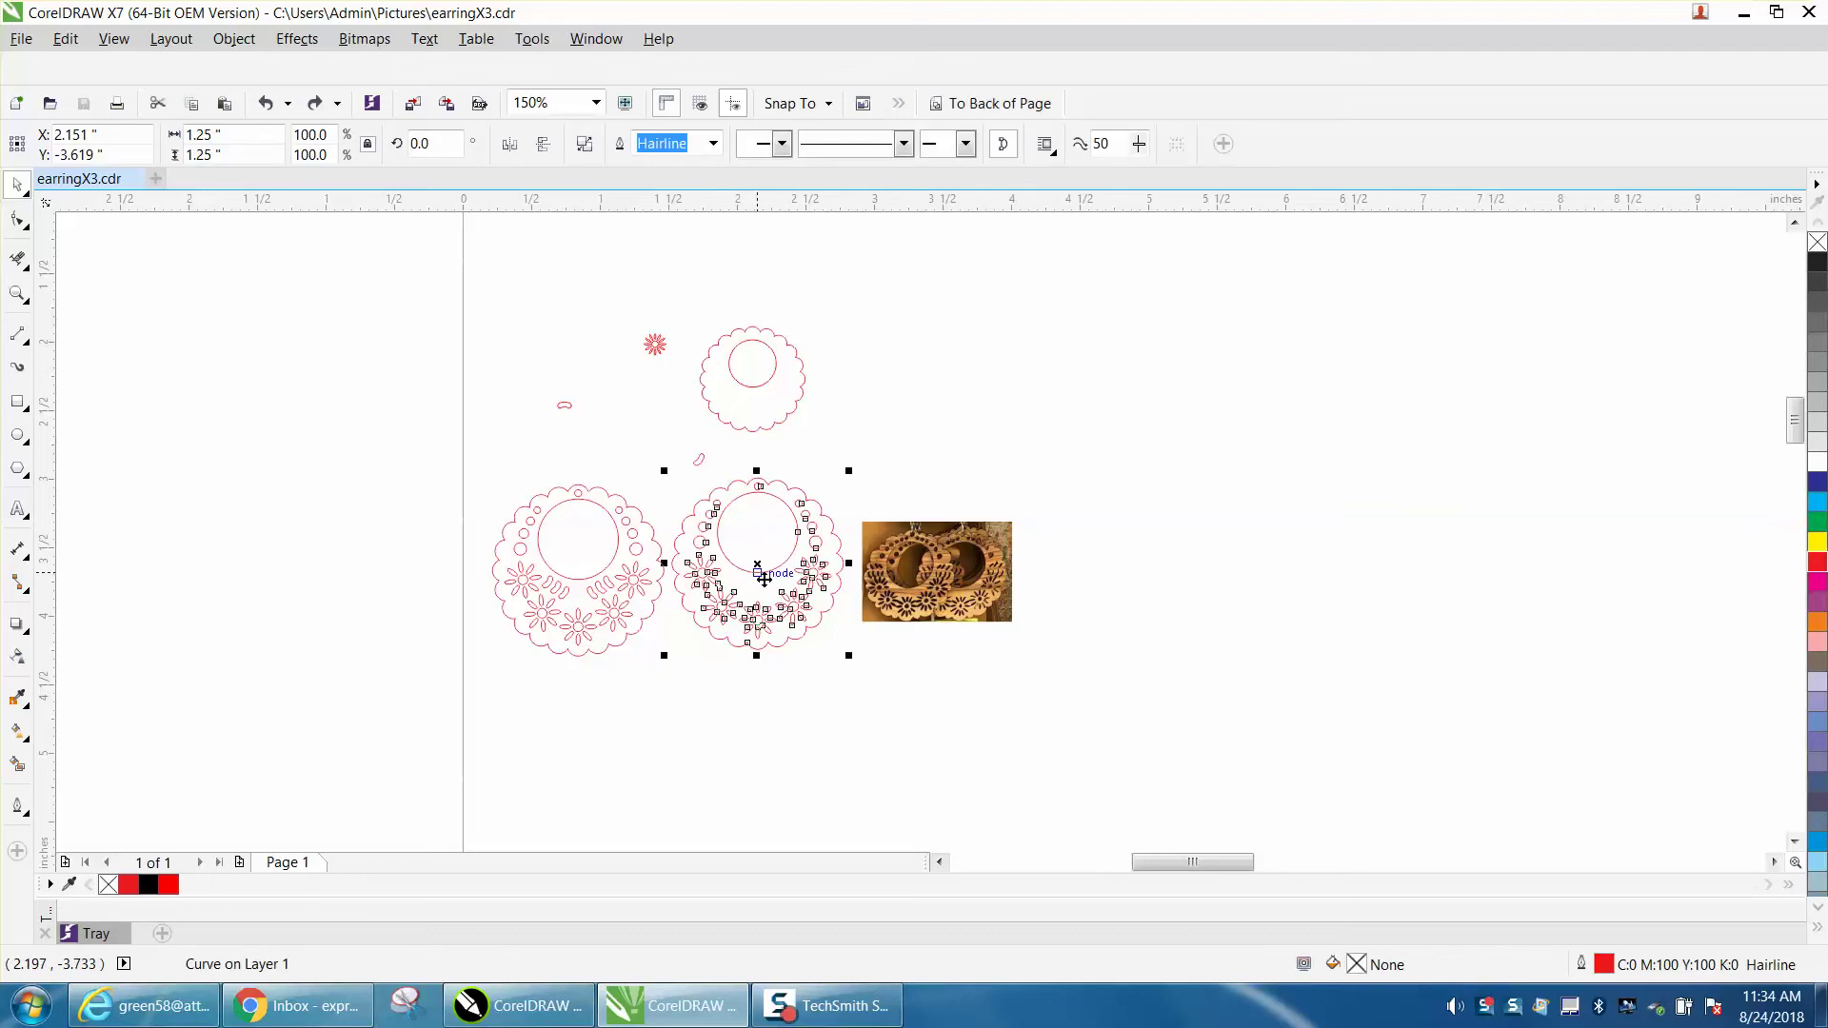
pyautogui.press('Delete')
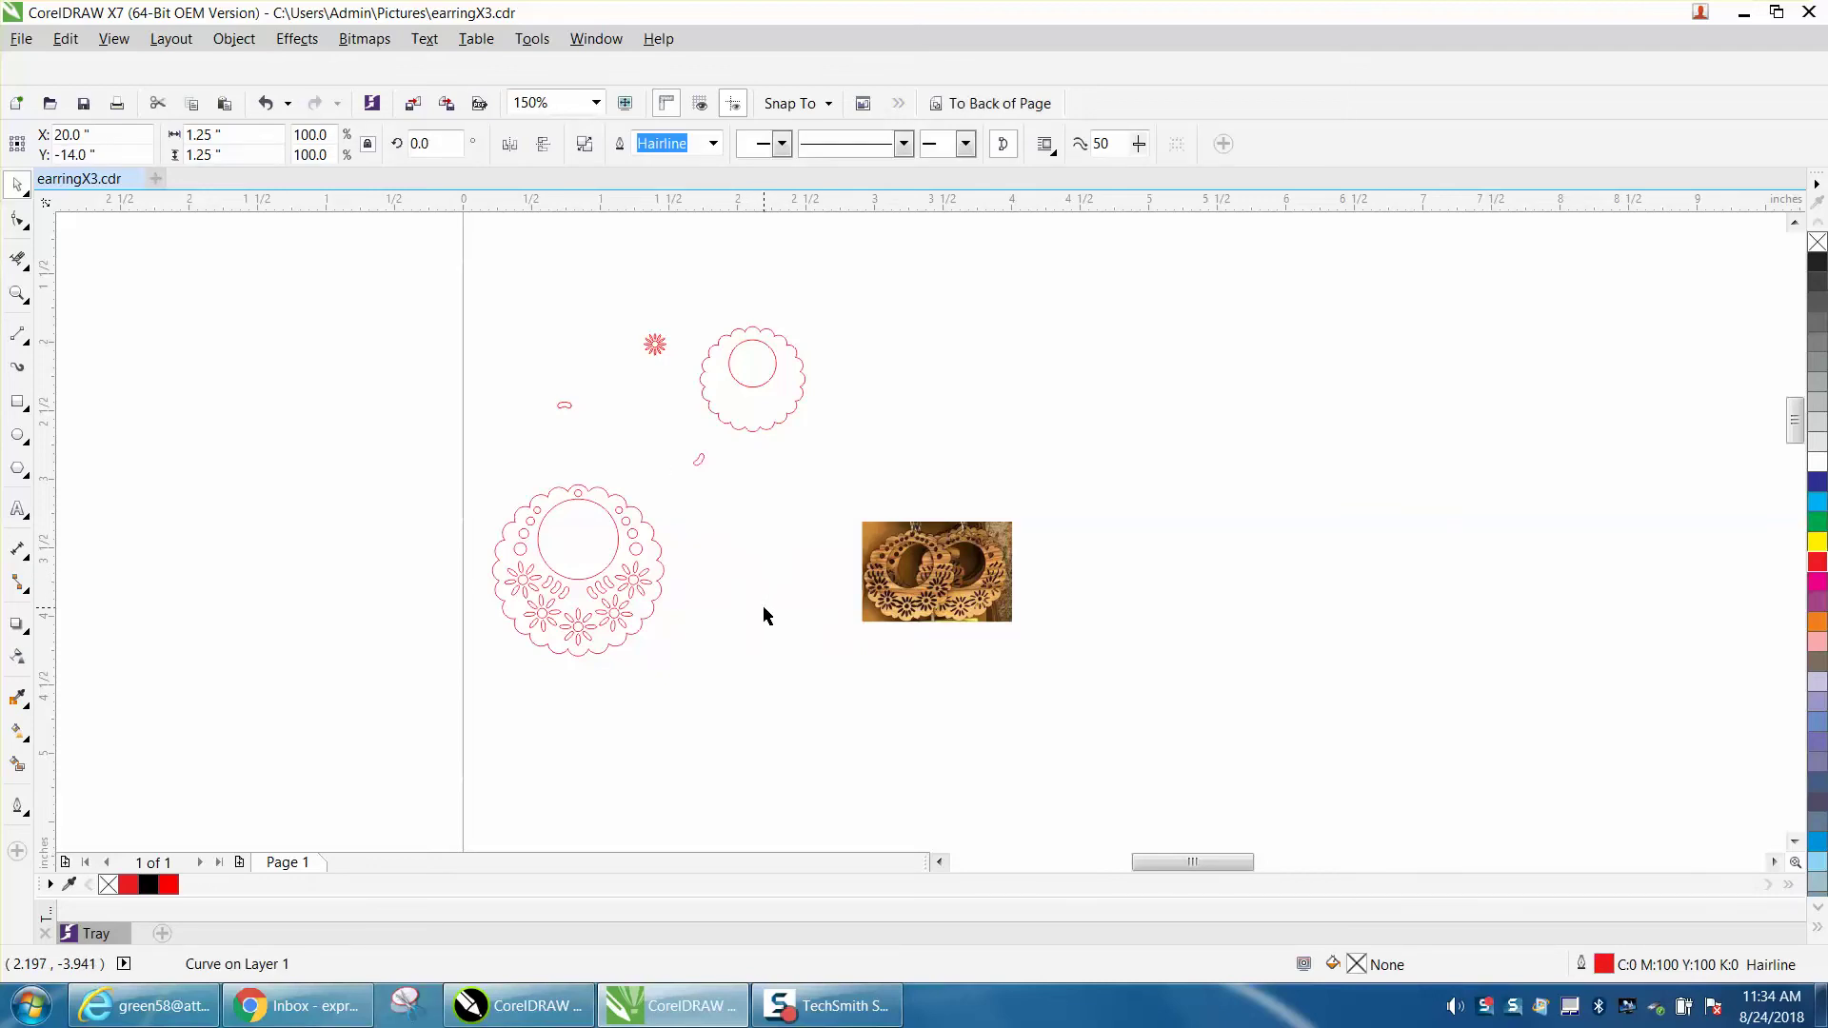
# Step: Zoom to fit all objects, then zoom in closely on the relocated earring
pyautogui.press('F4')
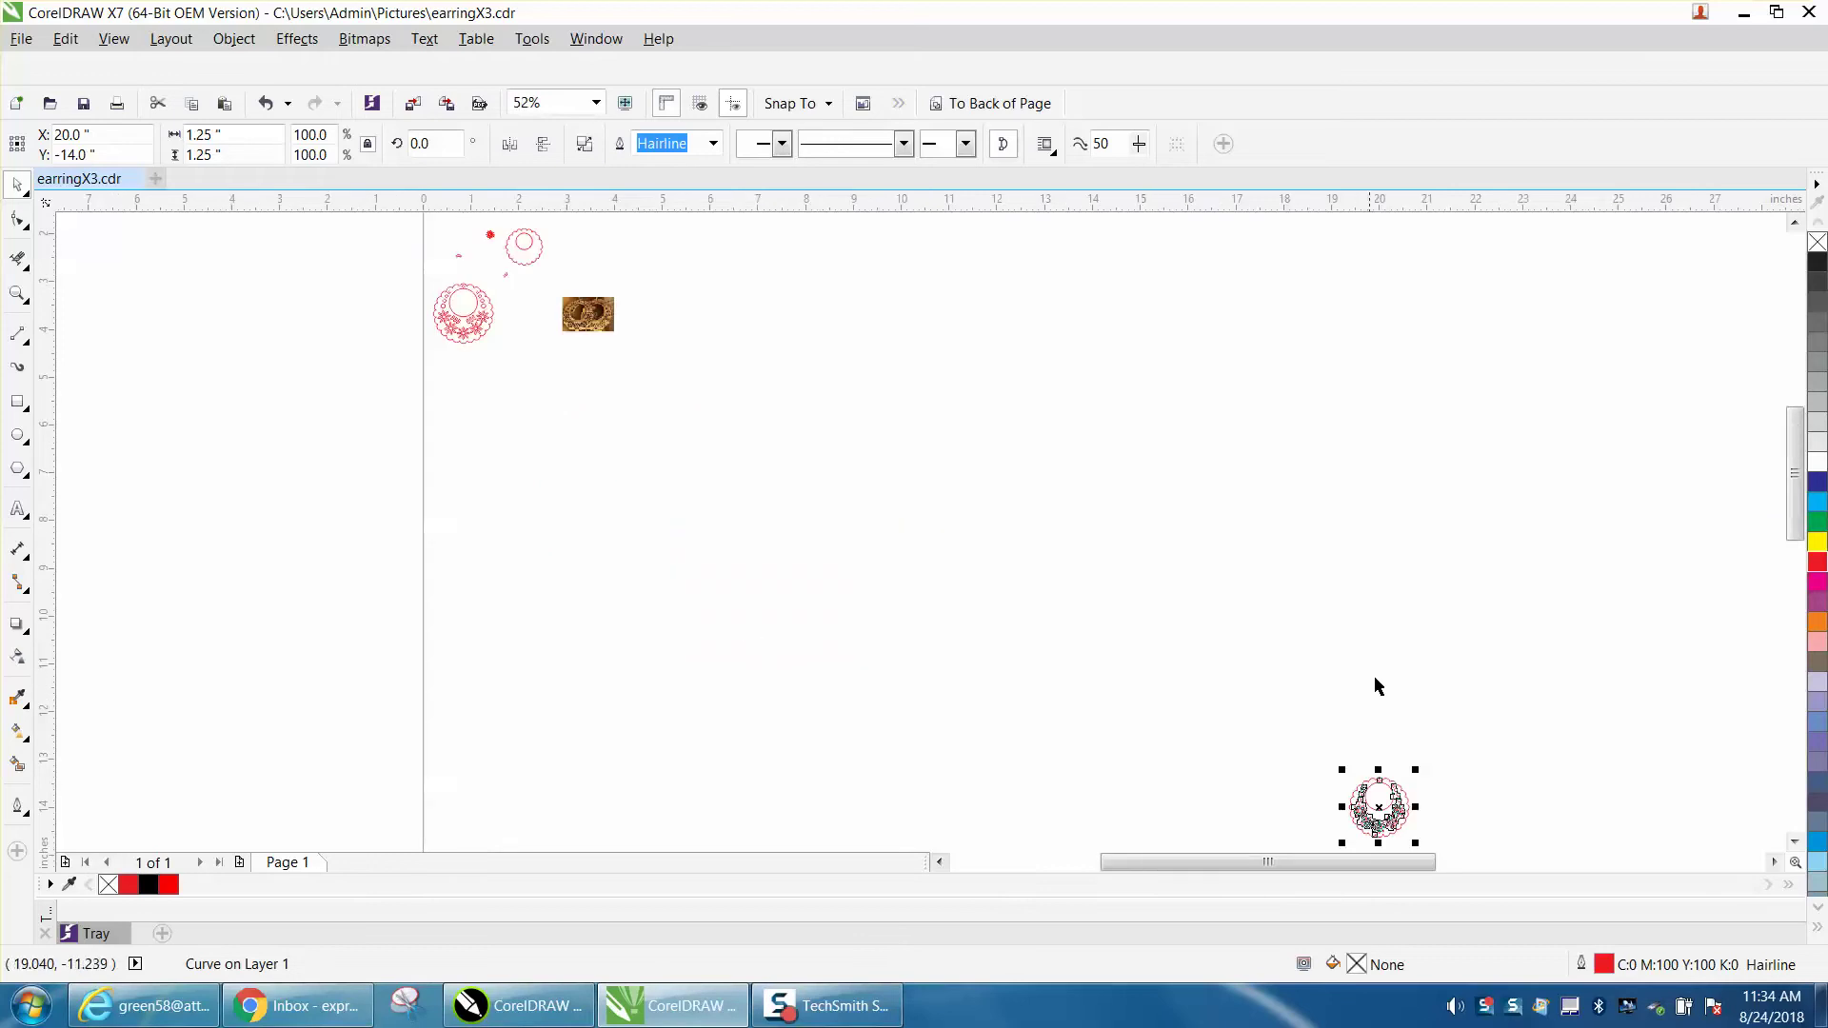
pyautogui.click(28, 302)
pyautogui.moveTo(1343, 767); pyautogui.dragTo(1445, 844)
pyautogui.moveTo(632, 260); pyautogui.dragTo(1116, 605)
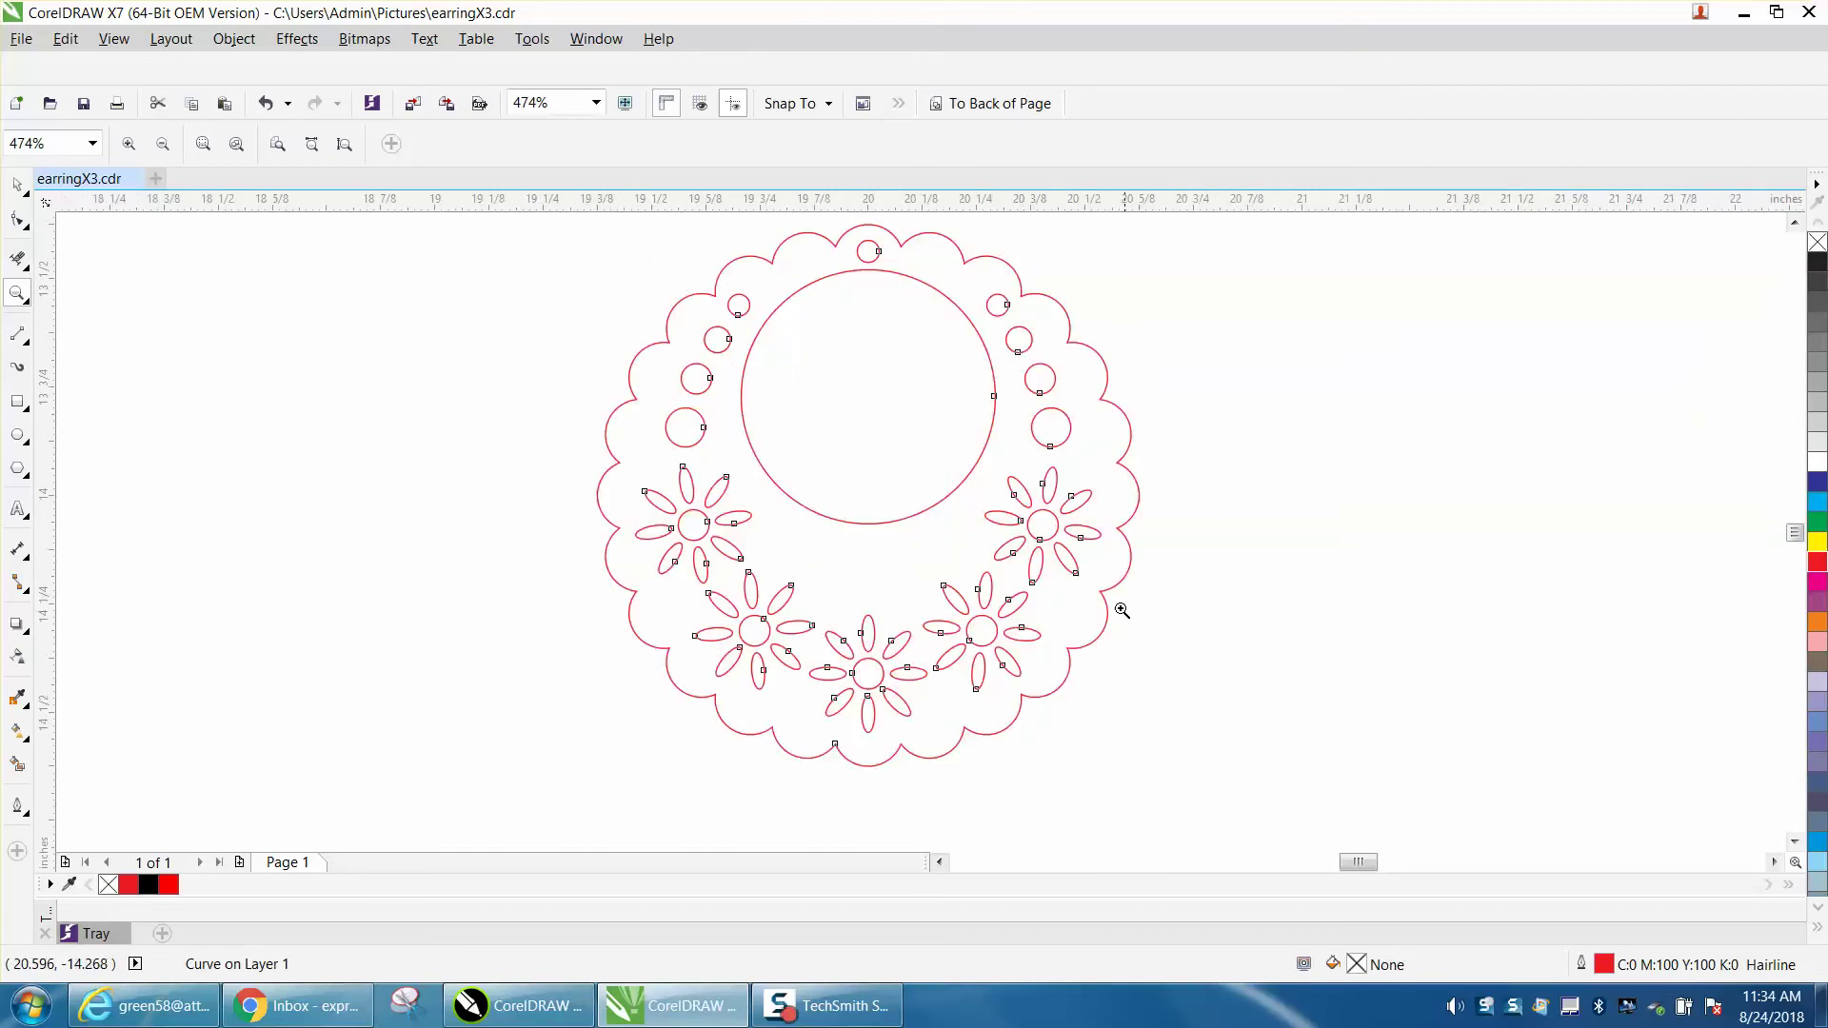
pyautogui.click(17, 187)
# Step: Draw a small rectangle left of the earring with 0.02-inch rounded corners
pyautogui.click(270, 404)
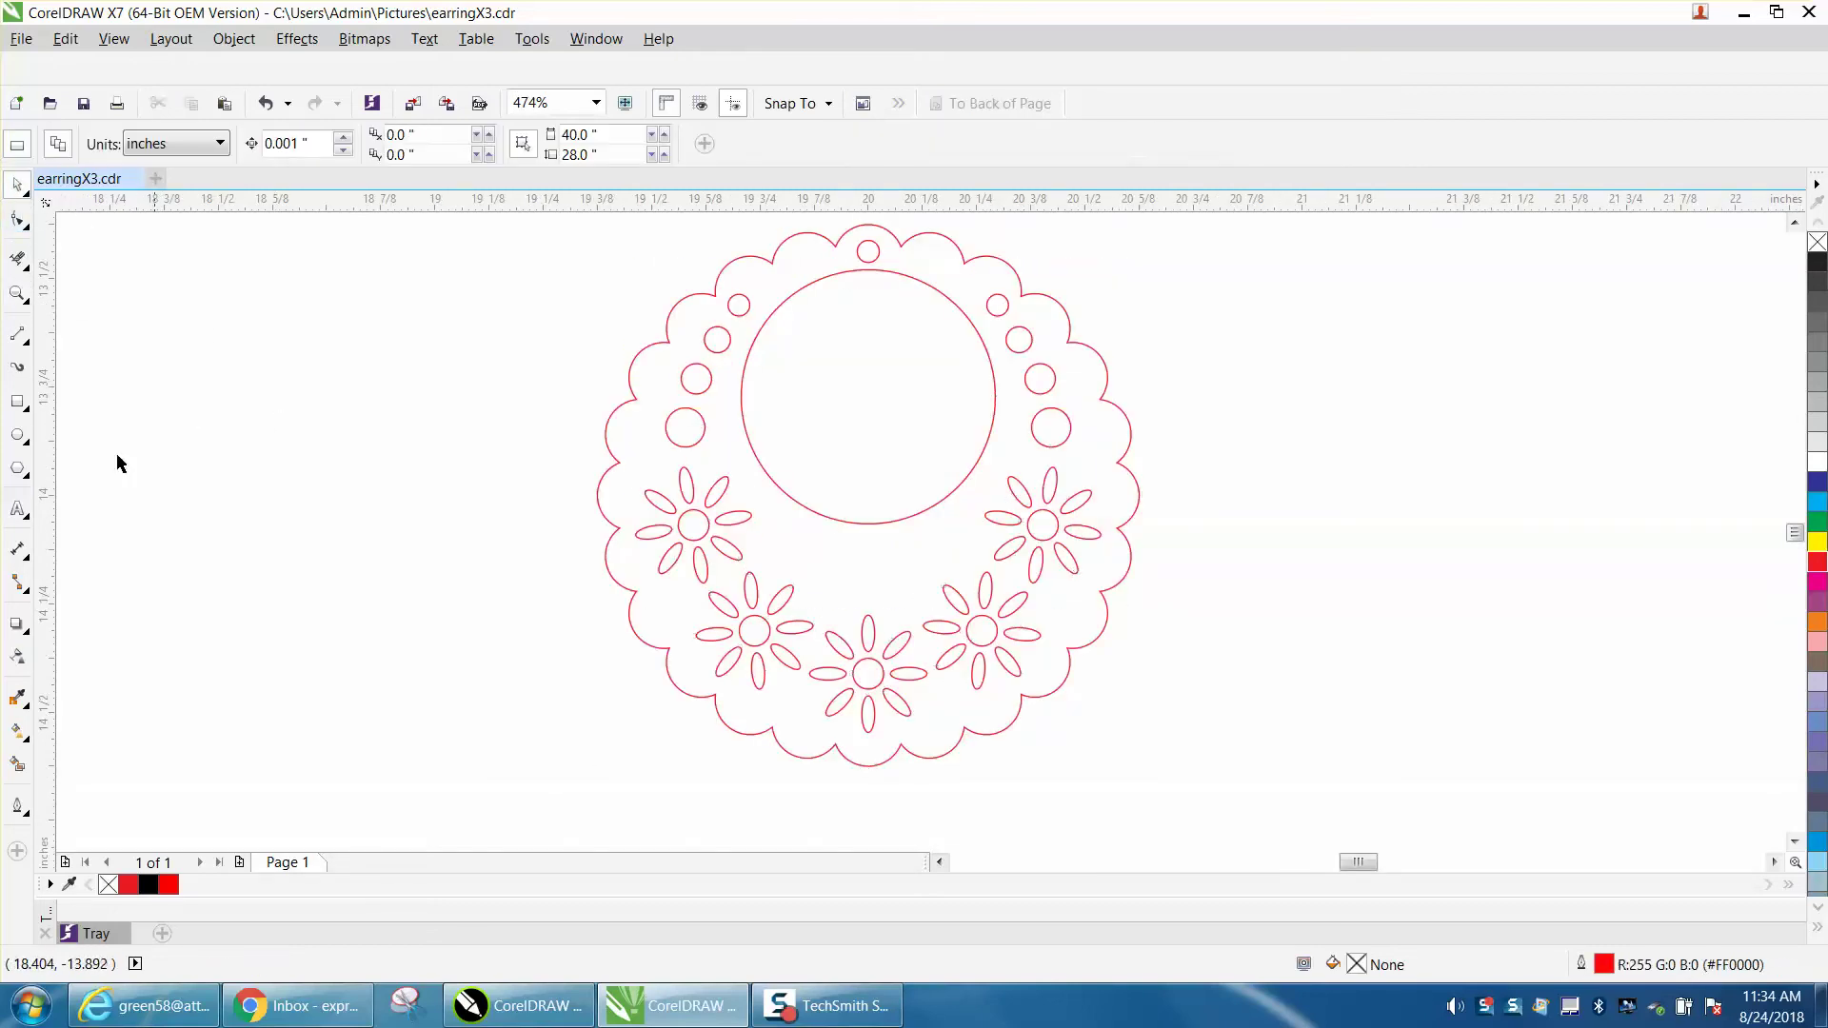
pyautogui.click(27, 419)
pyautogui.click(145, 396)
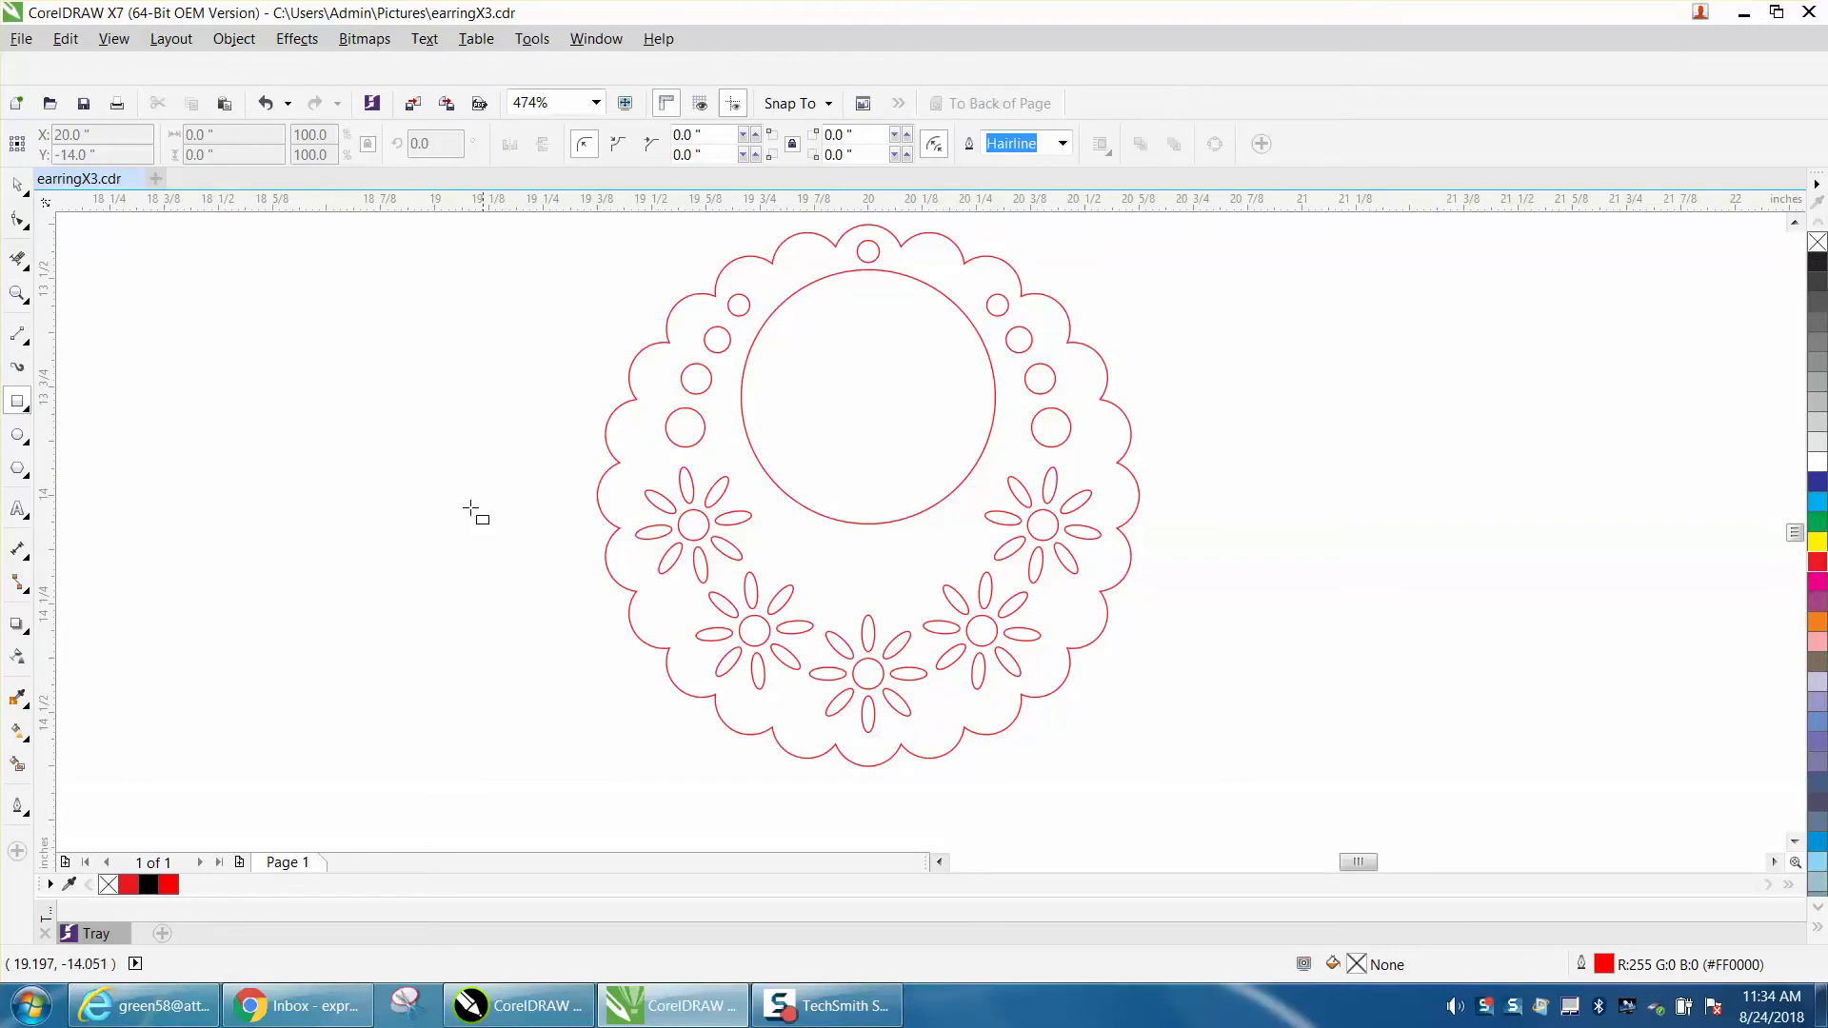
pyautogui.moveTo(404, 485); pyautogui.dragTo(441, 497)
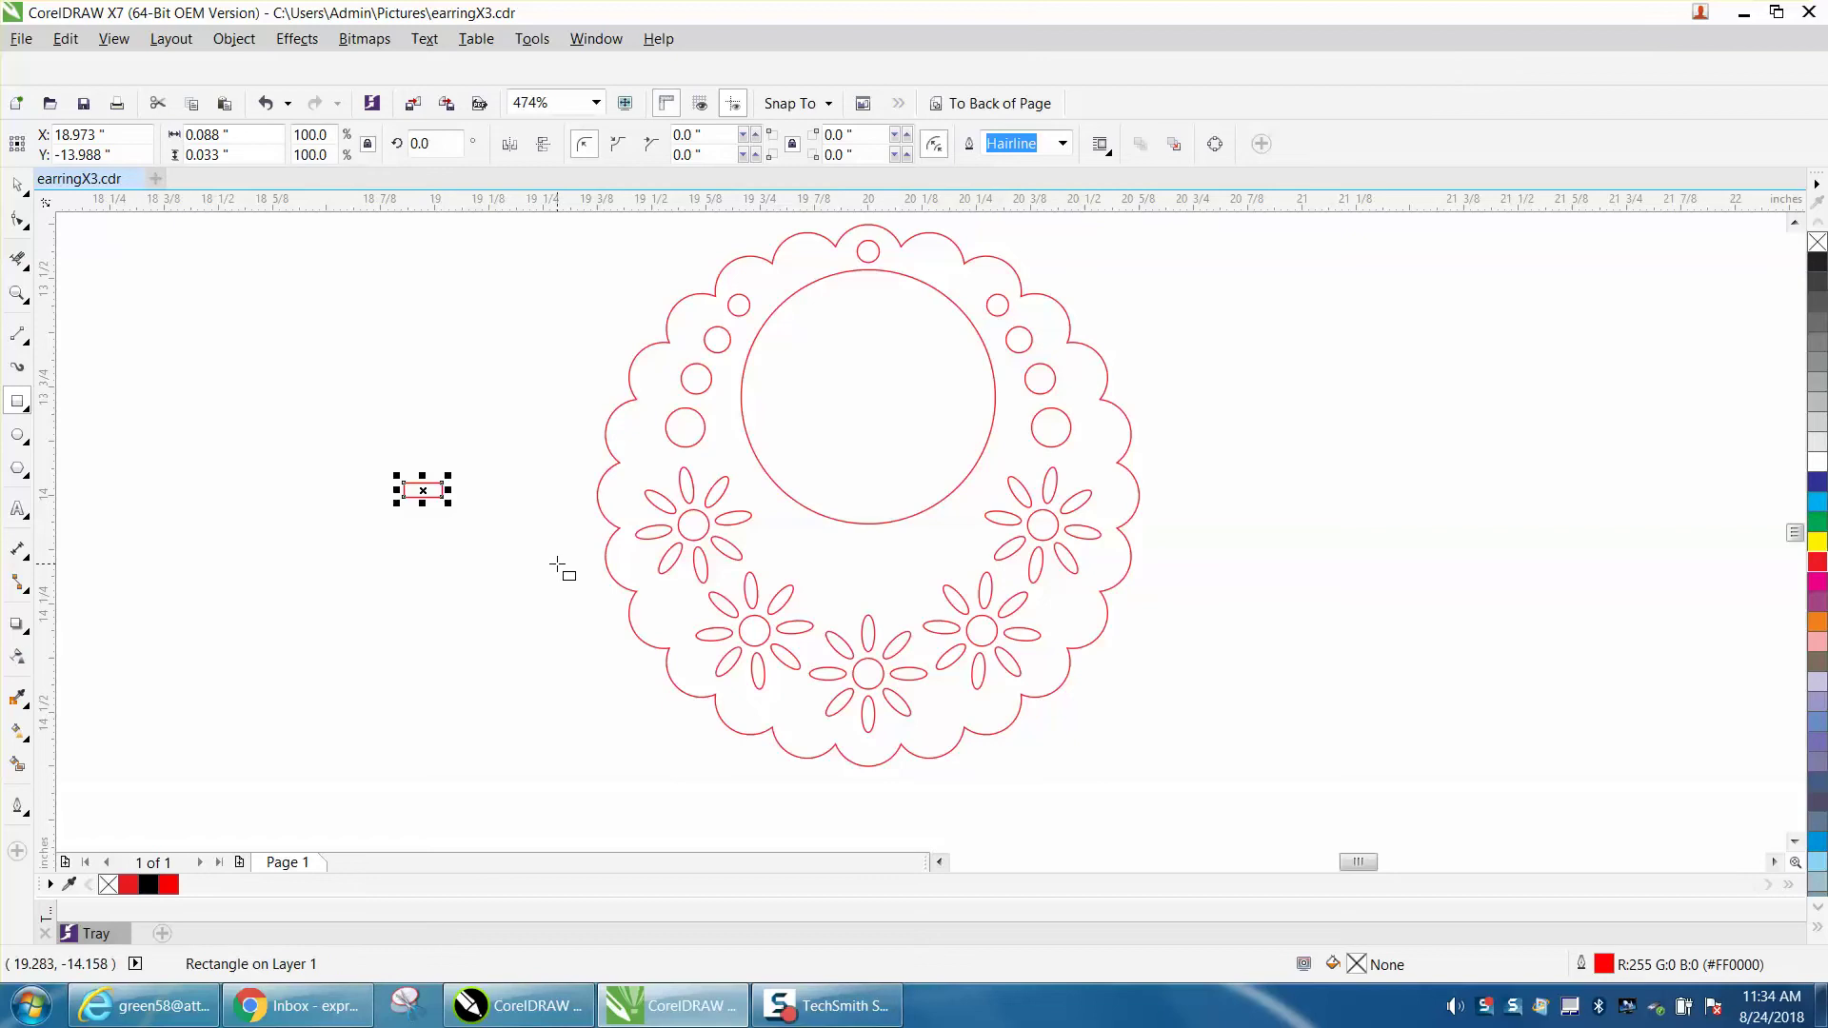
pyautogui.click(757, 155)
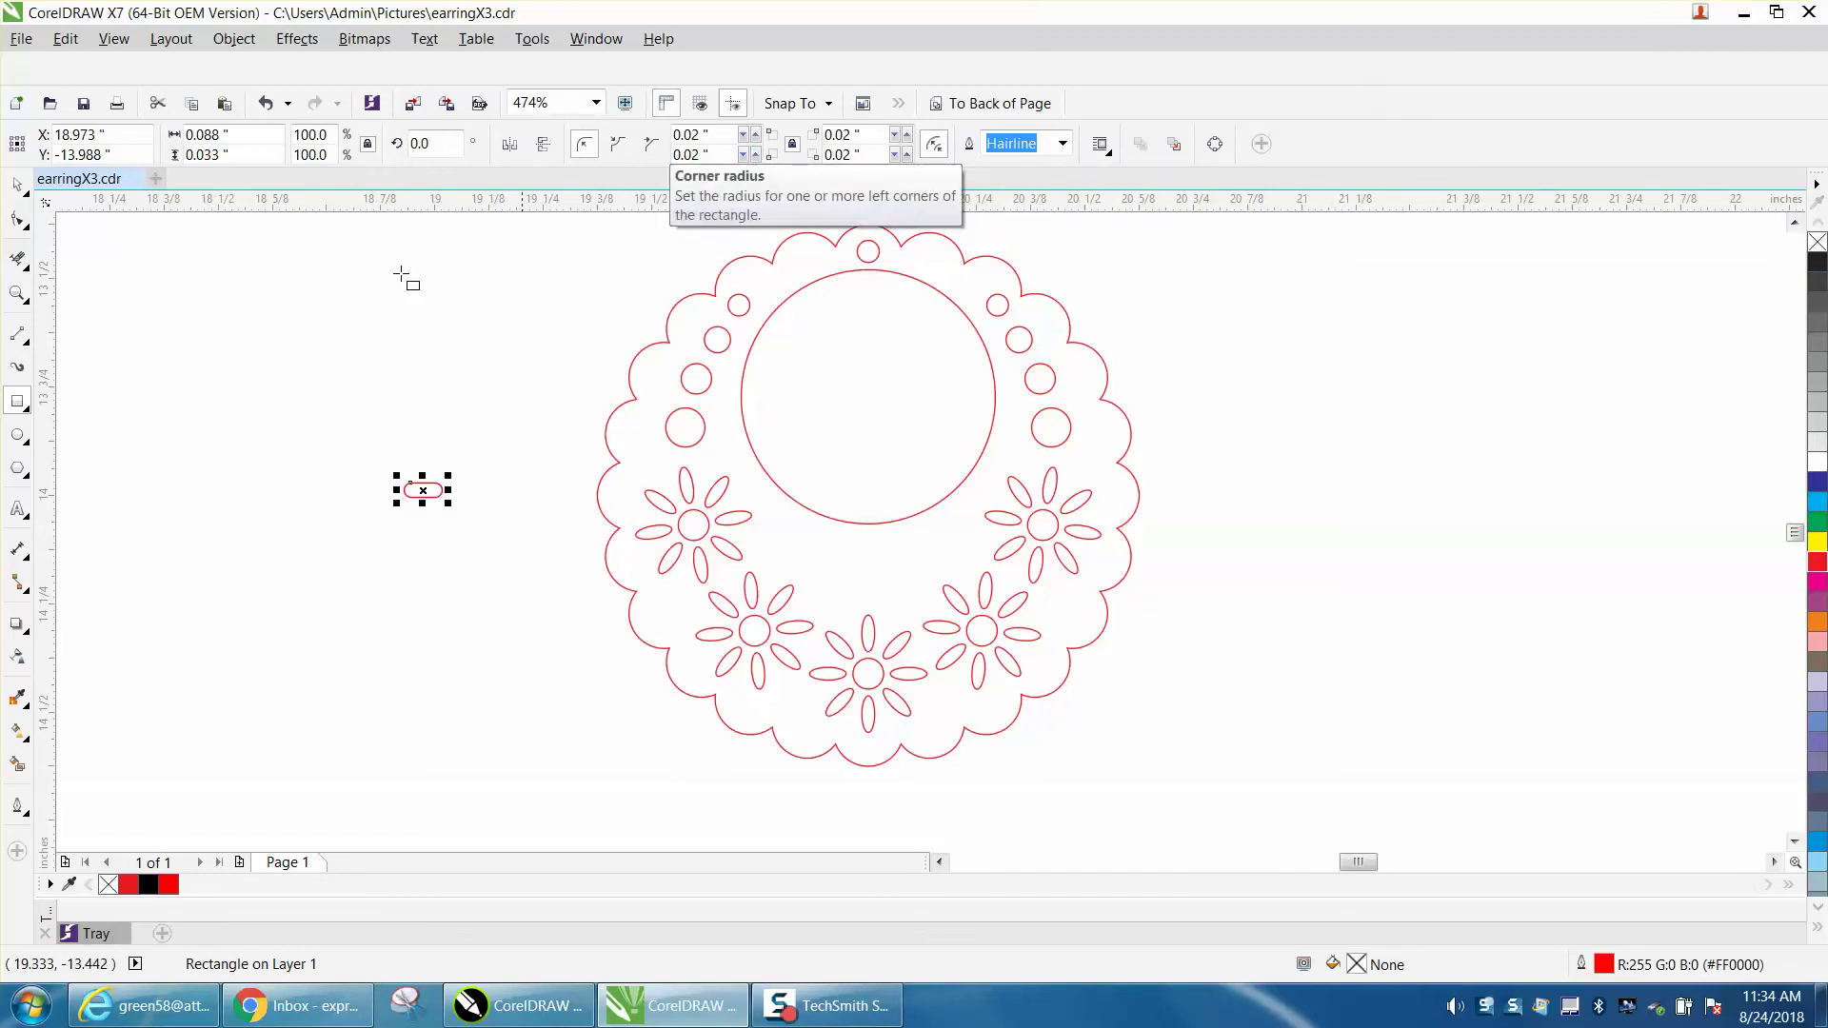
# Step: Zoom in on the rounded rectangle and convert it to curves
pyautogui.click(17, 294)
pyautogui.moveTo(377, 468); pyautogui.dragTo(487, 525)
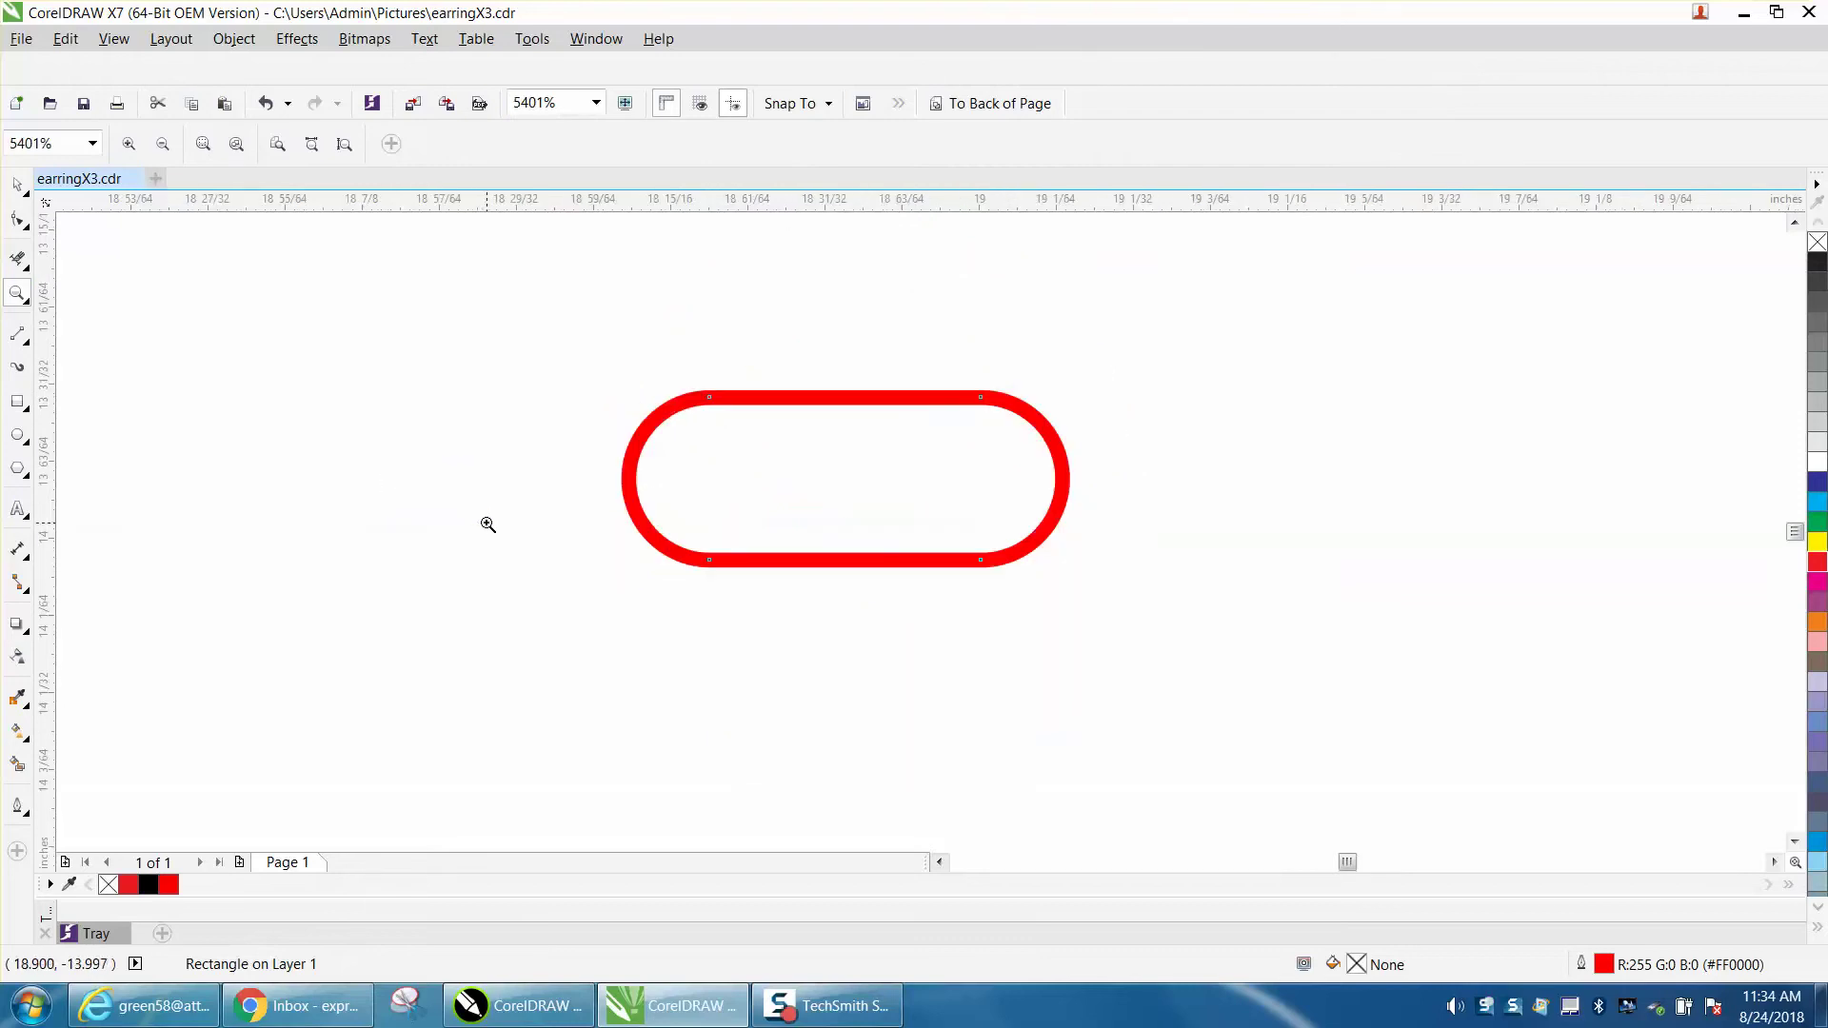
pyautogui.click(17, 219)
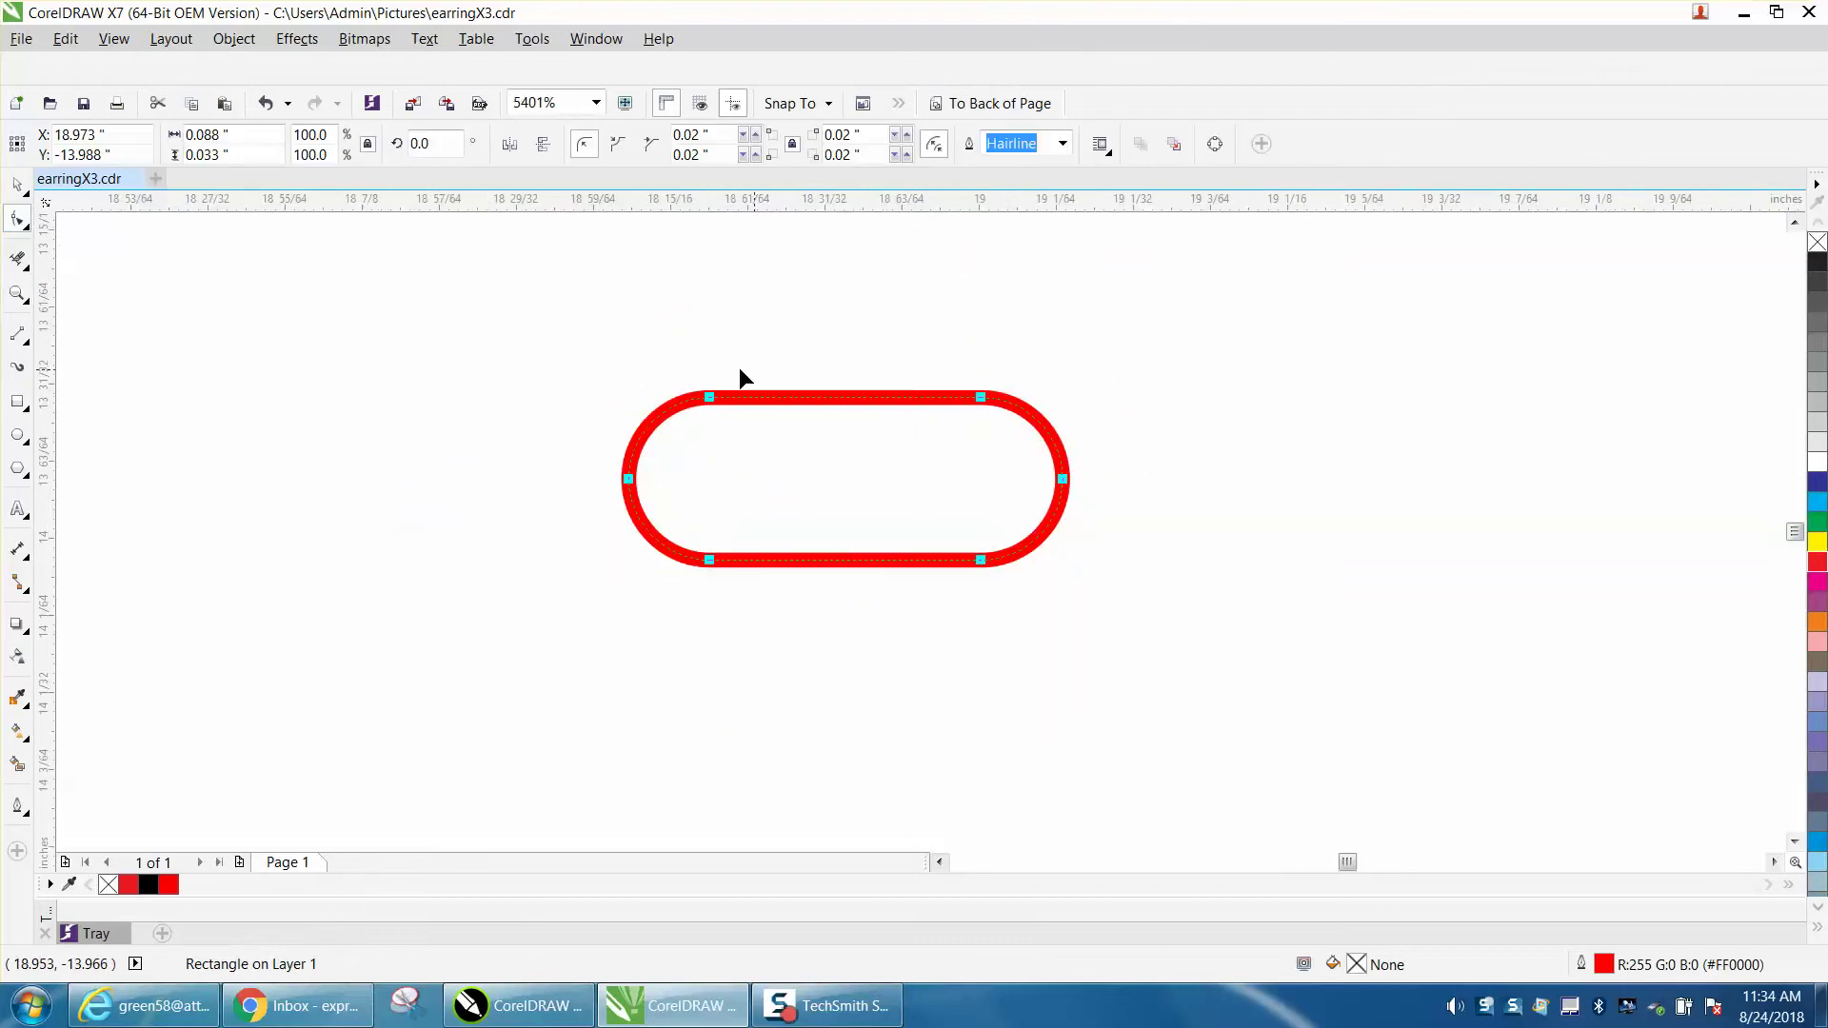
pyautogui.click(17, 184)
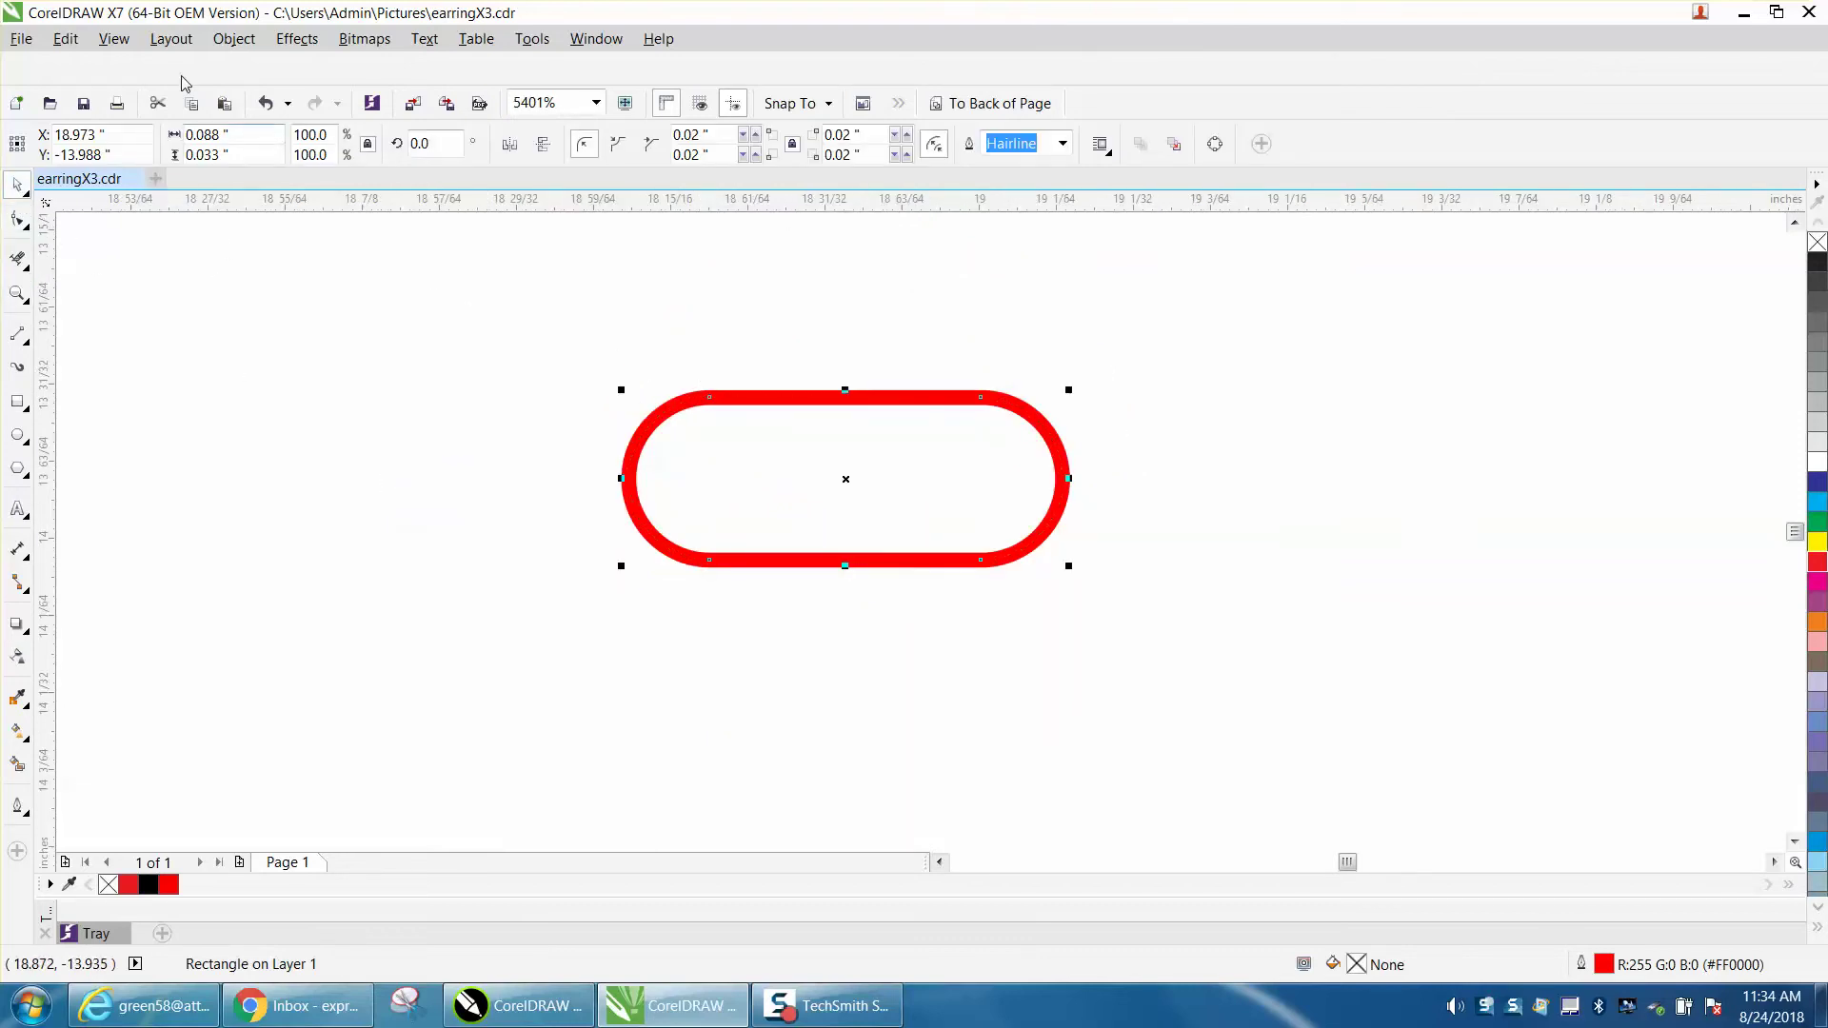
pyautogui.click(233, 38)
pyautogui.click(286, 448)
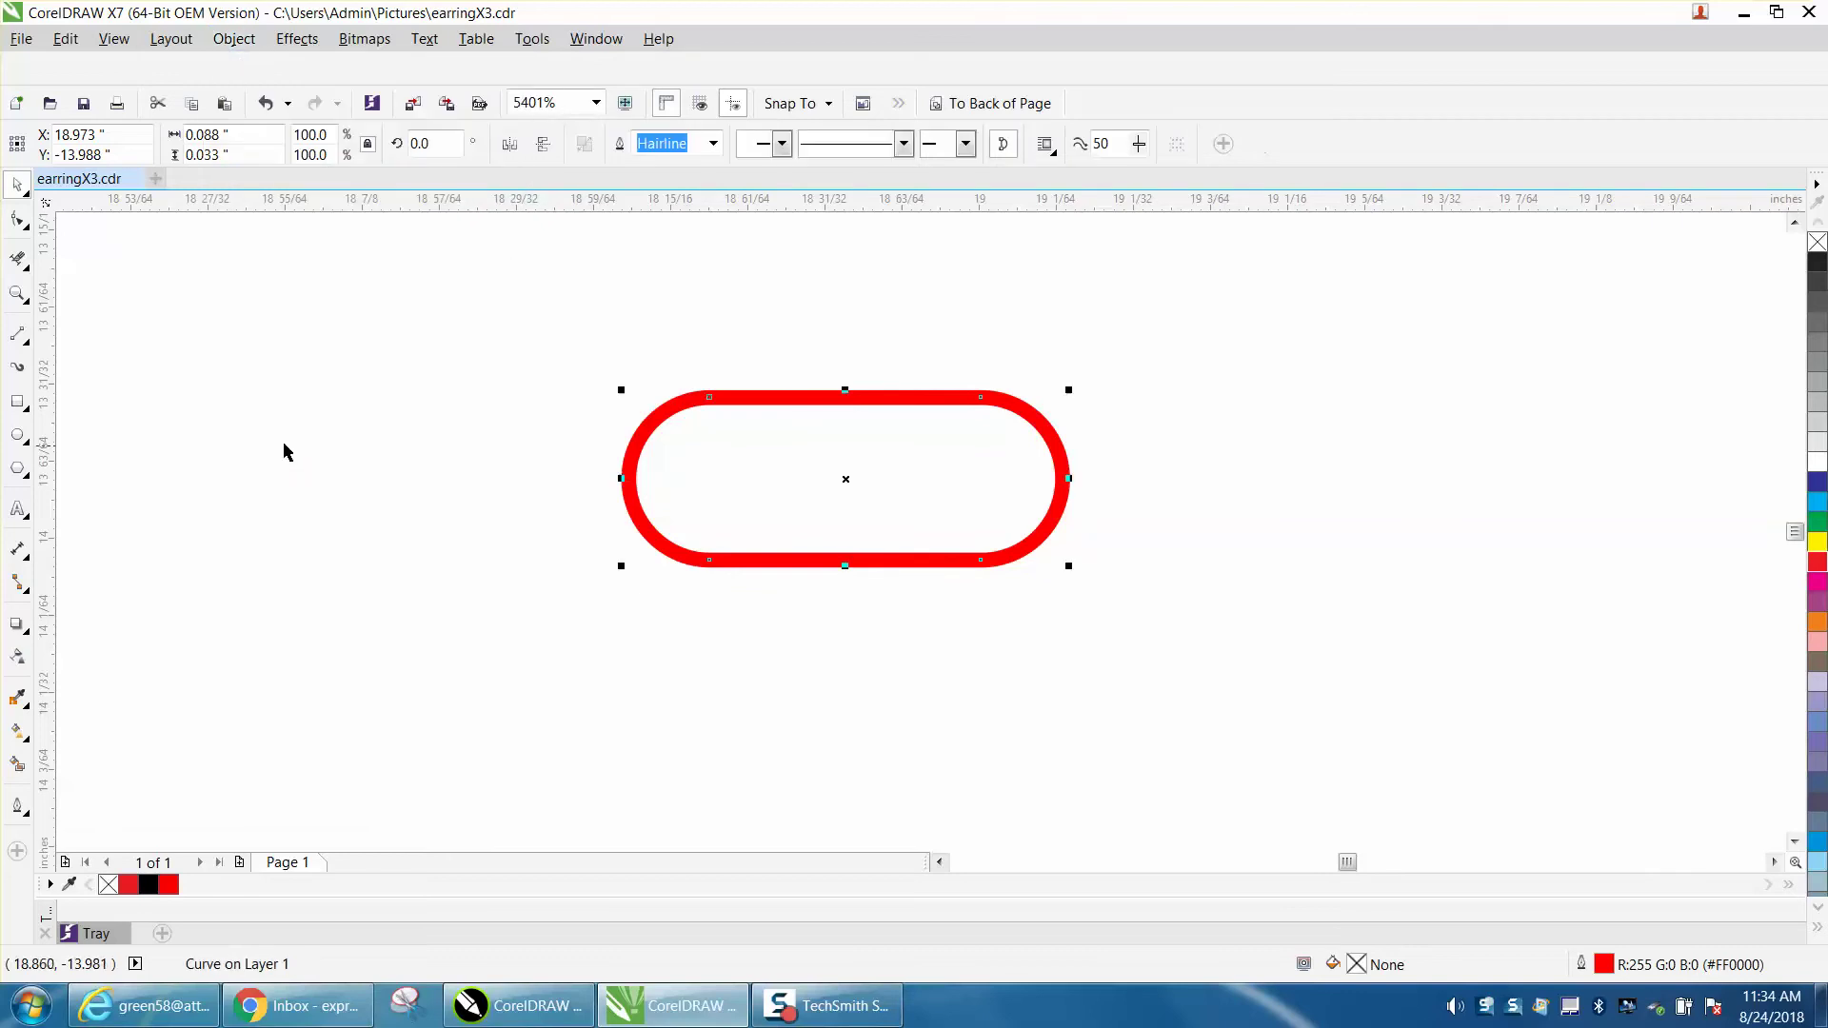
# Step: Convert the pill's four segments to curves and arch the top edge upward
pyautogui.click(17, 219)
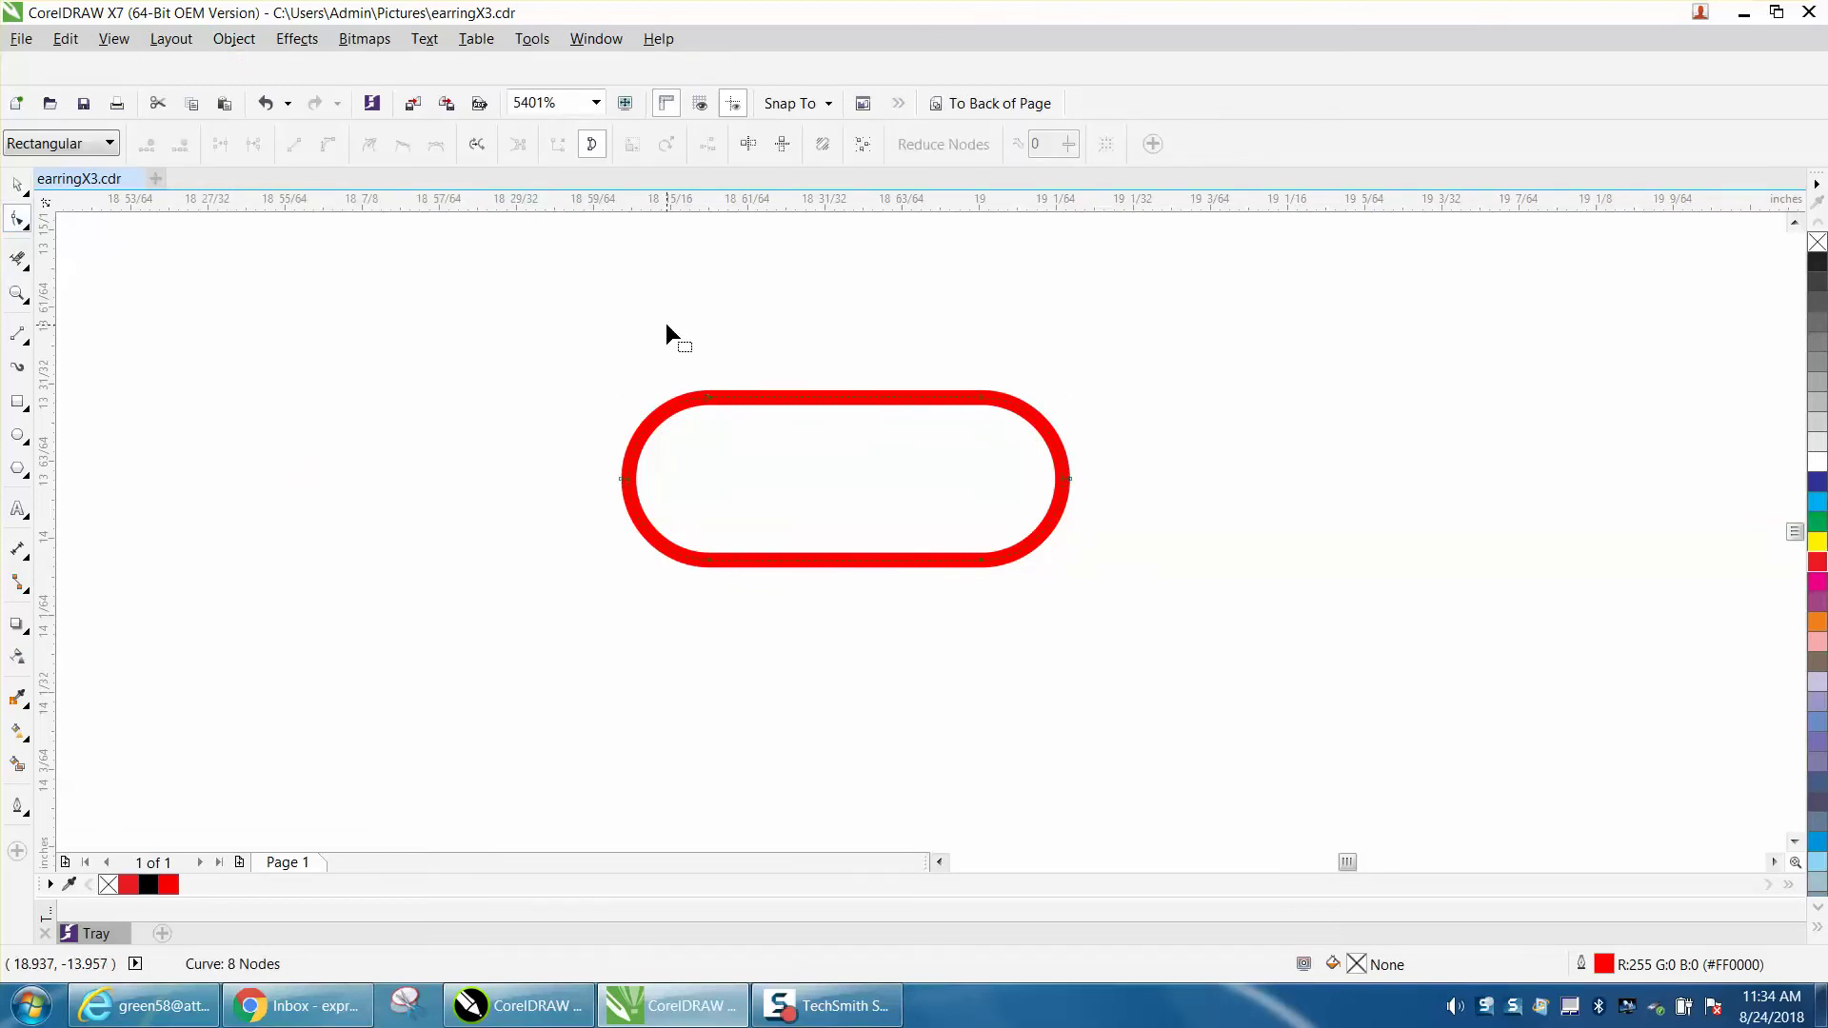
pyautogui.moveTo(665, 323); pyautogui.dragTo(997, 599)
pyautogui.rightClick(981, 564)
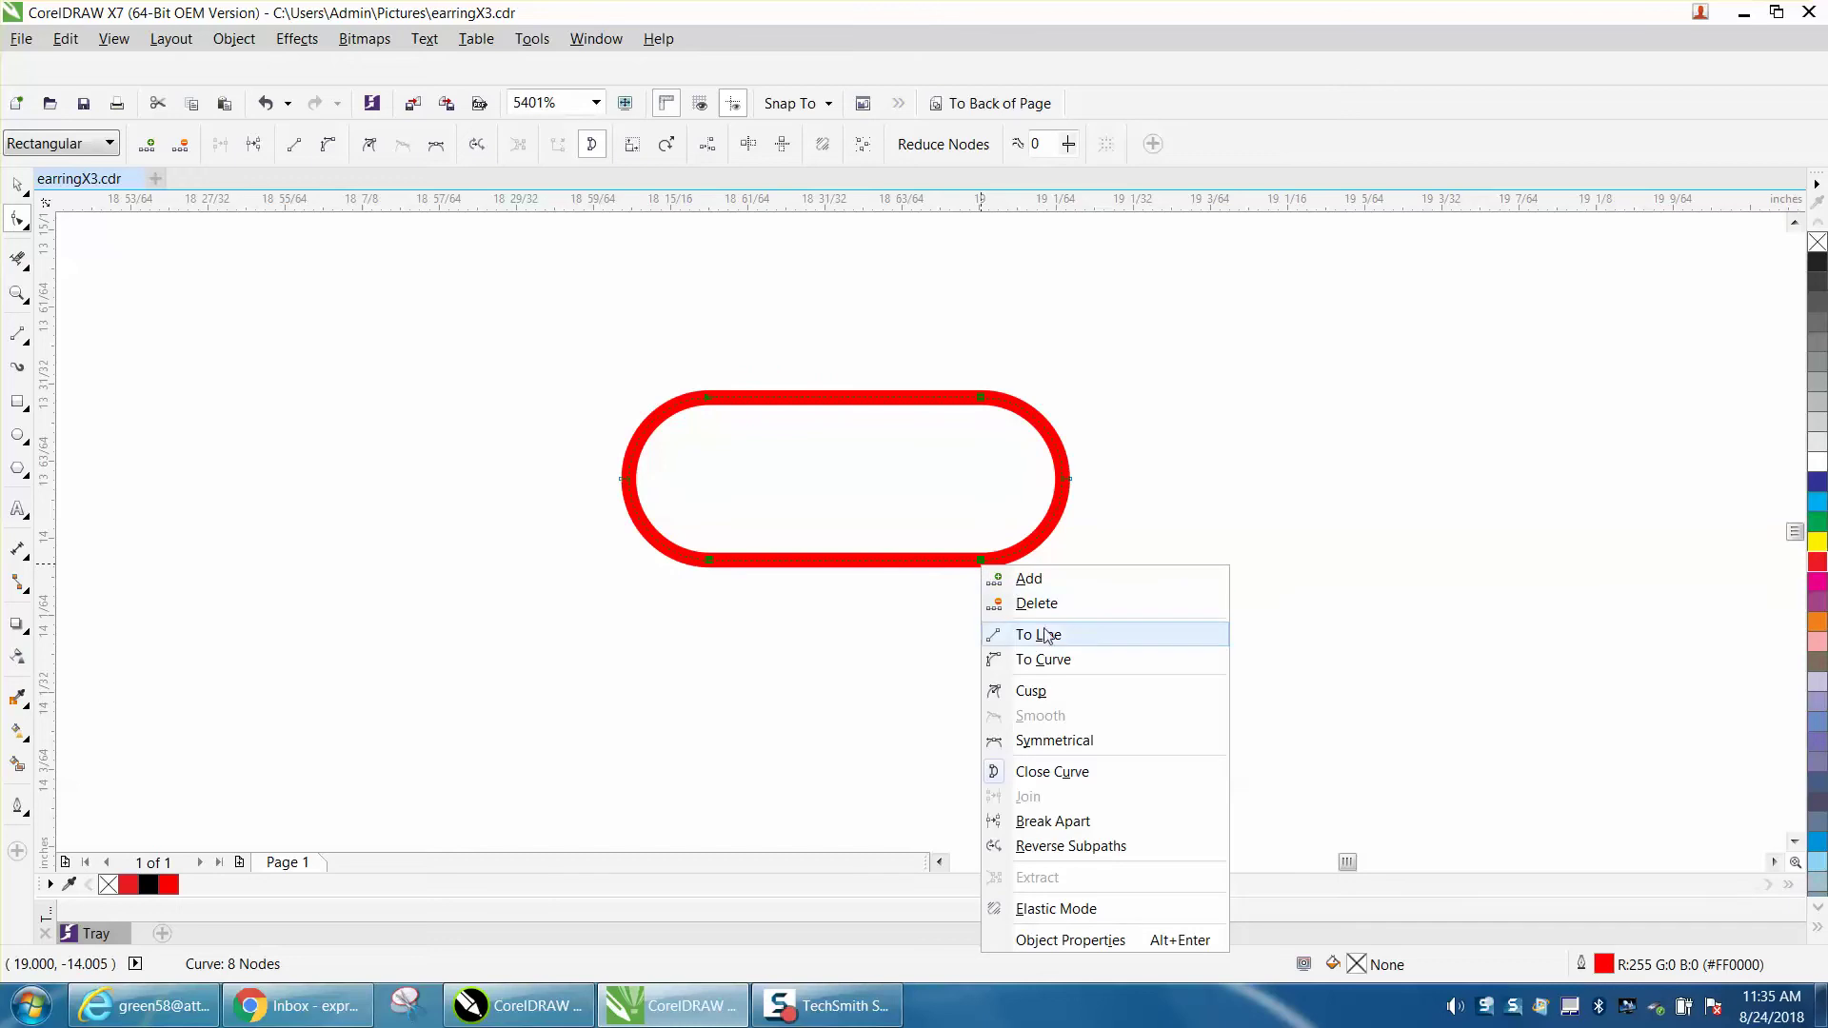
pyautogui.click(1051, 662)
pyautogui.click(914, 634)
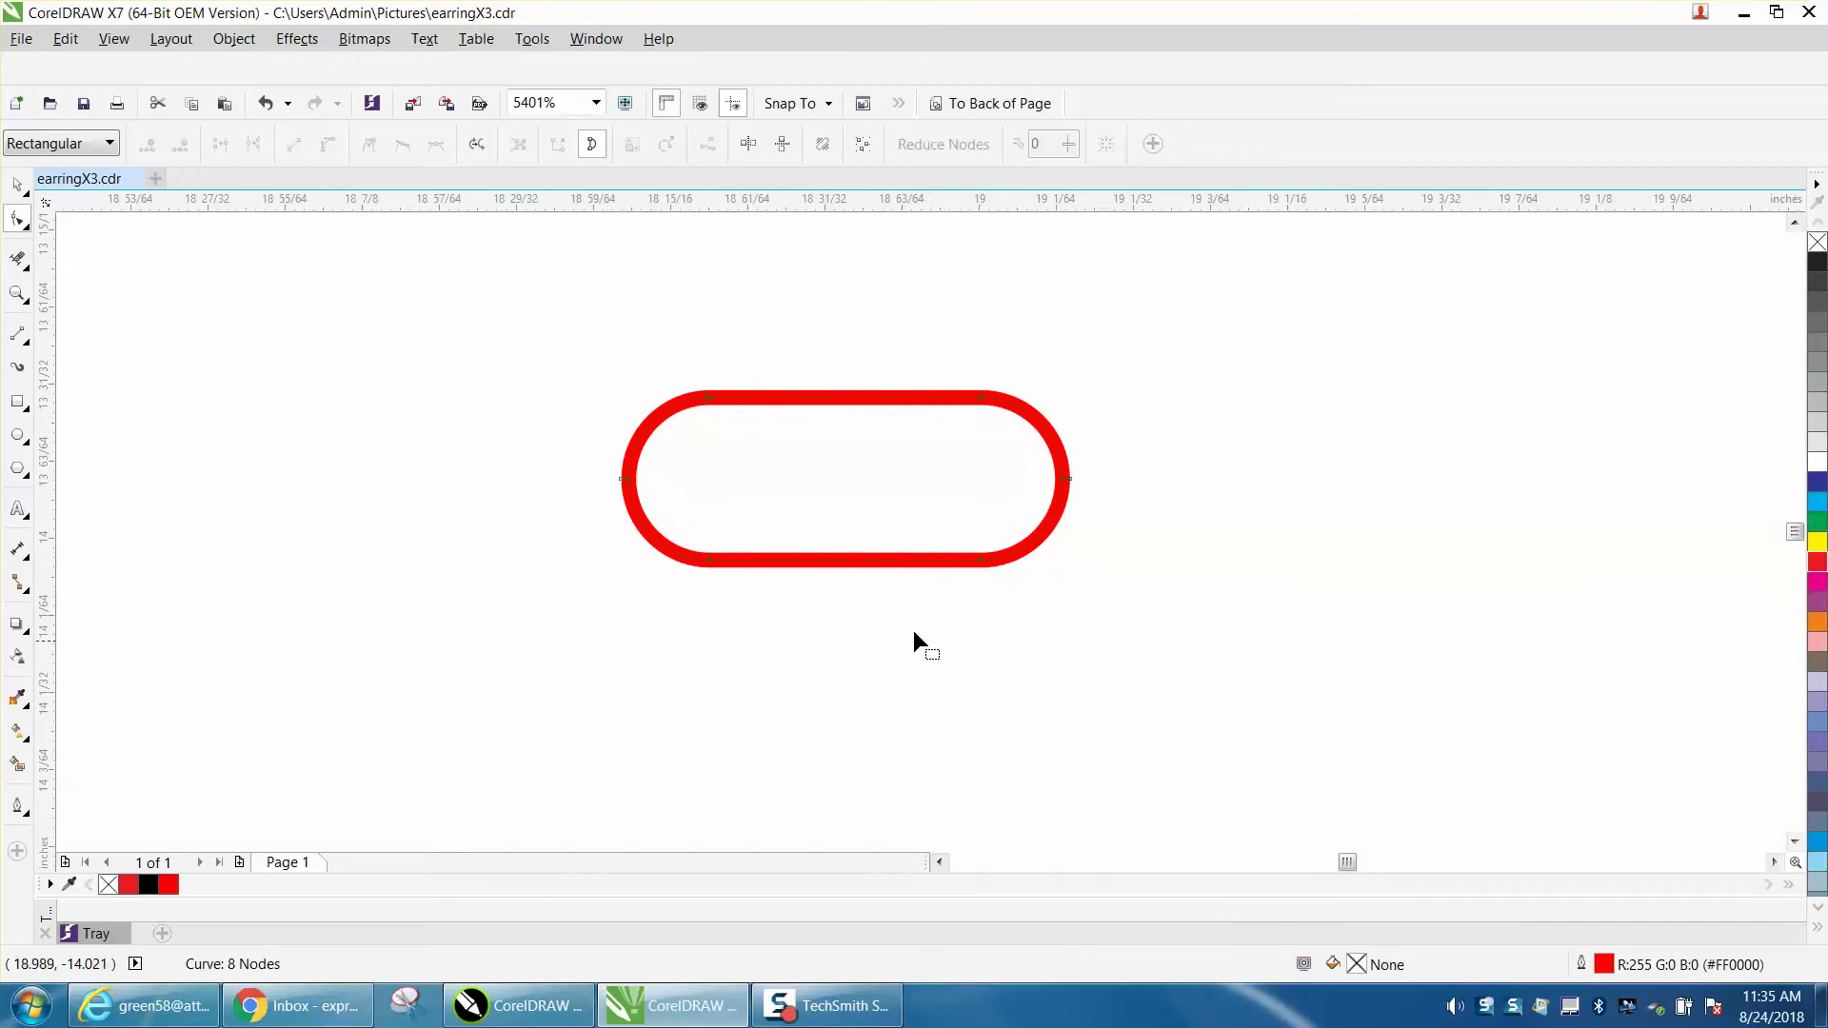
pyautogui.moveTo(839, 407); pyautogui.dragTo(841, 373)
# Step: Delete the pill's upper-left and upper-right nodes
pyautogui.moveTo(735, 415); pyautogui.dragTo(739, 415)
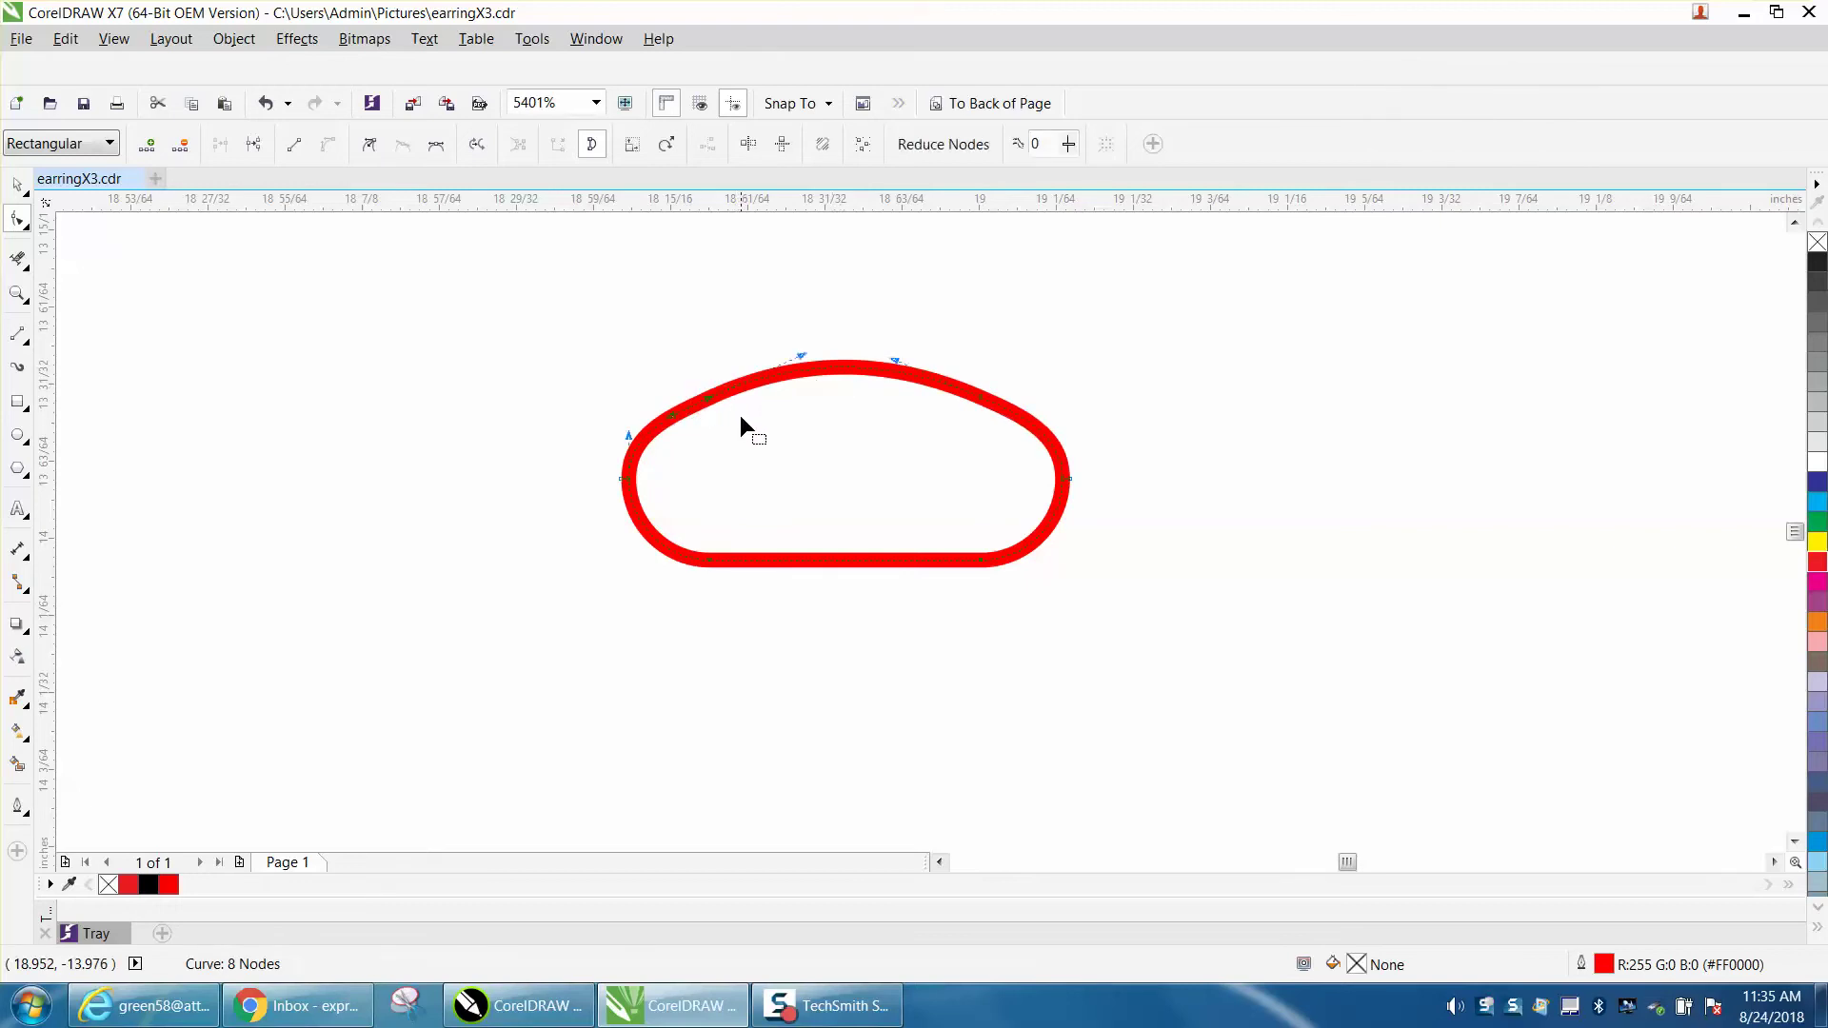
pyautogui.press('Delete')
pyautogui.moveTo(1001, 375); pyautogui.dragTo(950, 431)
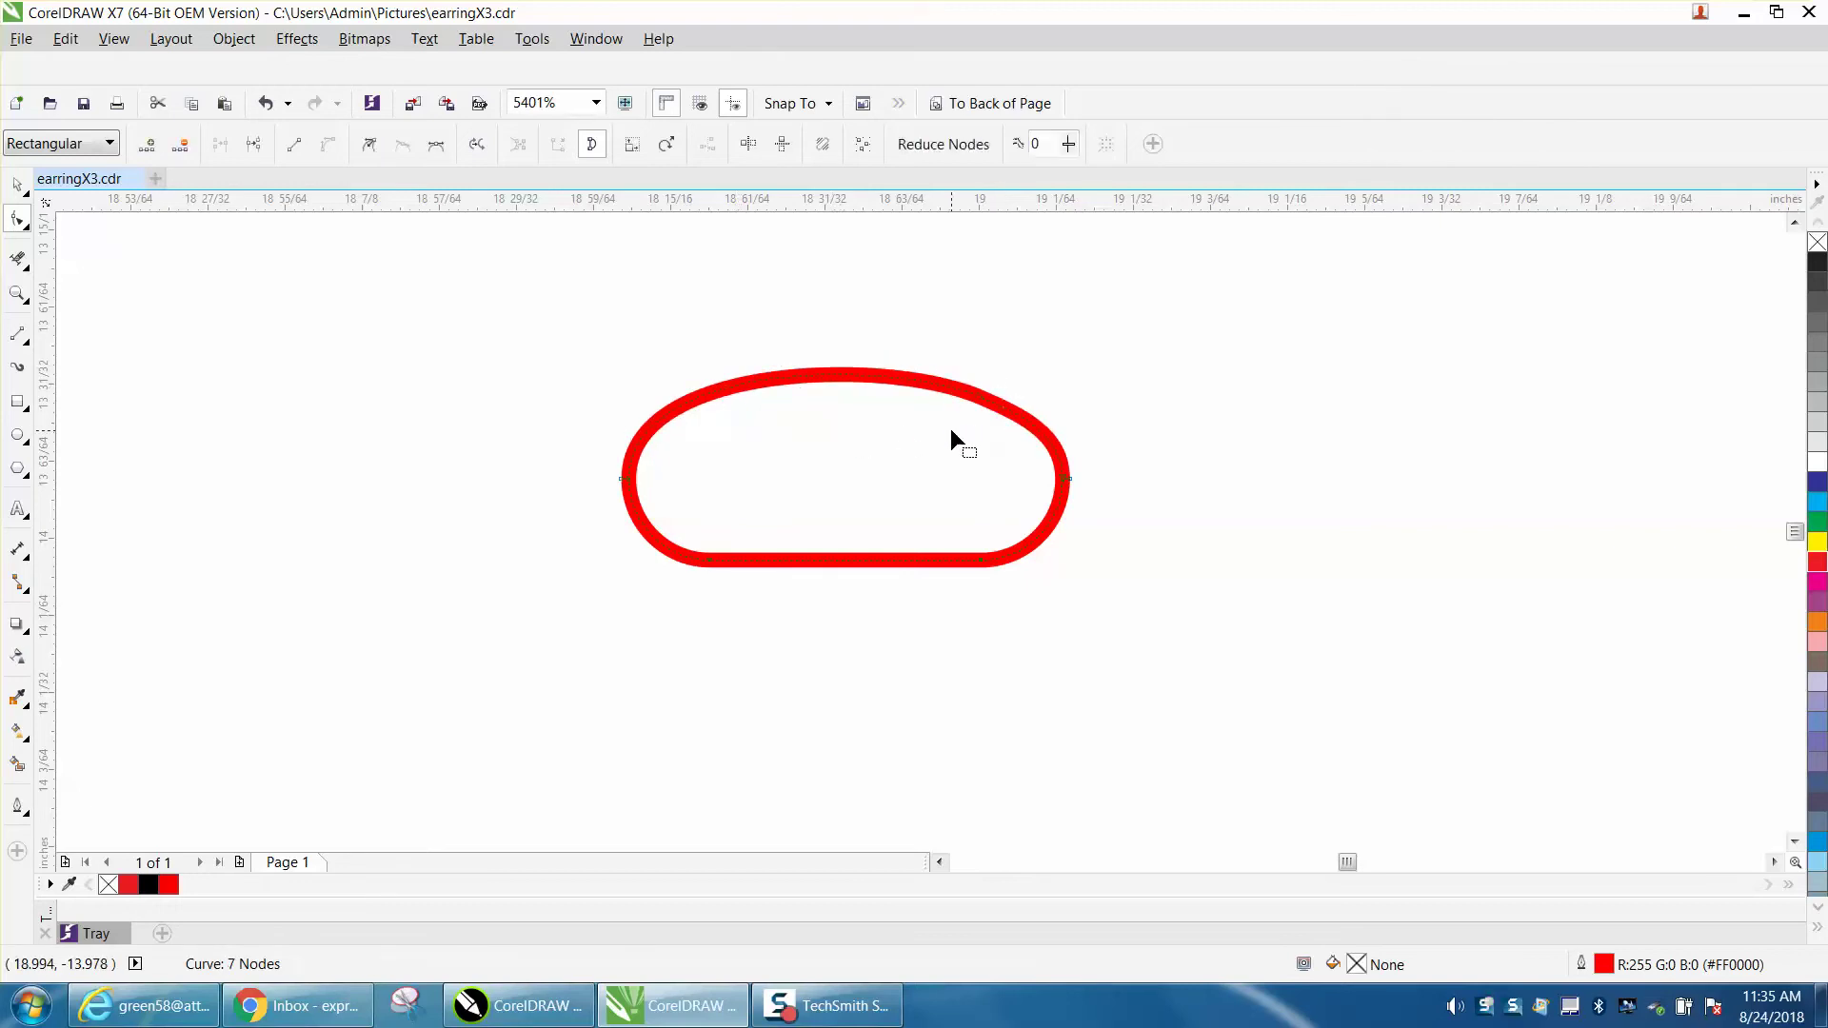
pyautogui.press('Delete')
# Step: Bend the bottom edge inward, remove the bottom corner nodes, and undo the last deletion
pyautogui.click(857, 562)
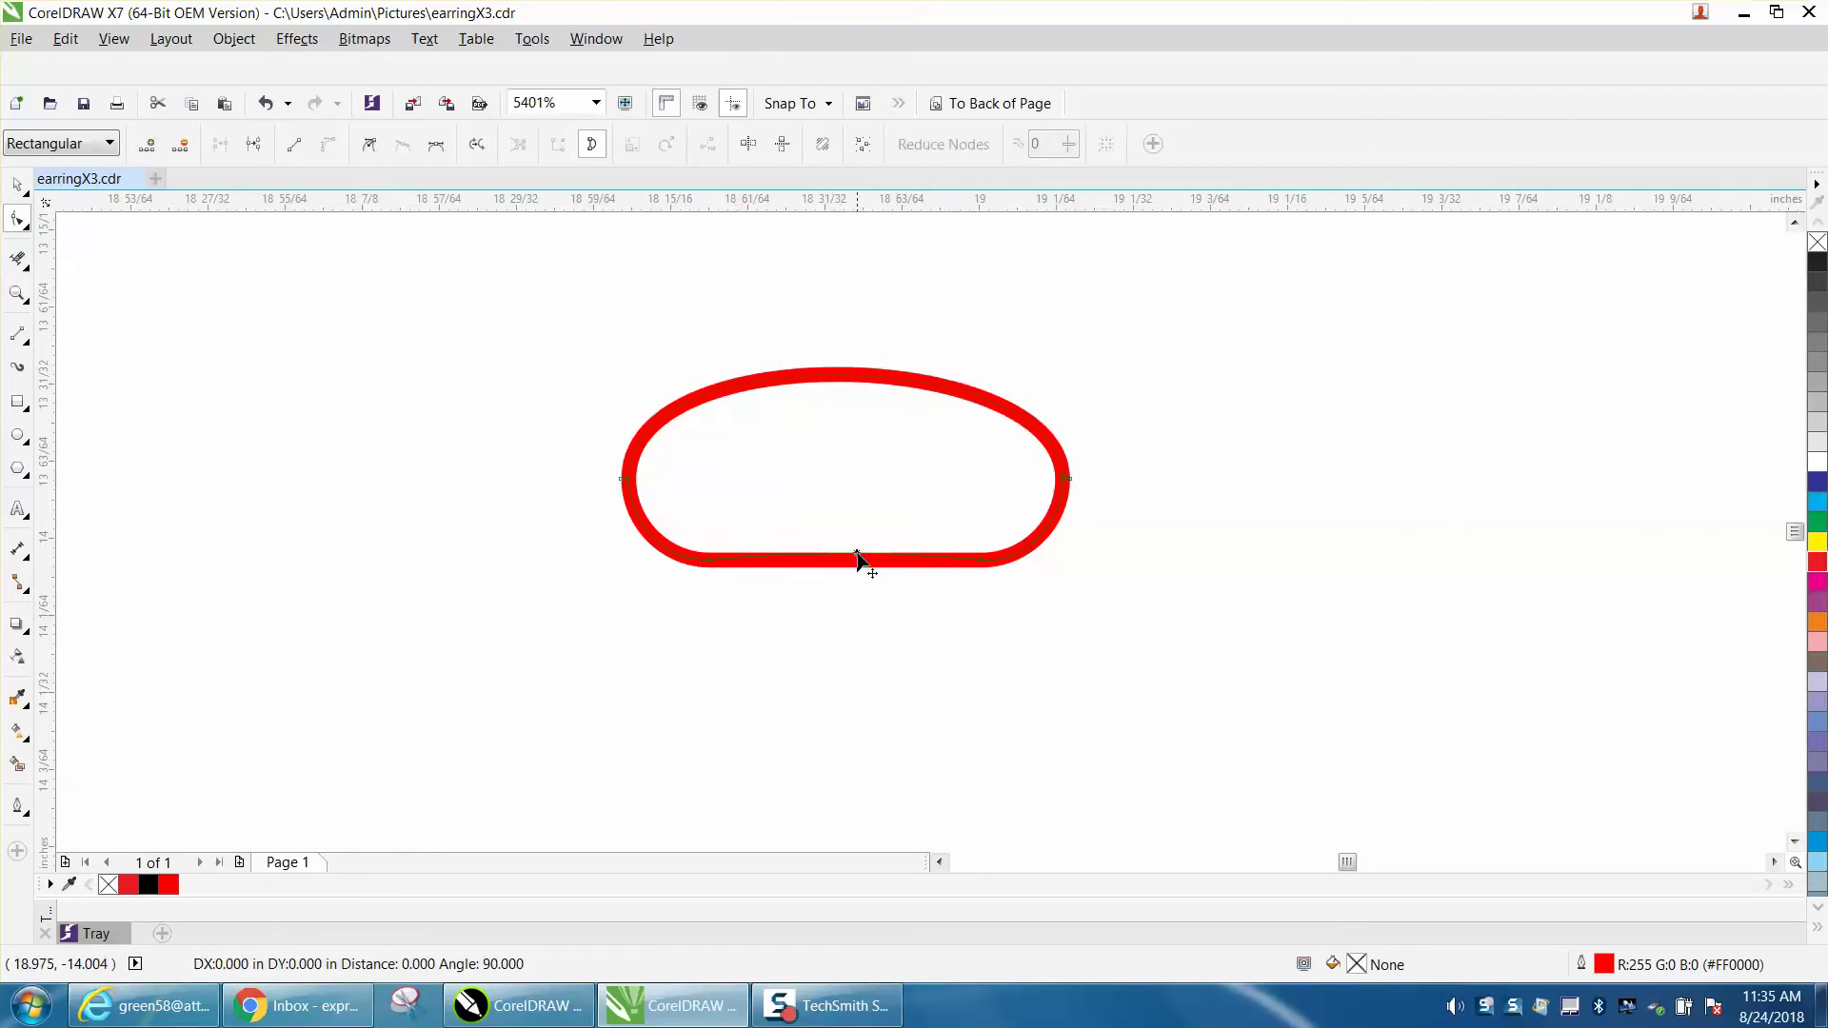
pyautogui.moveTo(857, 560); pyautogui.dragTo(859, 526)
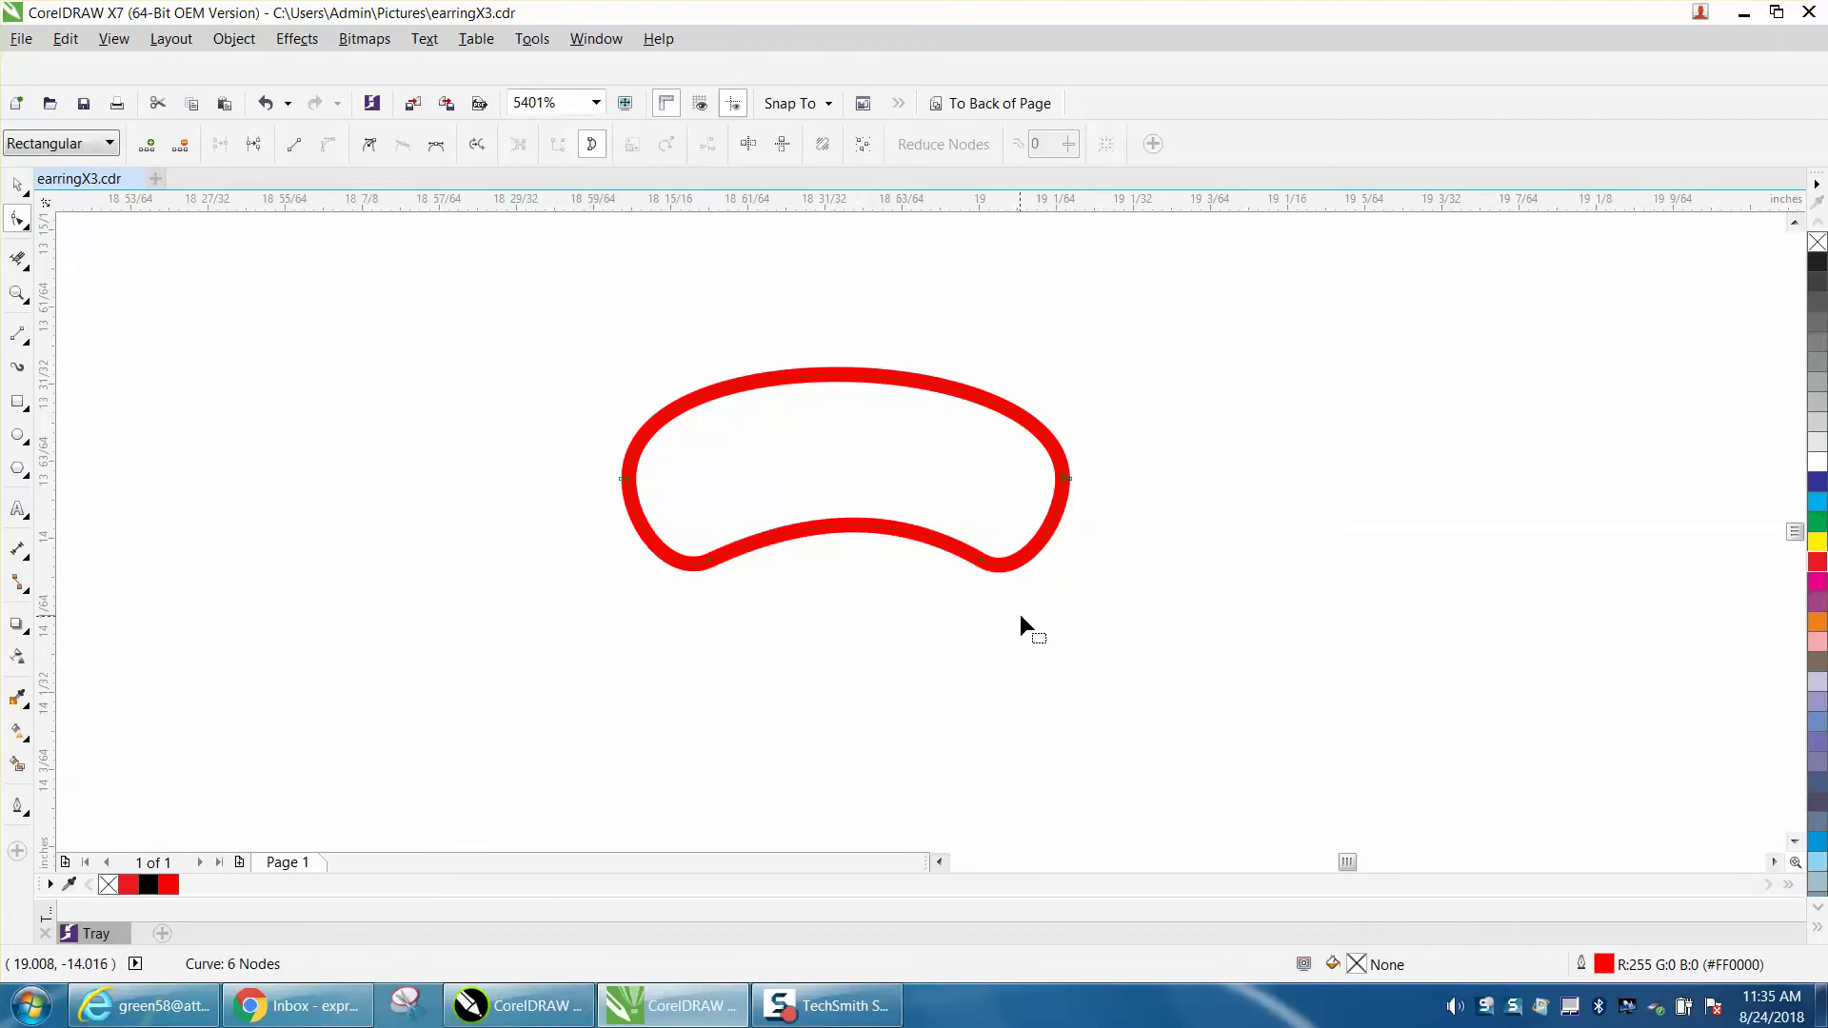
pyautogui.moveTo(1006, 594); pyautogui.dragTo(1009, 597)
pyautogui.press('Delete')
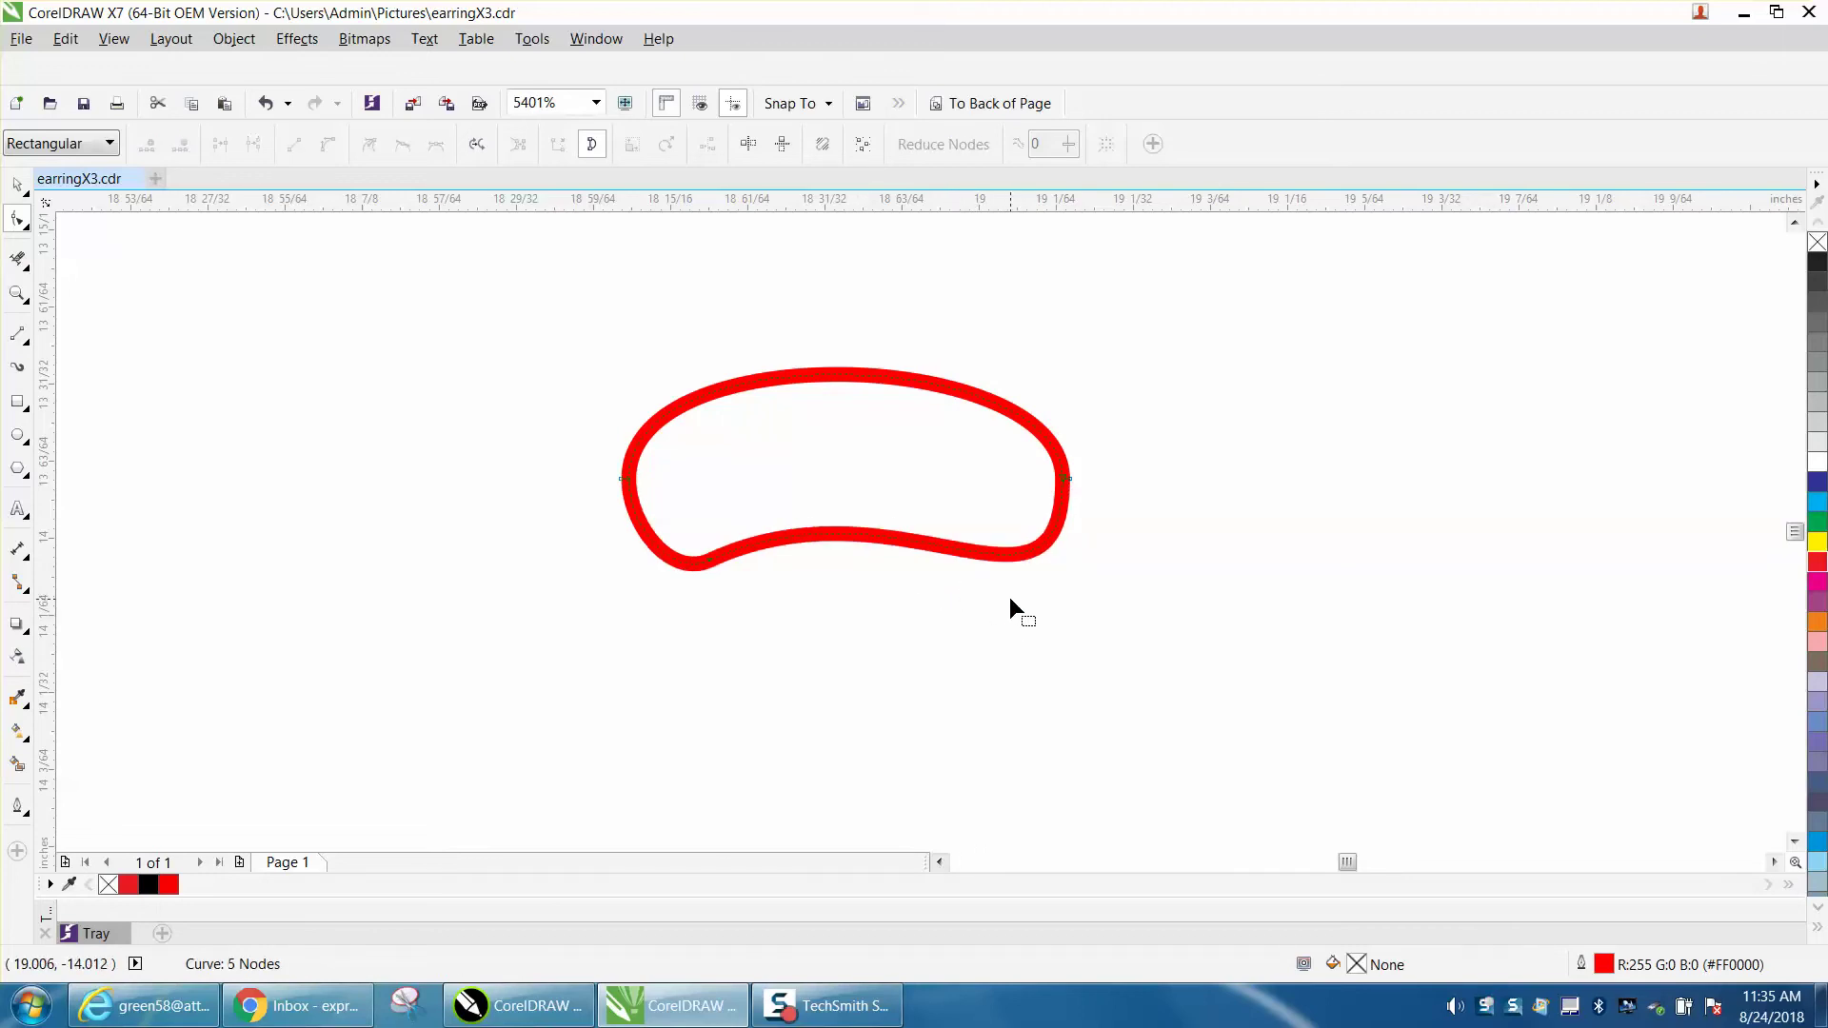
pyautogui.moveTo(757, 527); pyautogui.dragTo(680, 585)
pyautogui.press('Delete')
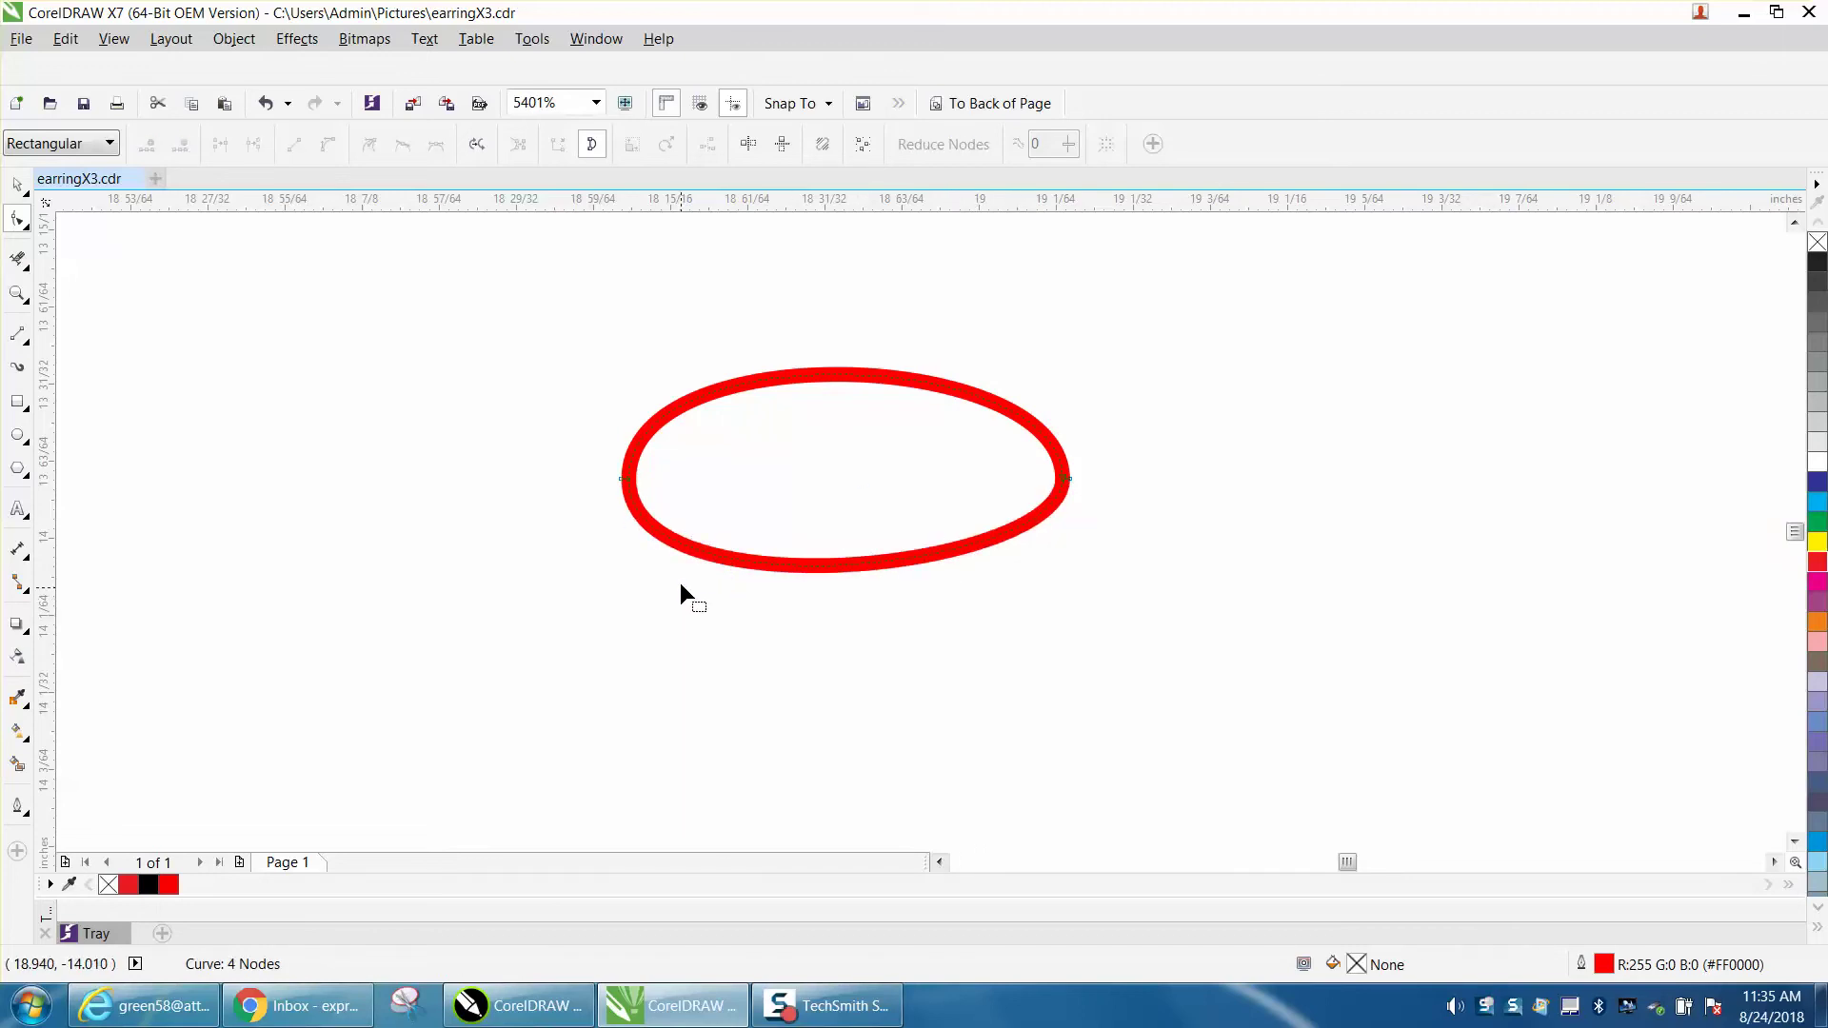
pyautogui.click(266, 103)
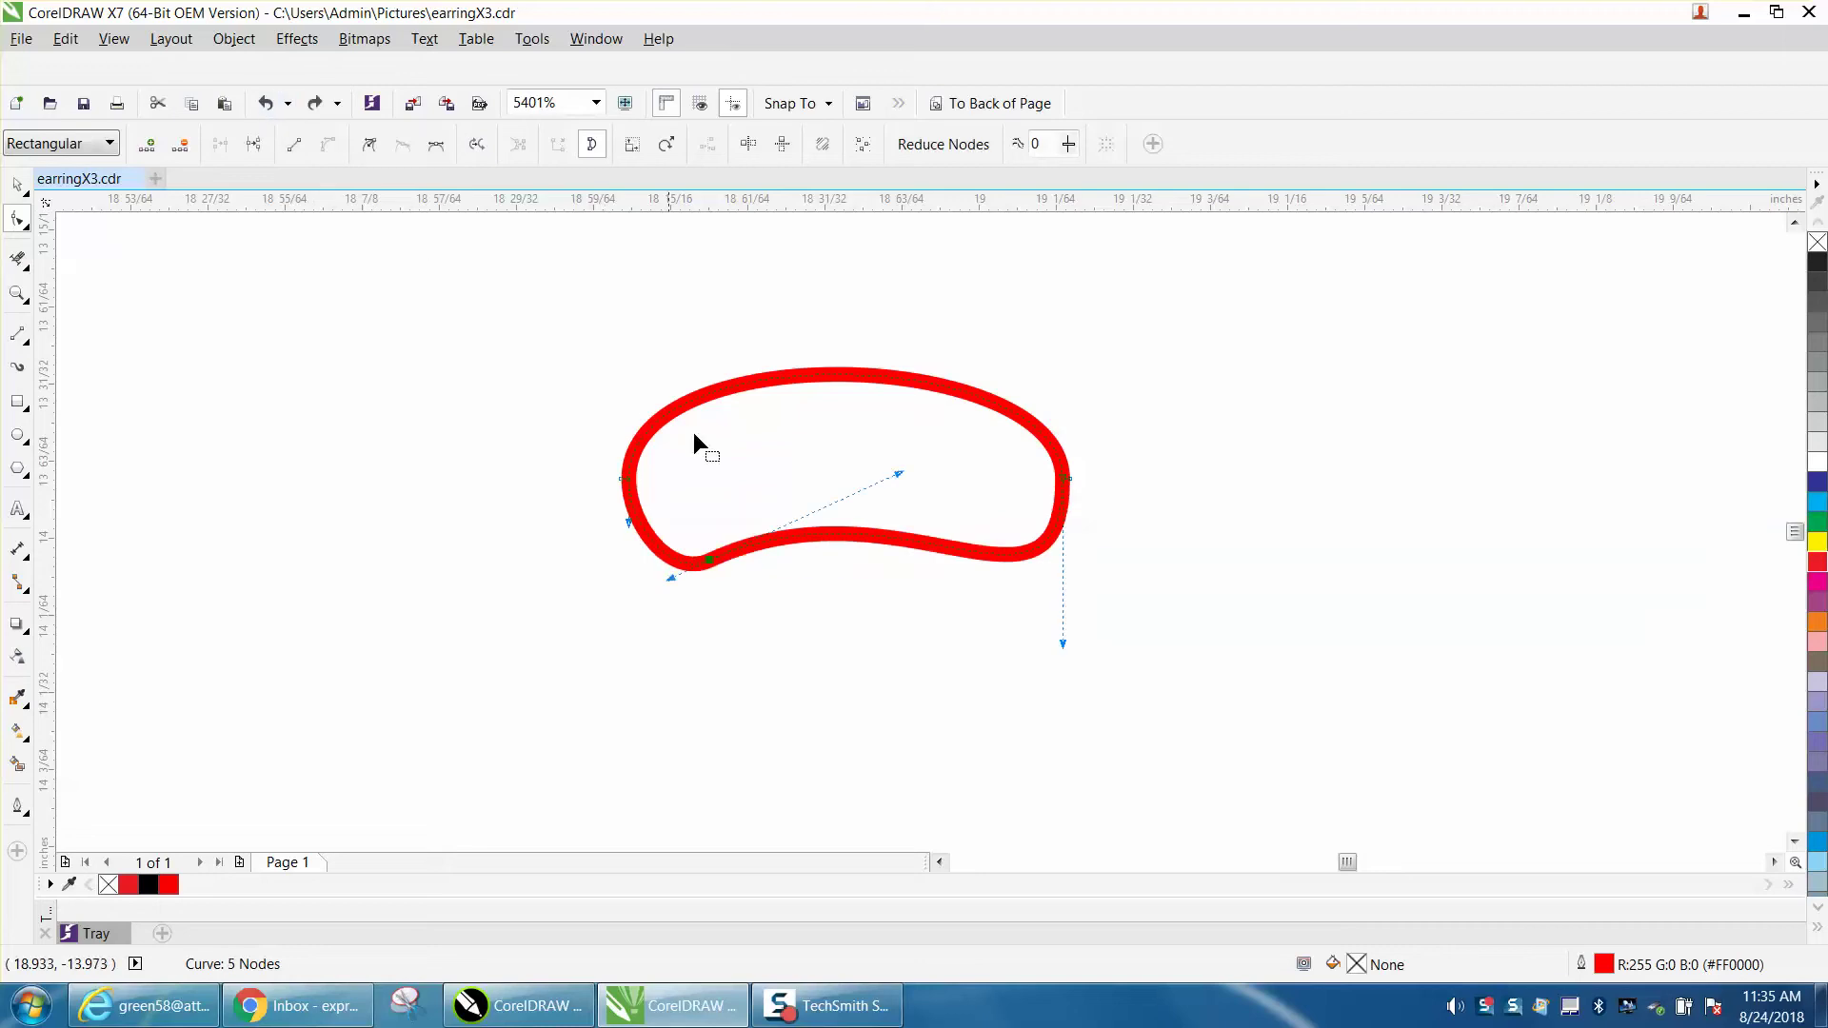
# Step: Delete the bean's lower-left and left nodes, then undo the last deletion
pyautogui.click(631, 528)
pyautogui.press('Delete')
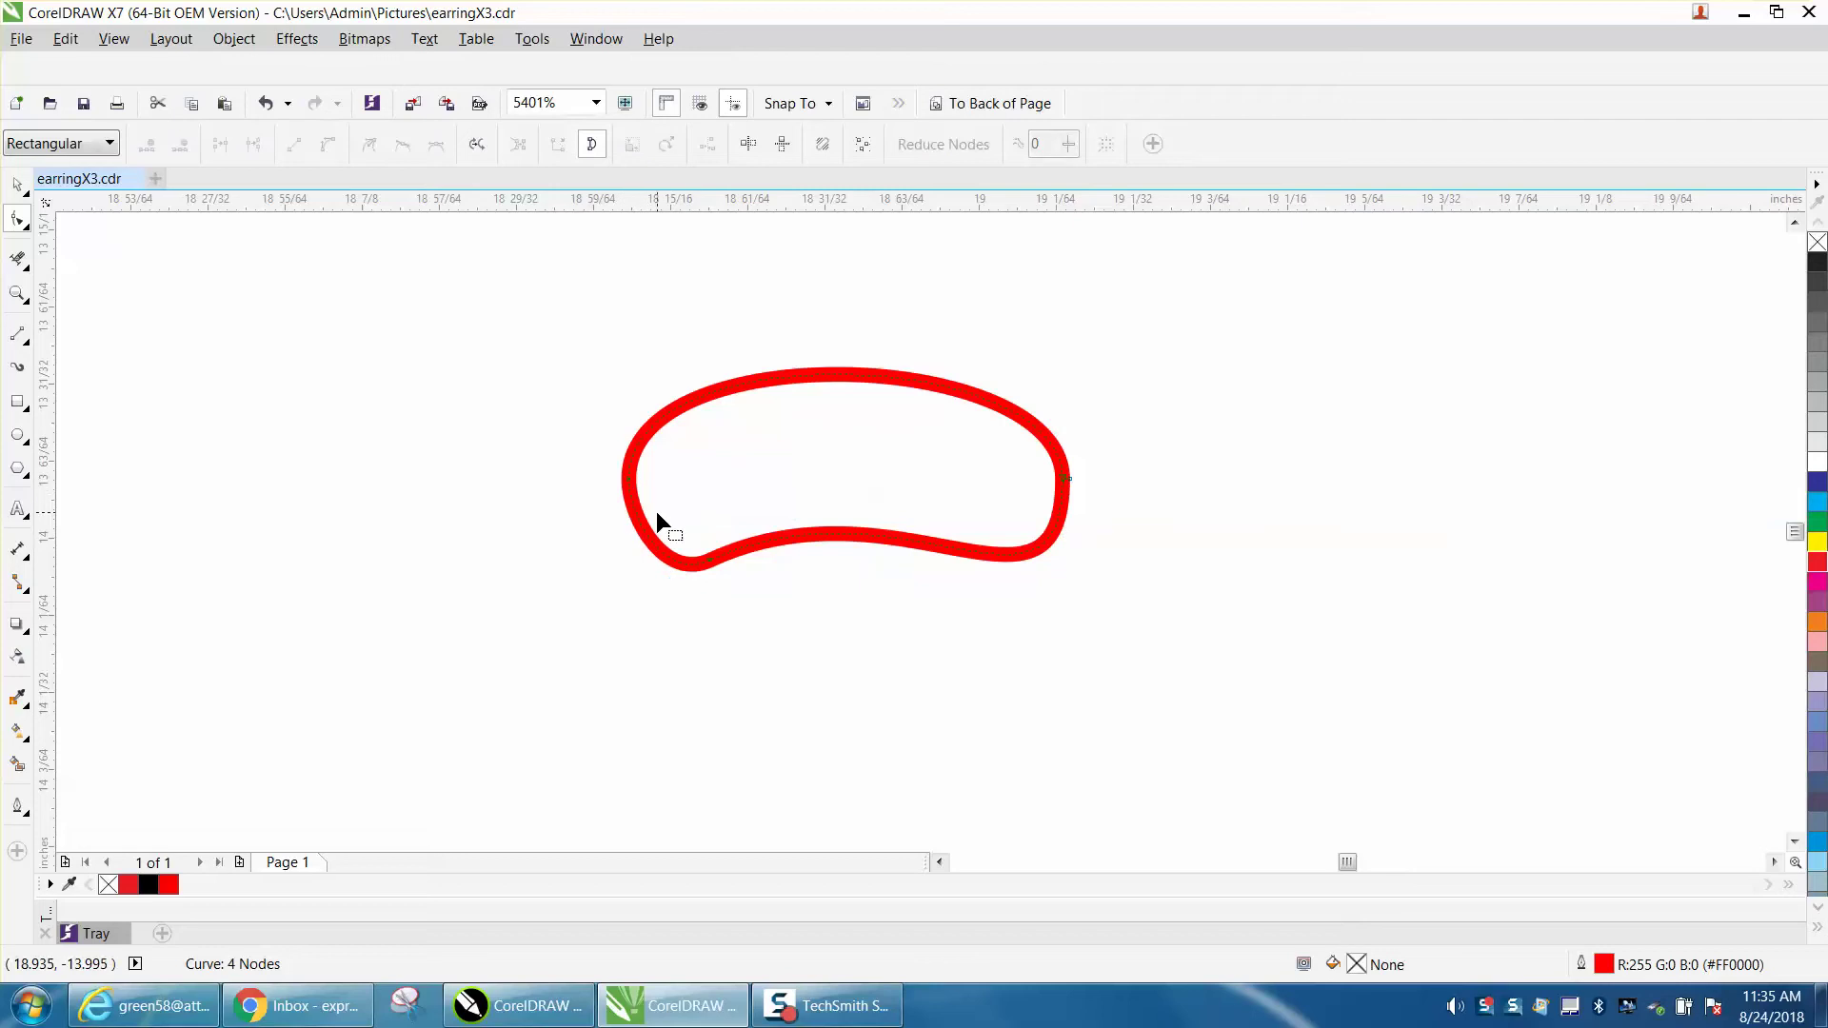
pyautogui.click(631, 484)
pyautogui.press('Delete')
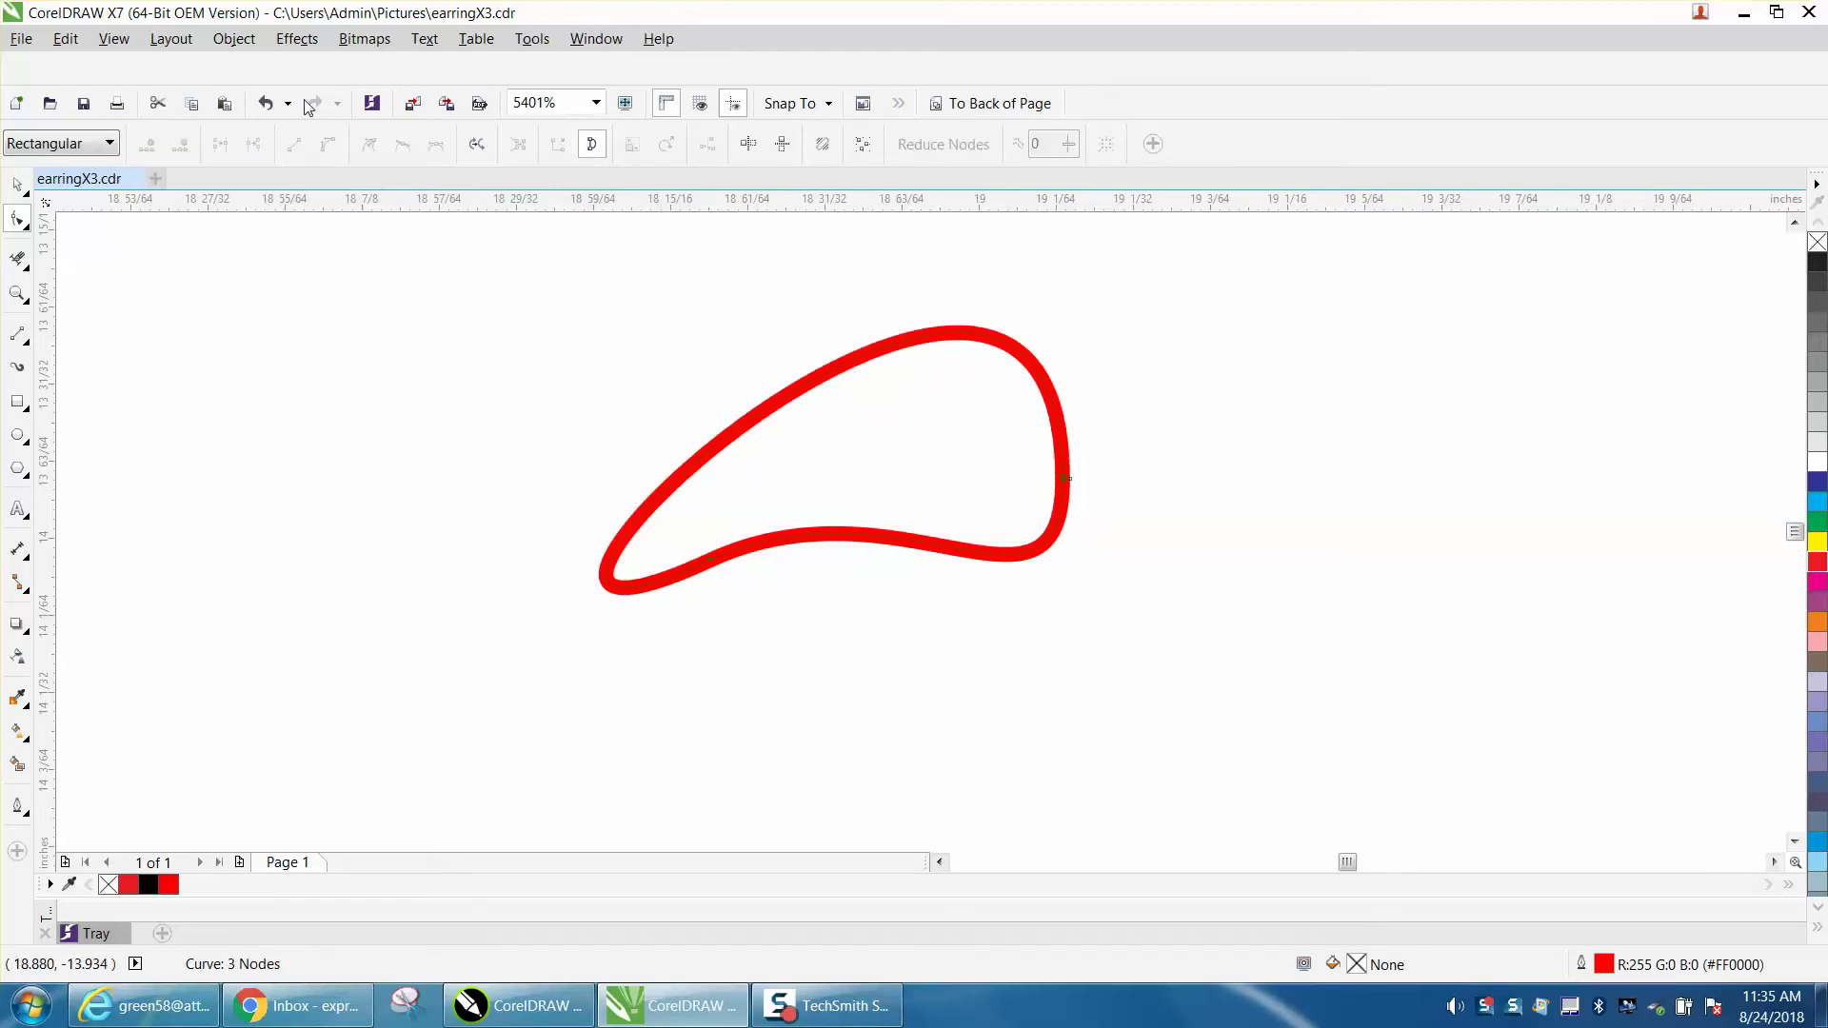
pyautogui.click(266, 103)
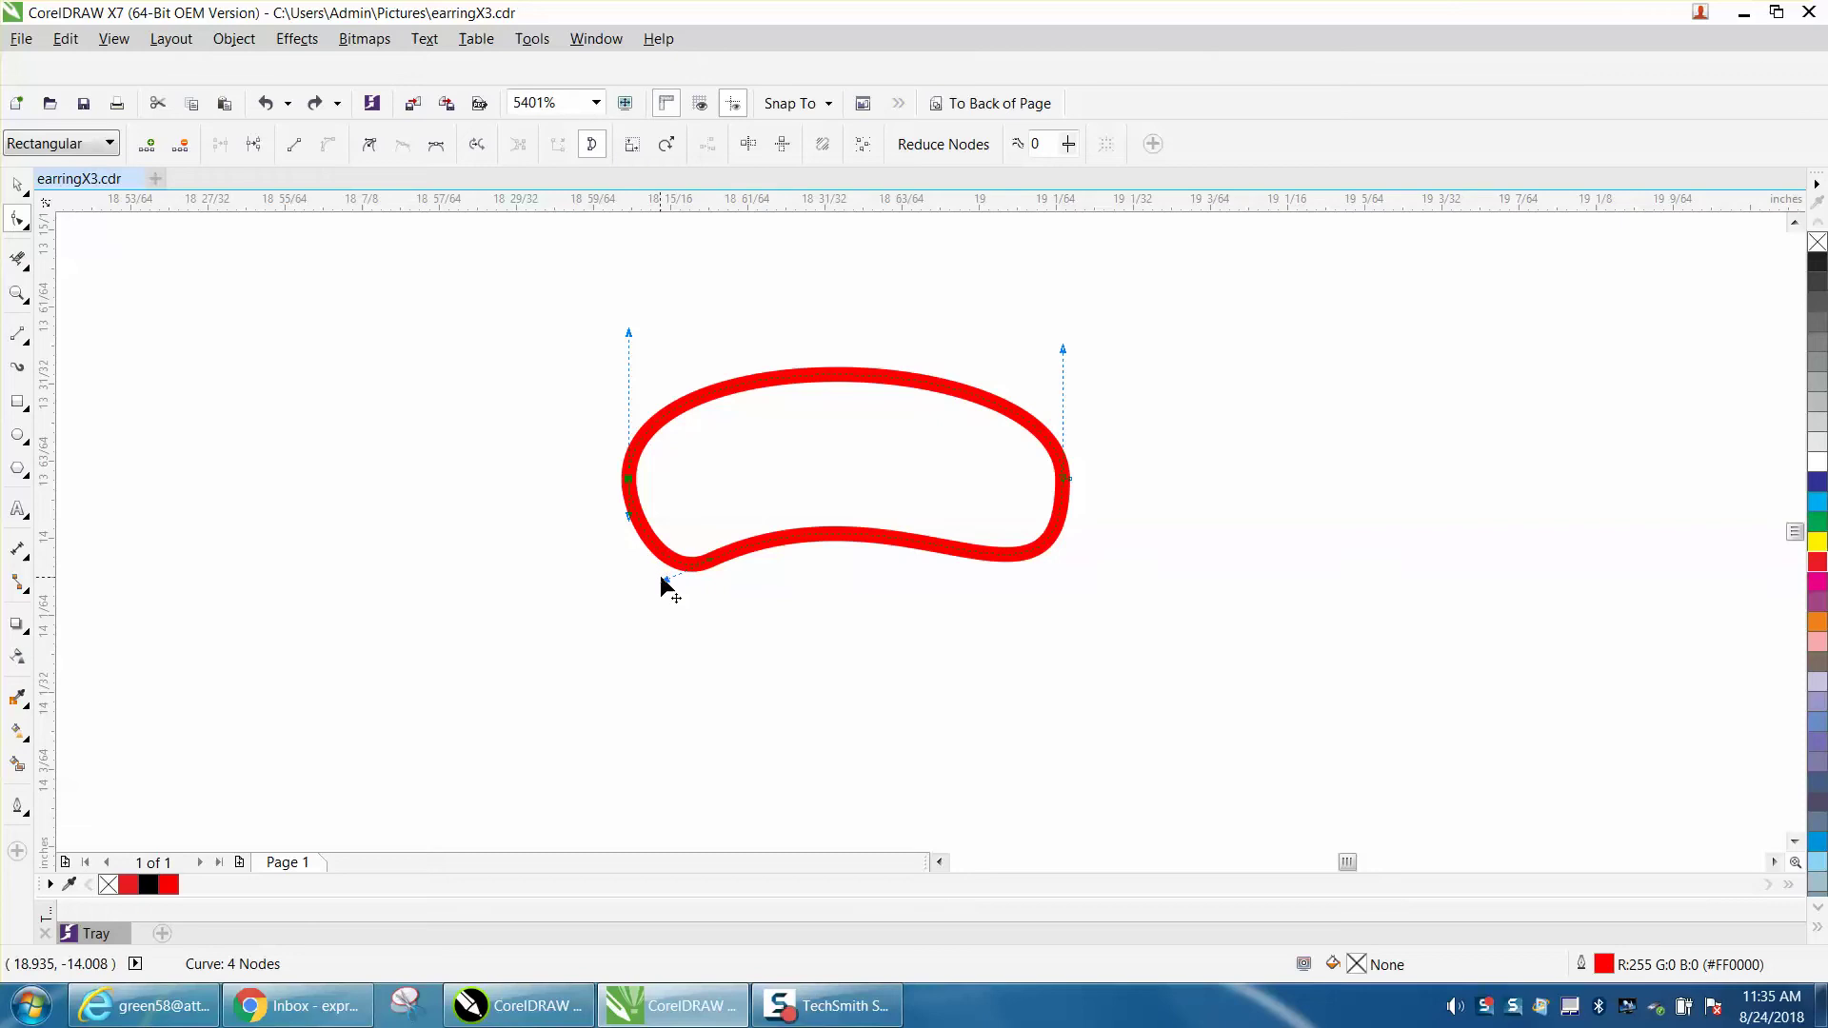
# Step: Drag the lower and left-end curve handles to smooth the bean's lower-left edge
pyautogui.moveTo(665, 577); pyautogui.dragTo(647, 594)
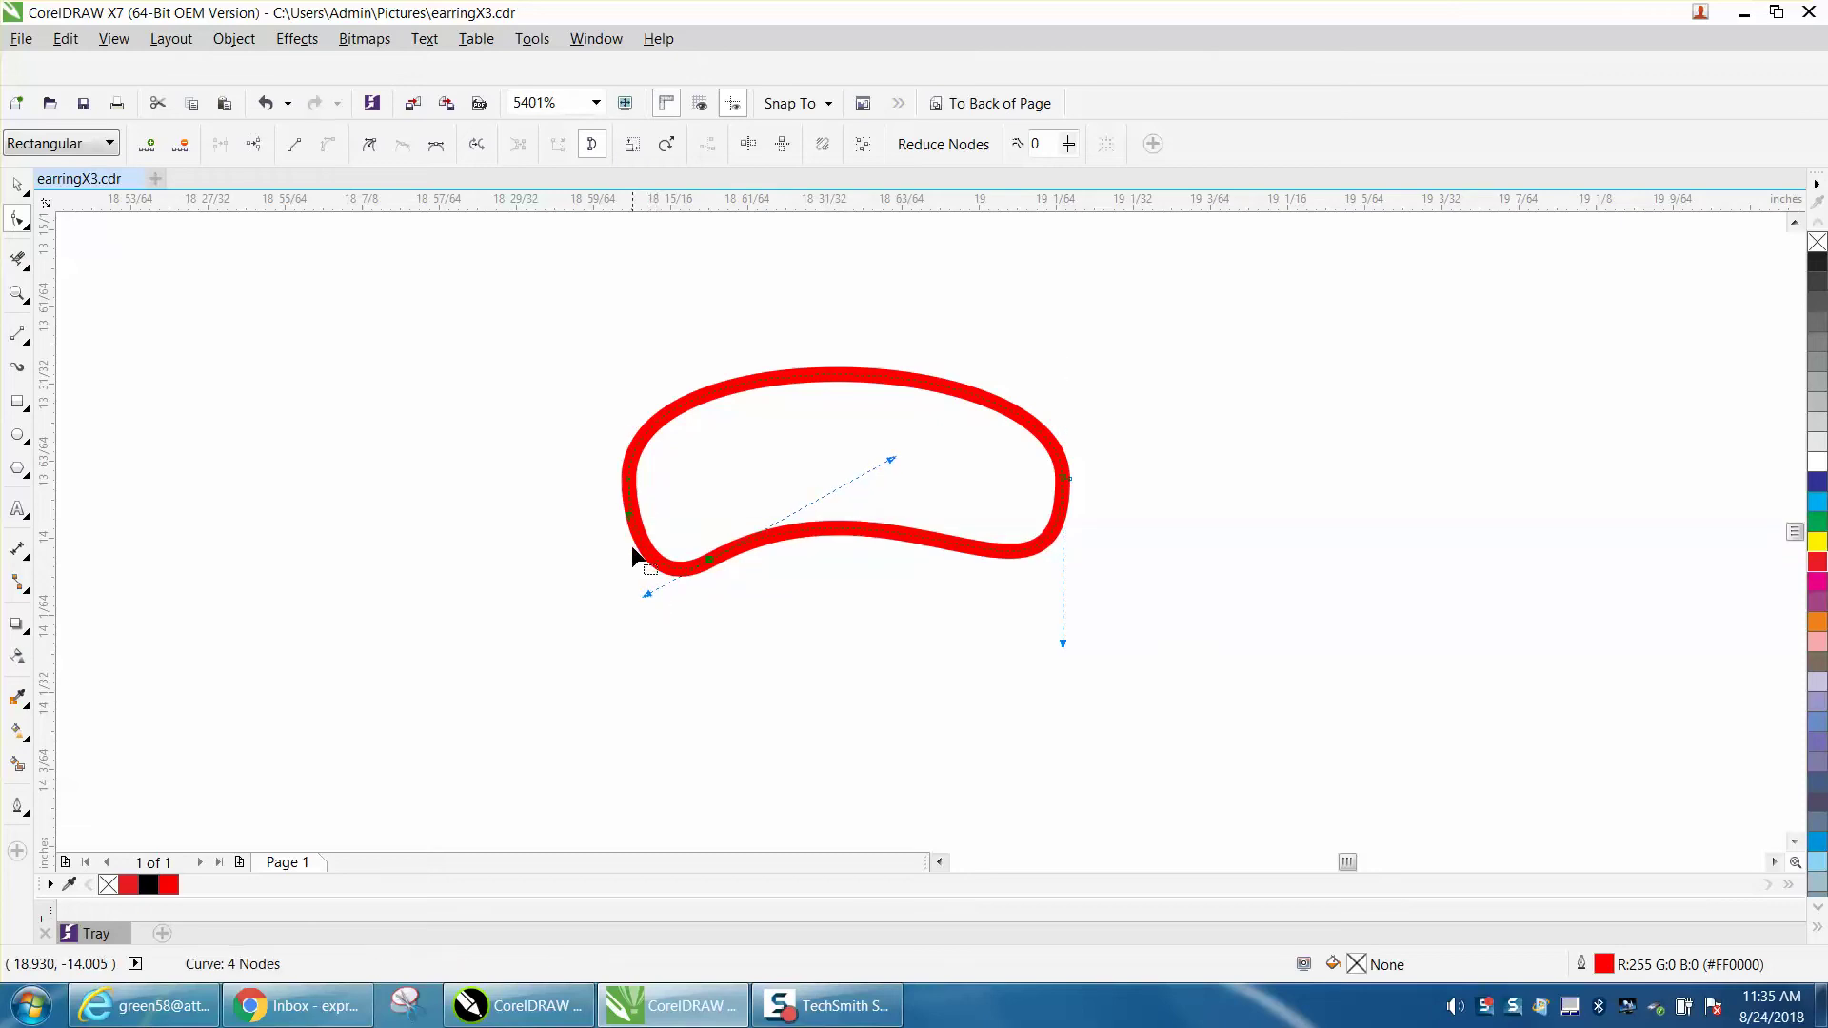
pyautogui.moveTo(620, 515); pyautogui.dragTo(618, 515)
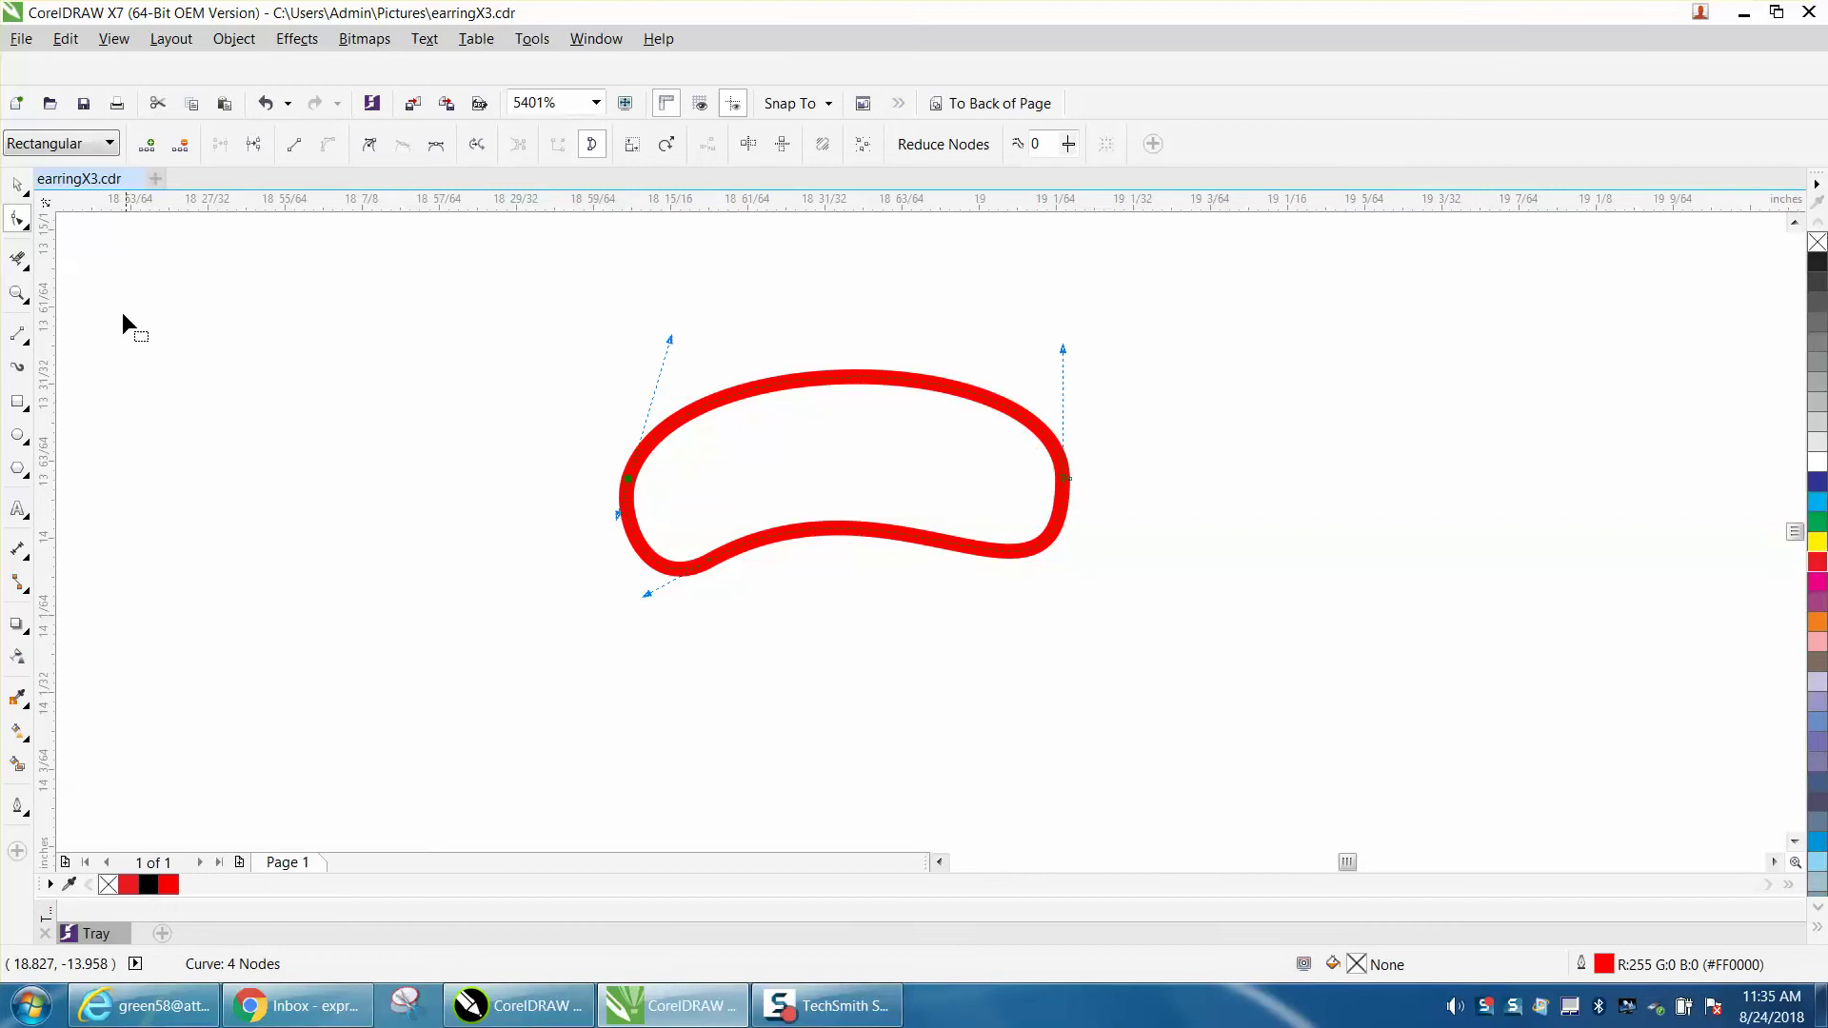
pyautogui.click(17, 184)
# Step: Drag the earring right to X 21.677, Y -14.092 and zoom in on the bean
pyautogui.scroll(-2, 487, 414)
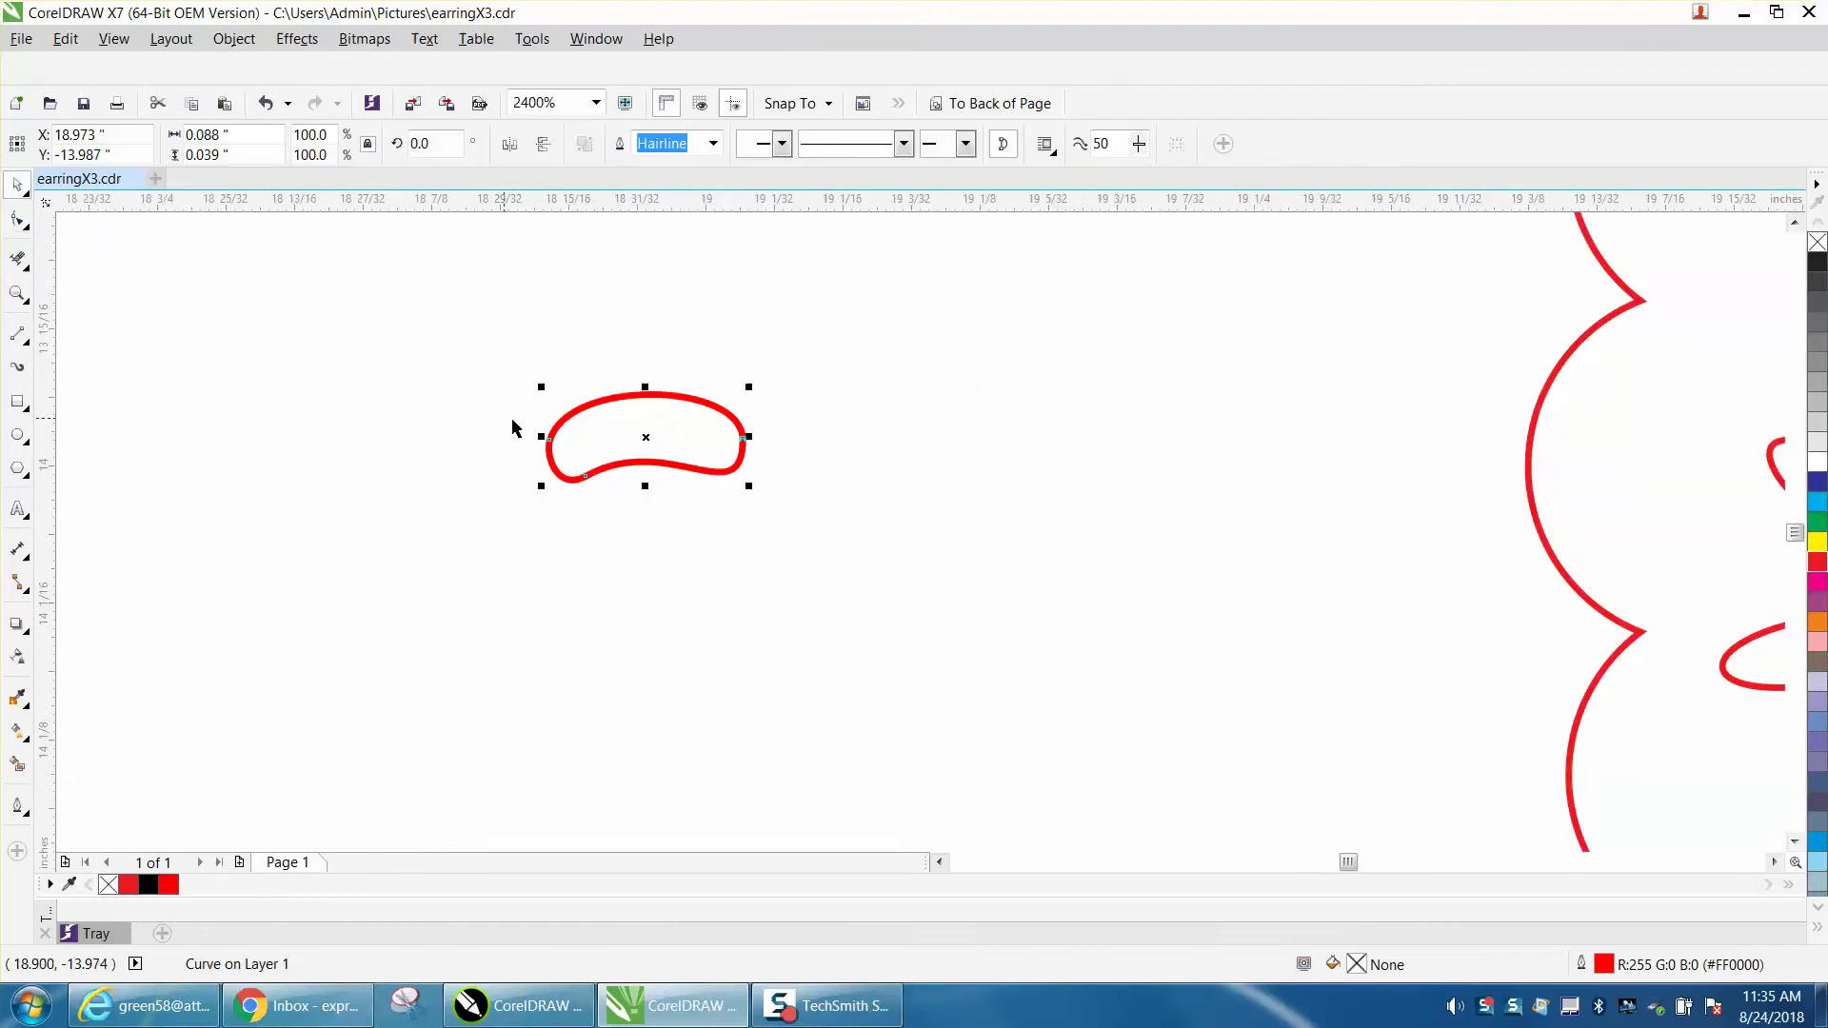
pyautogui.scroll(-5, 824, 505)
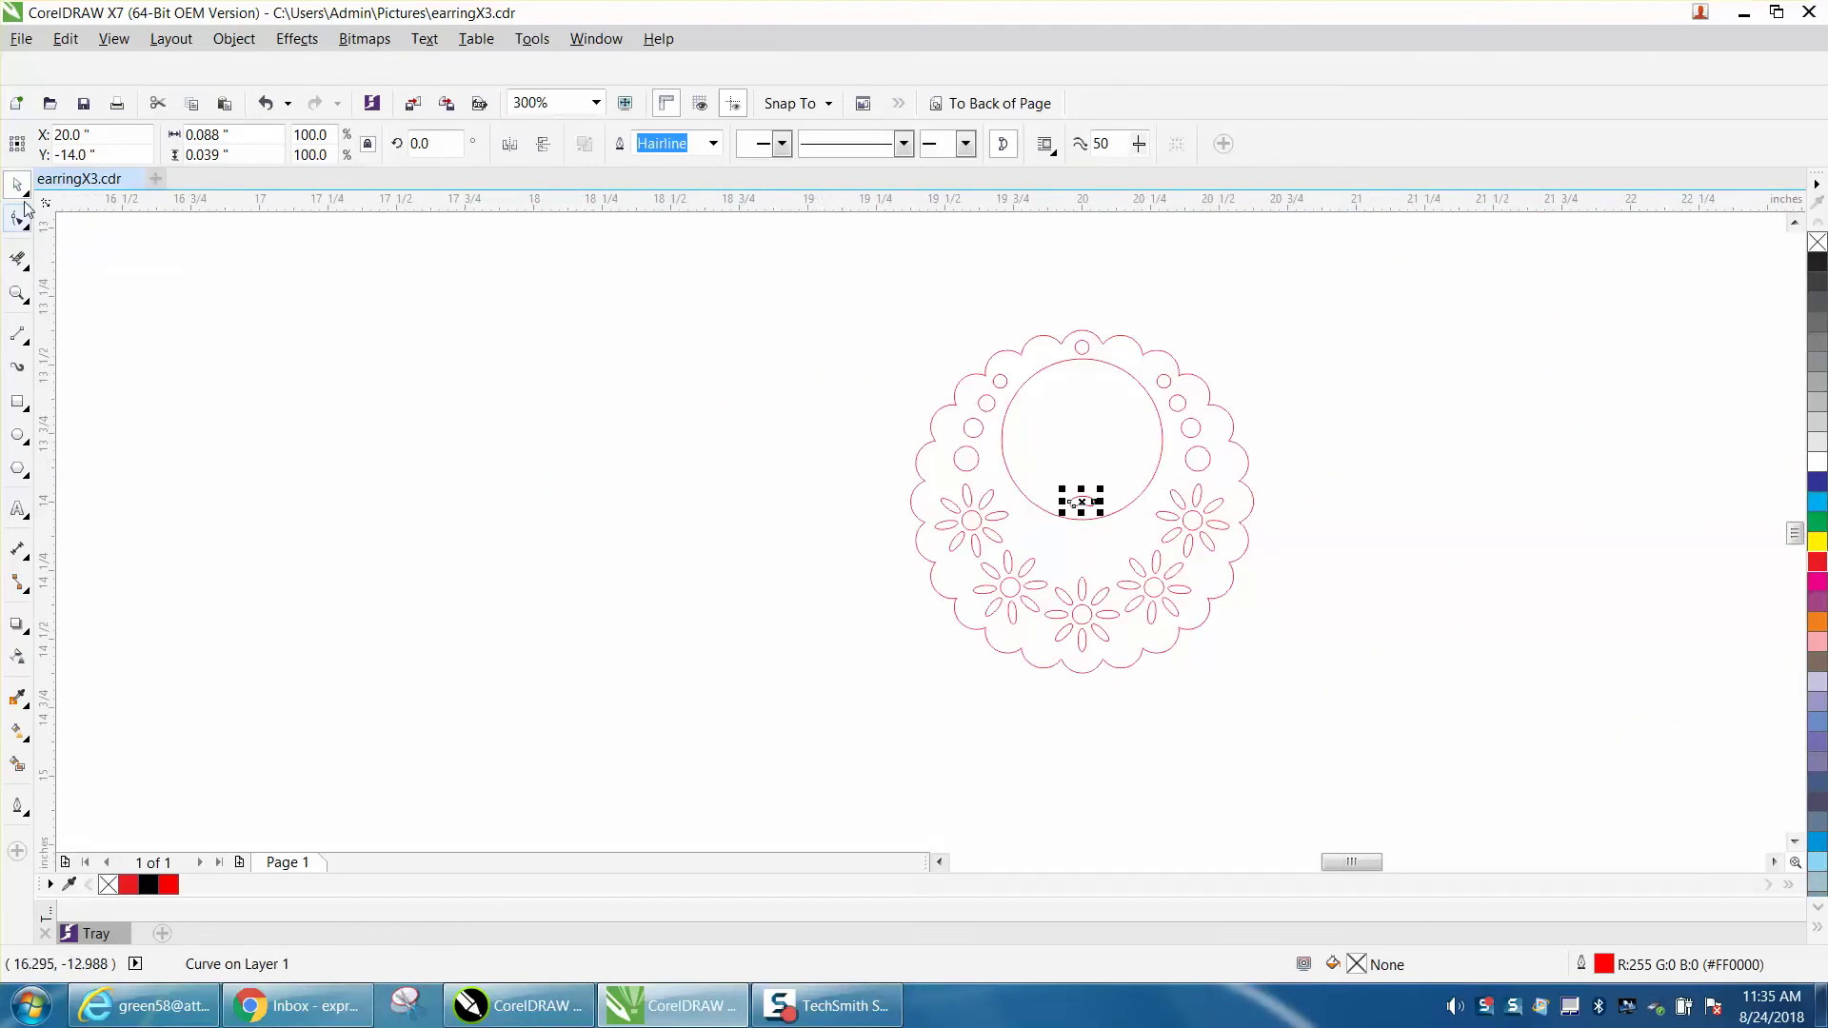
pyautogui.click(1159, 417)
pyautogui.press('F10')
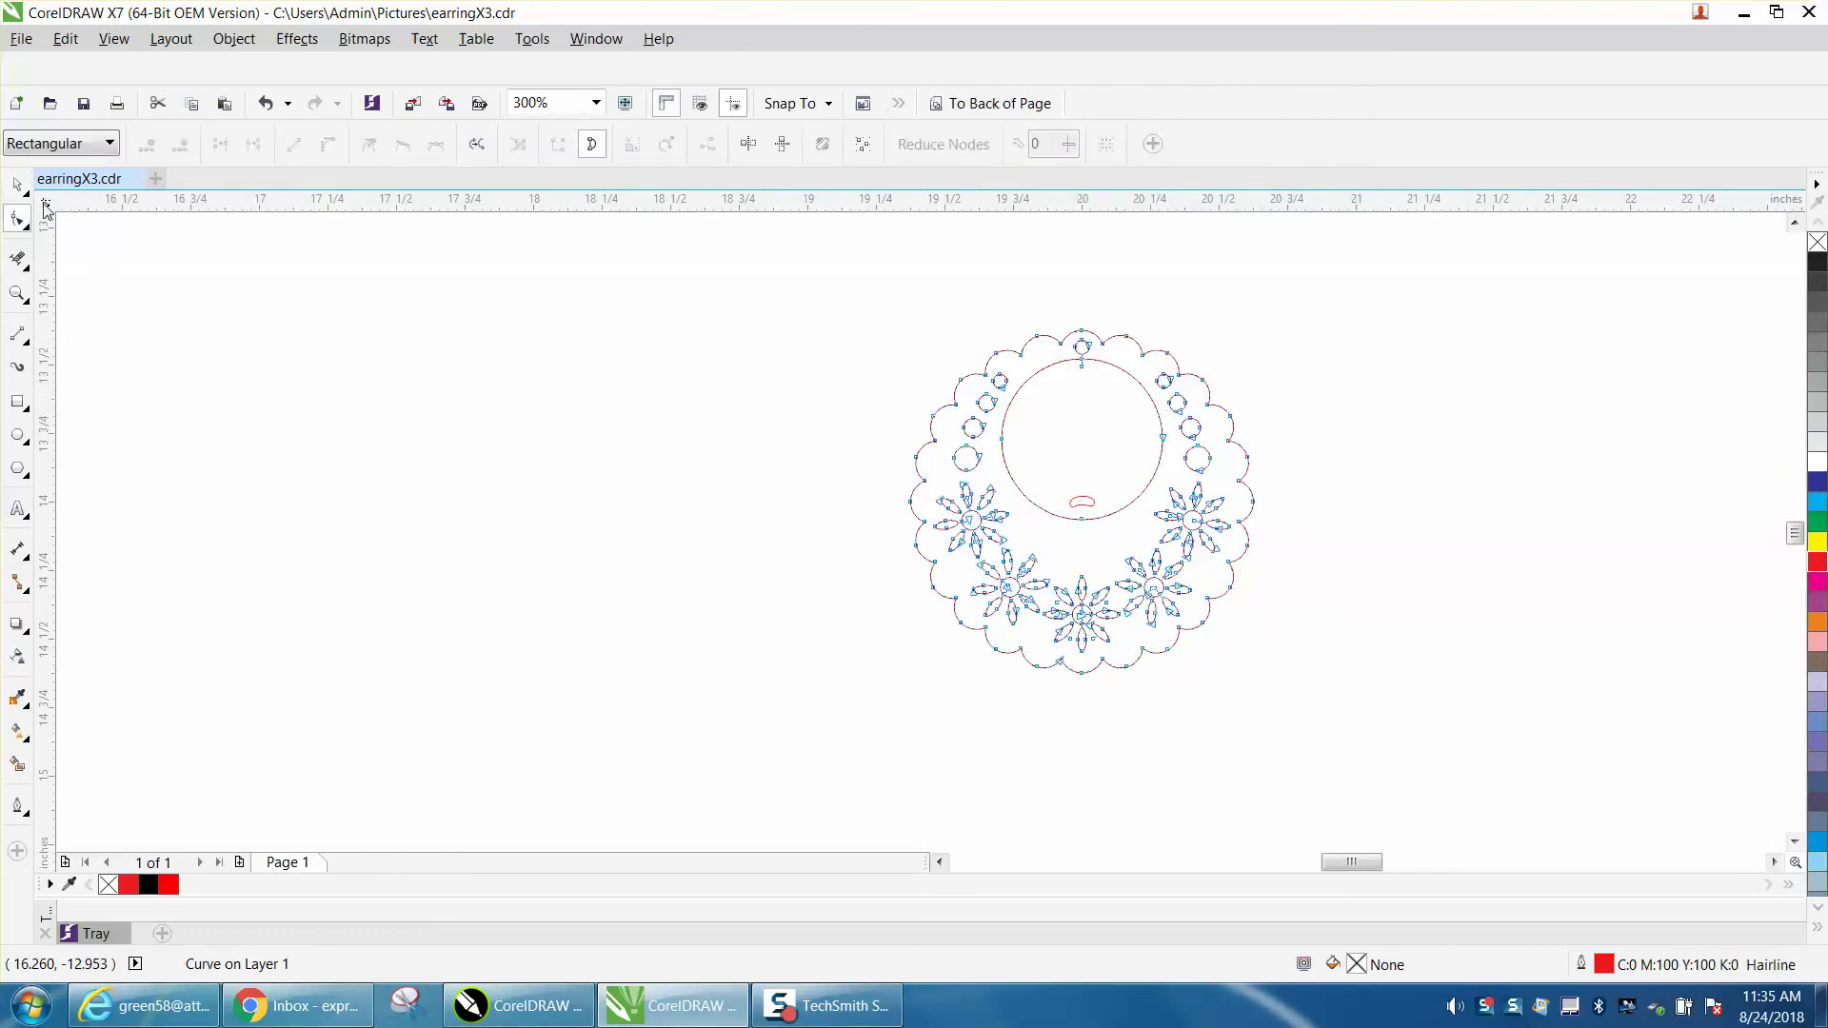
pyautogui.press('space')
pyautogui.moveTo(1082, 501); pyautogui.dragTo(1543, 526)
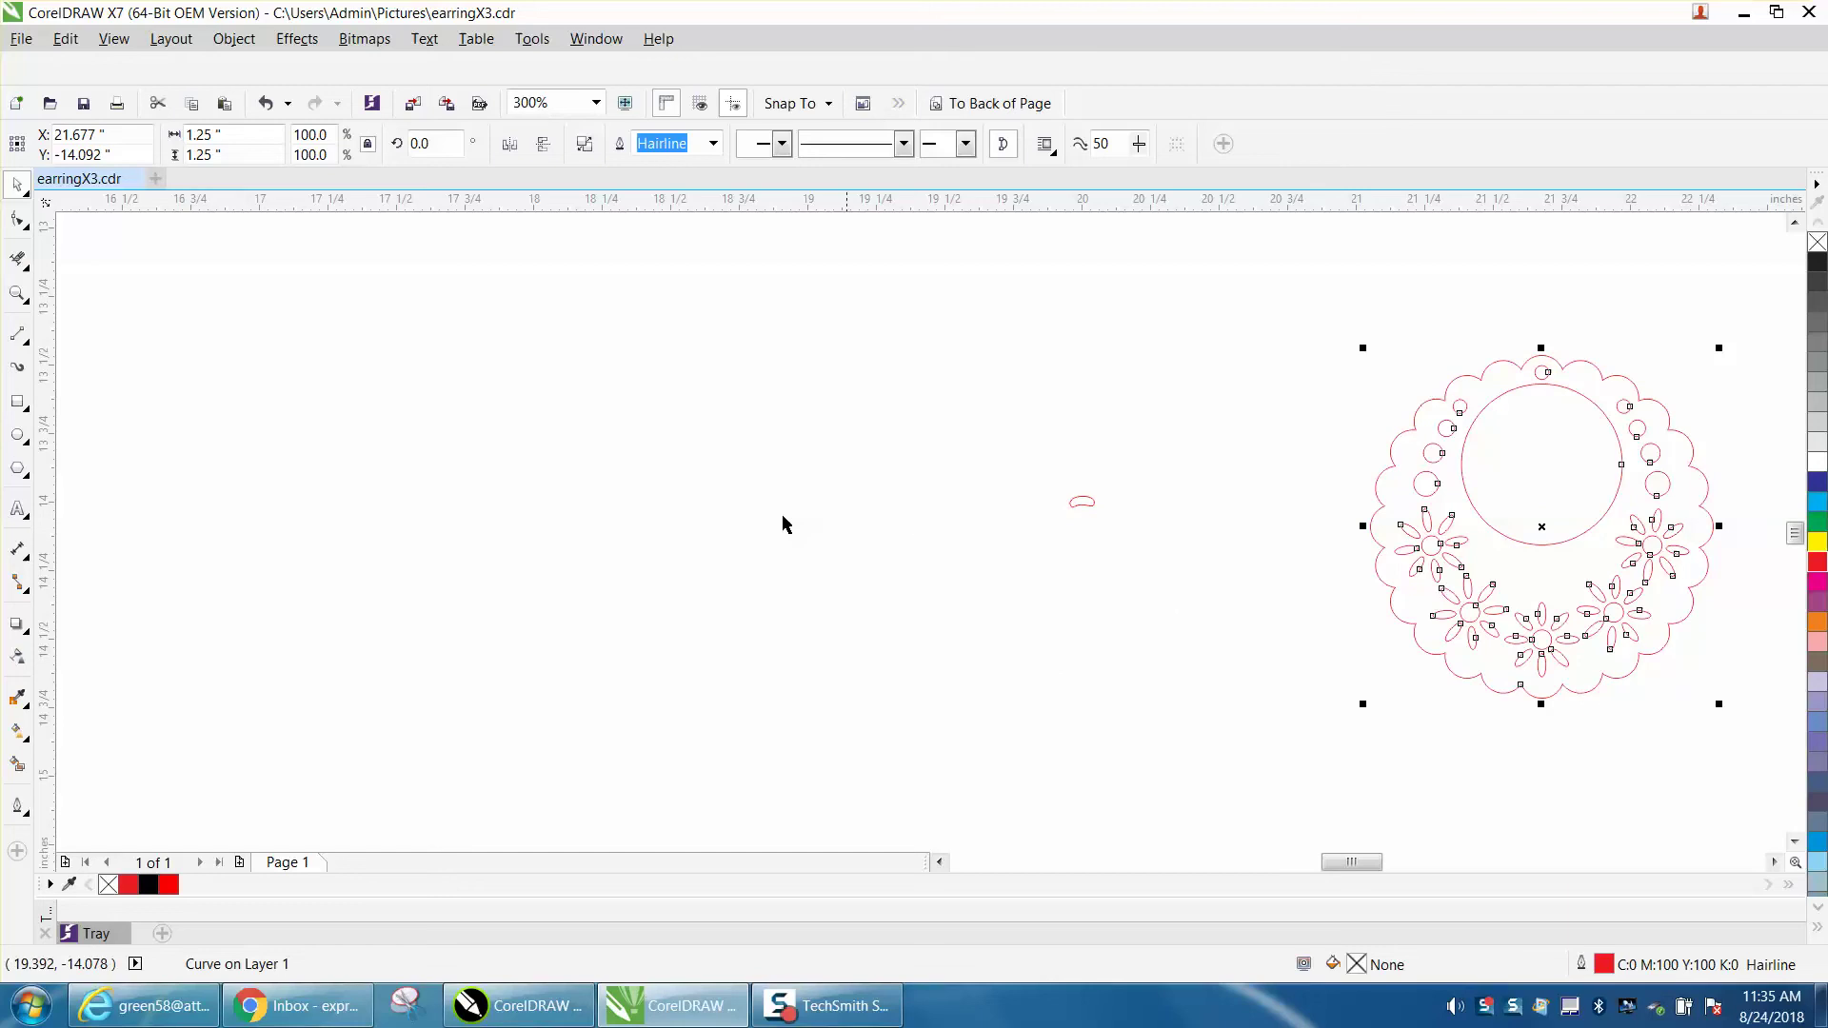
pyautogui.click(17, 294)
pyautogui.moveTo(1061, 485); pyautogui.dragTo(1138, 542)
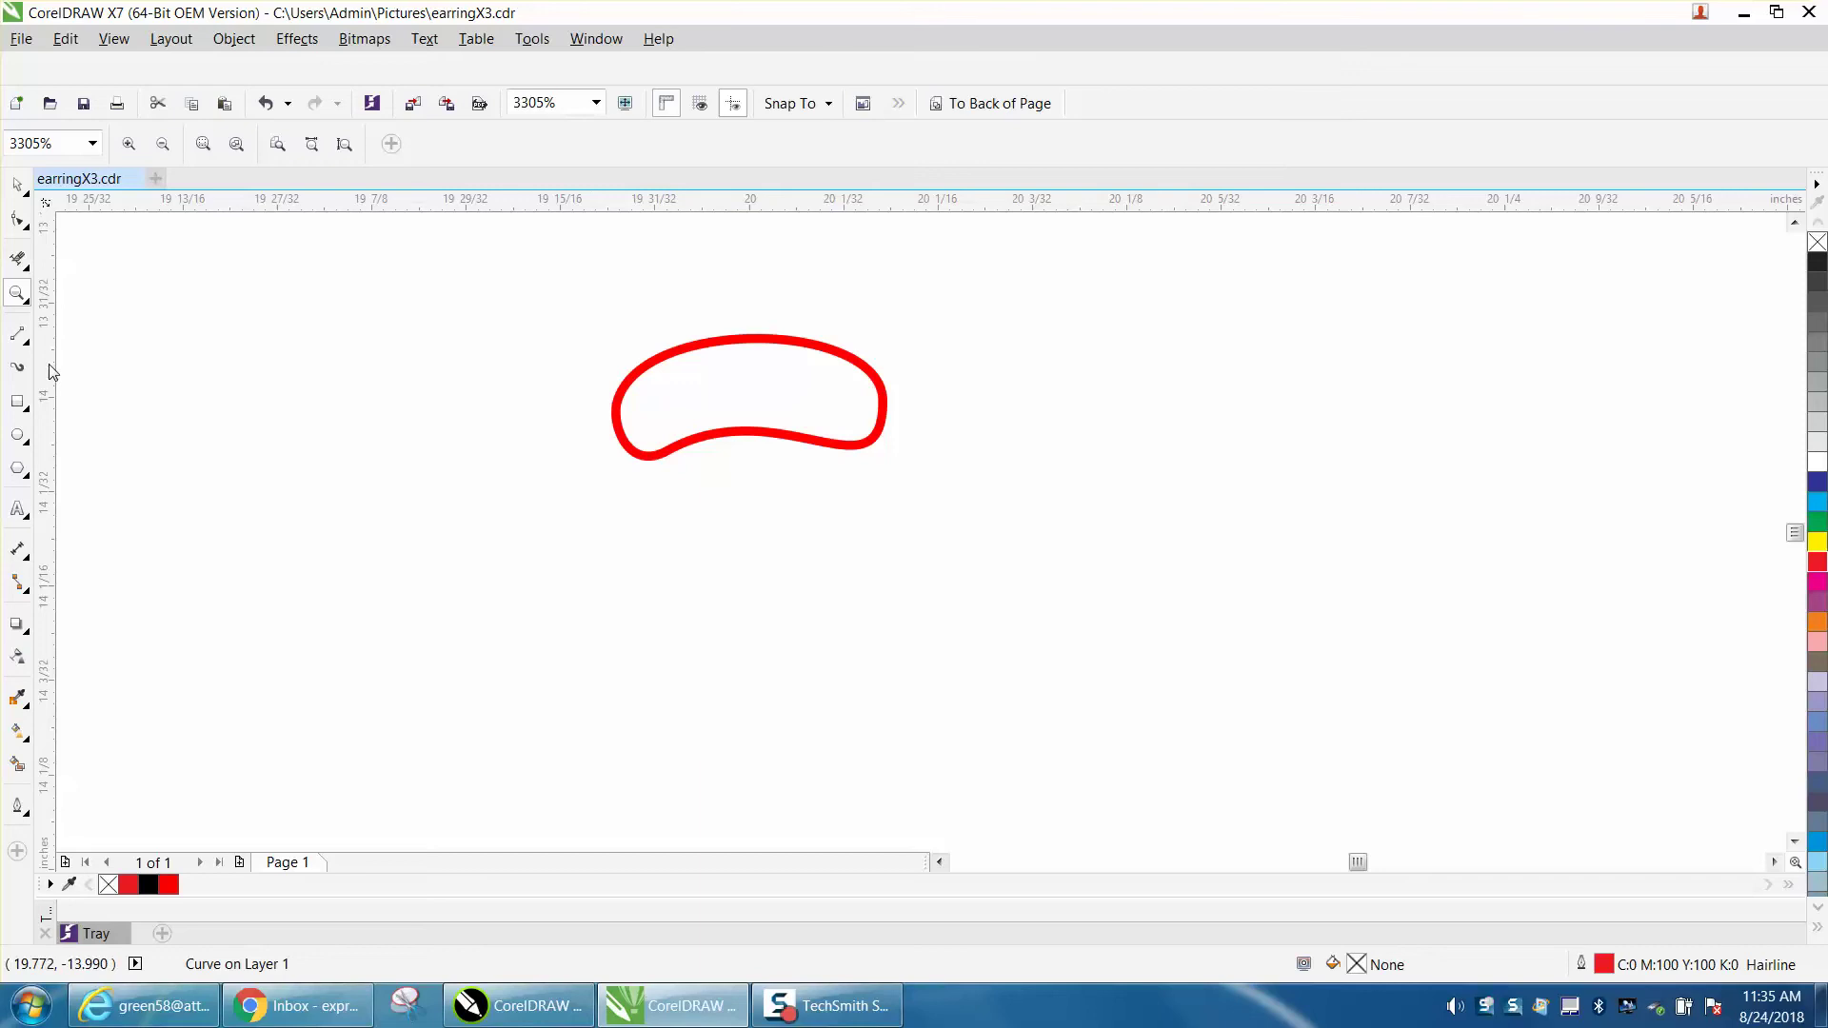
# Step: Draw a vertical line through the bean's centre with a red hairline outline
pyautogui.click(18, 333)
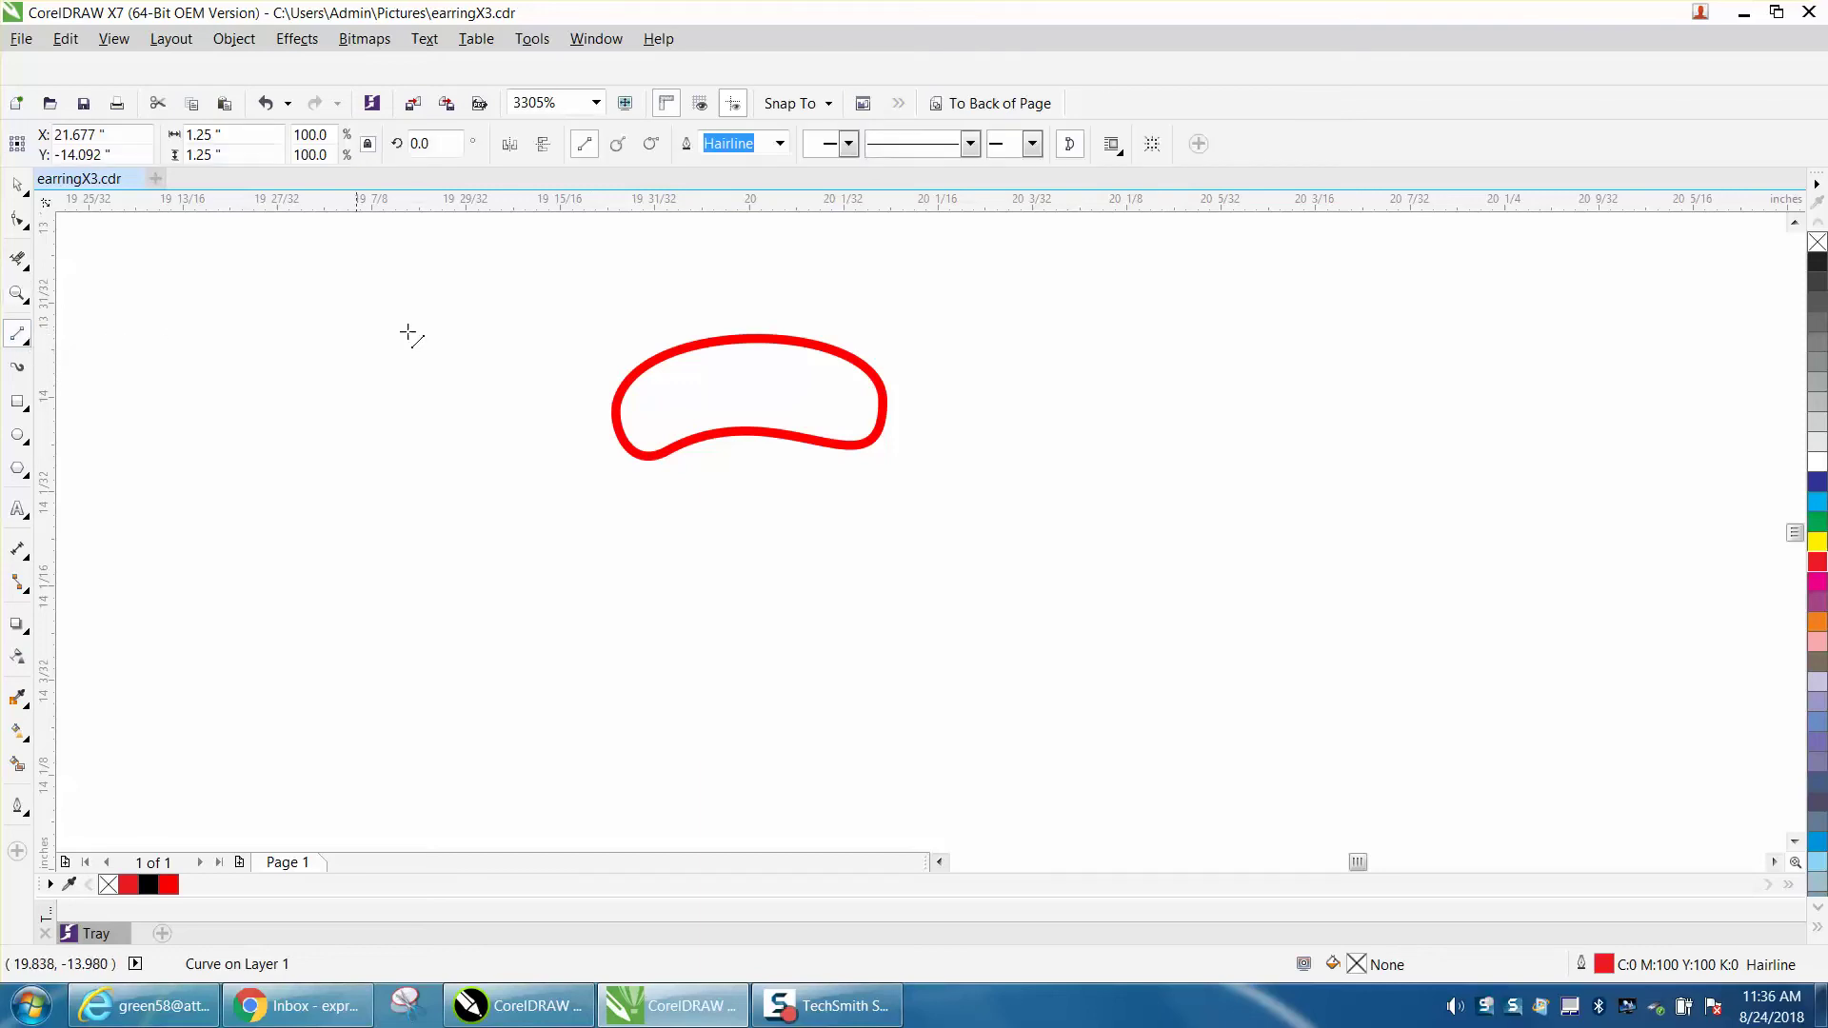
pyautogui.click(531, 304)
pyautogui.keyDown('ctrl'); pyautogui.click(551, 531); pyautogui.keyUp('ctrl')
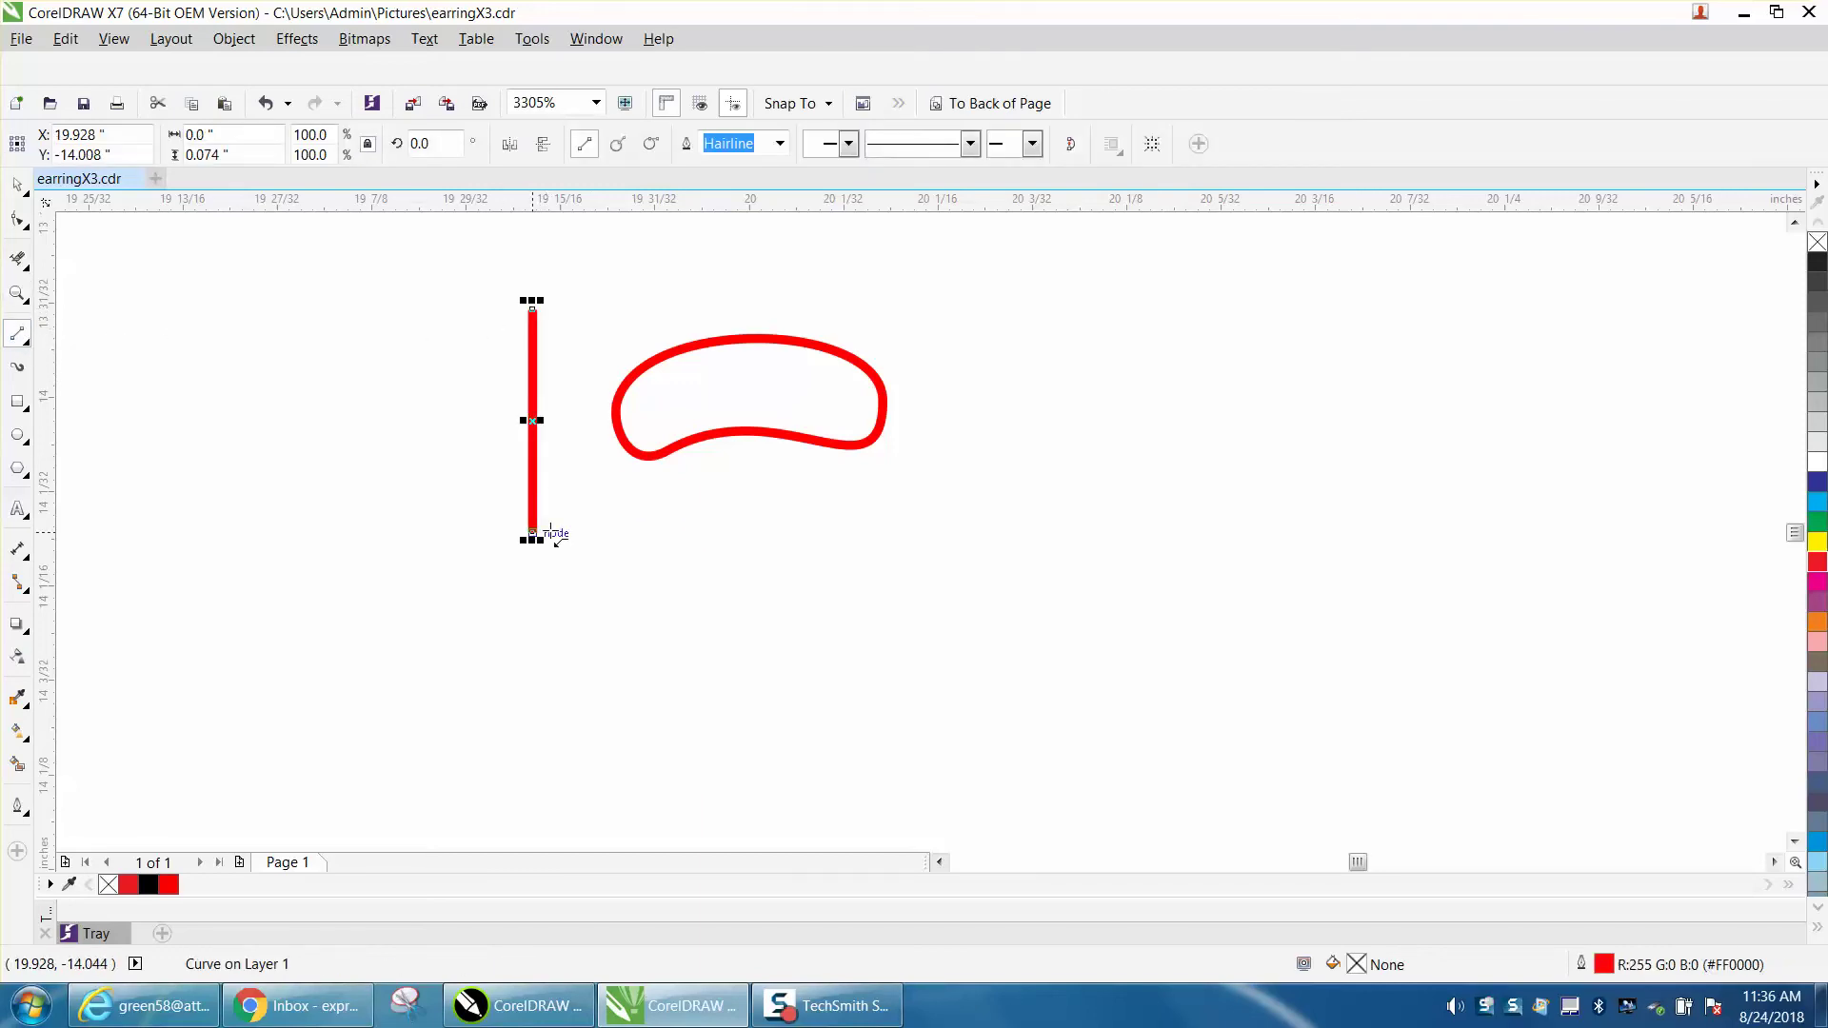
pyautogui.press('p')
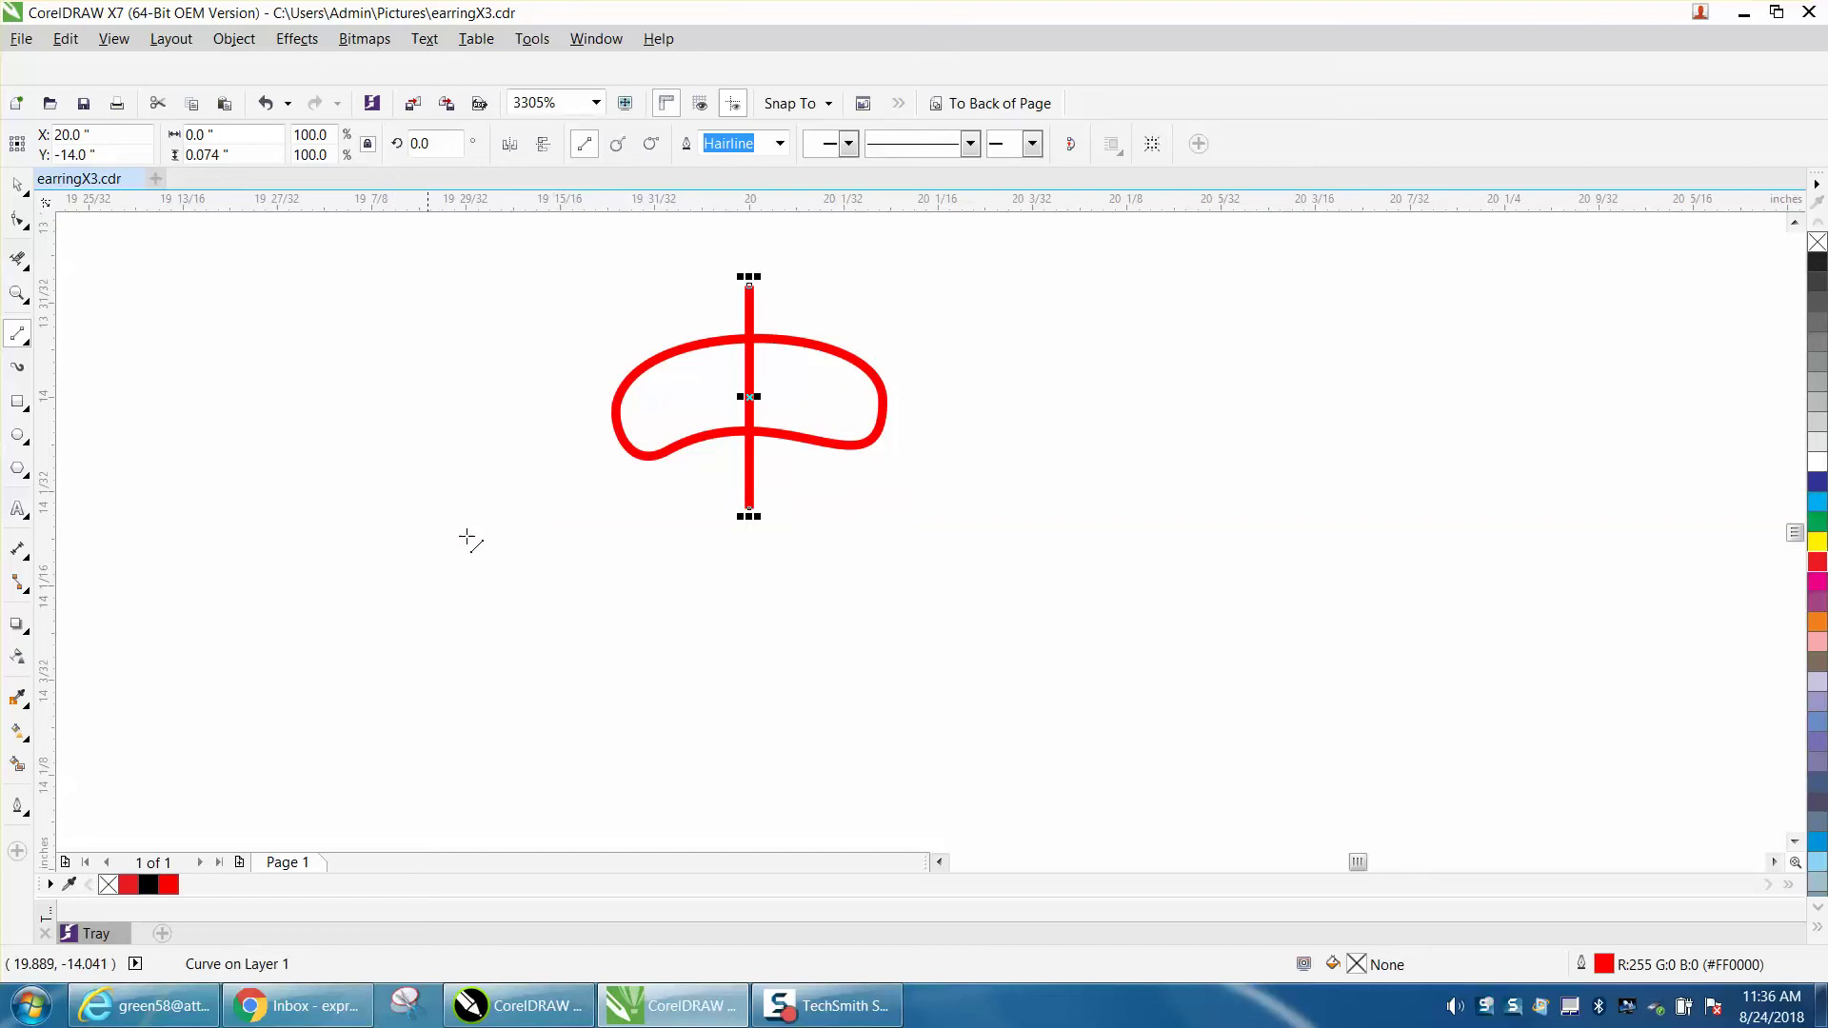
pyautogui.press('space')
pyautogui.doubleClick(1607, 963)
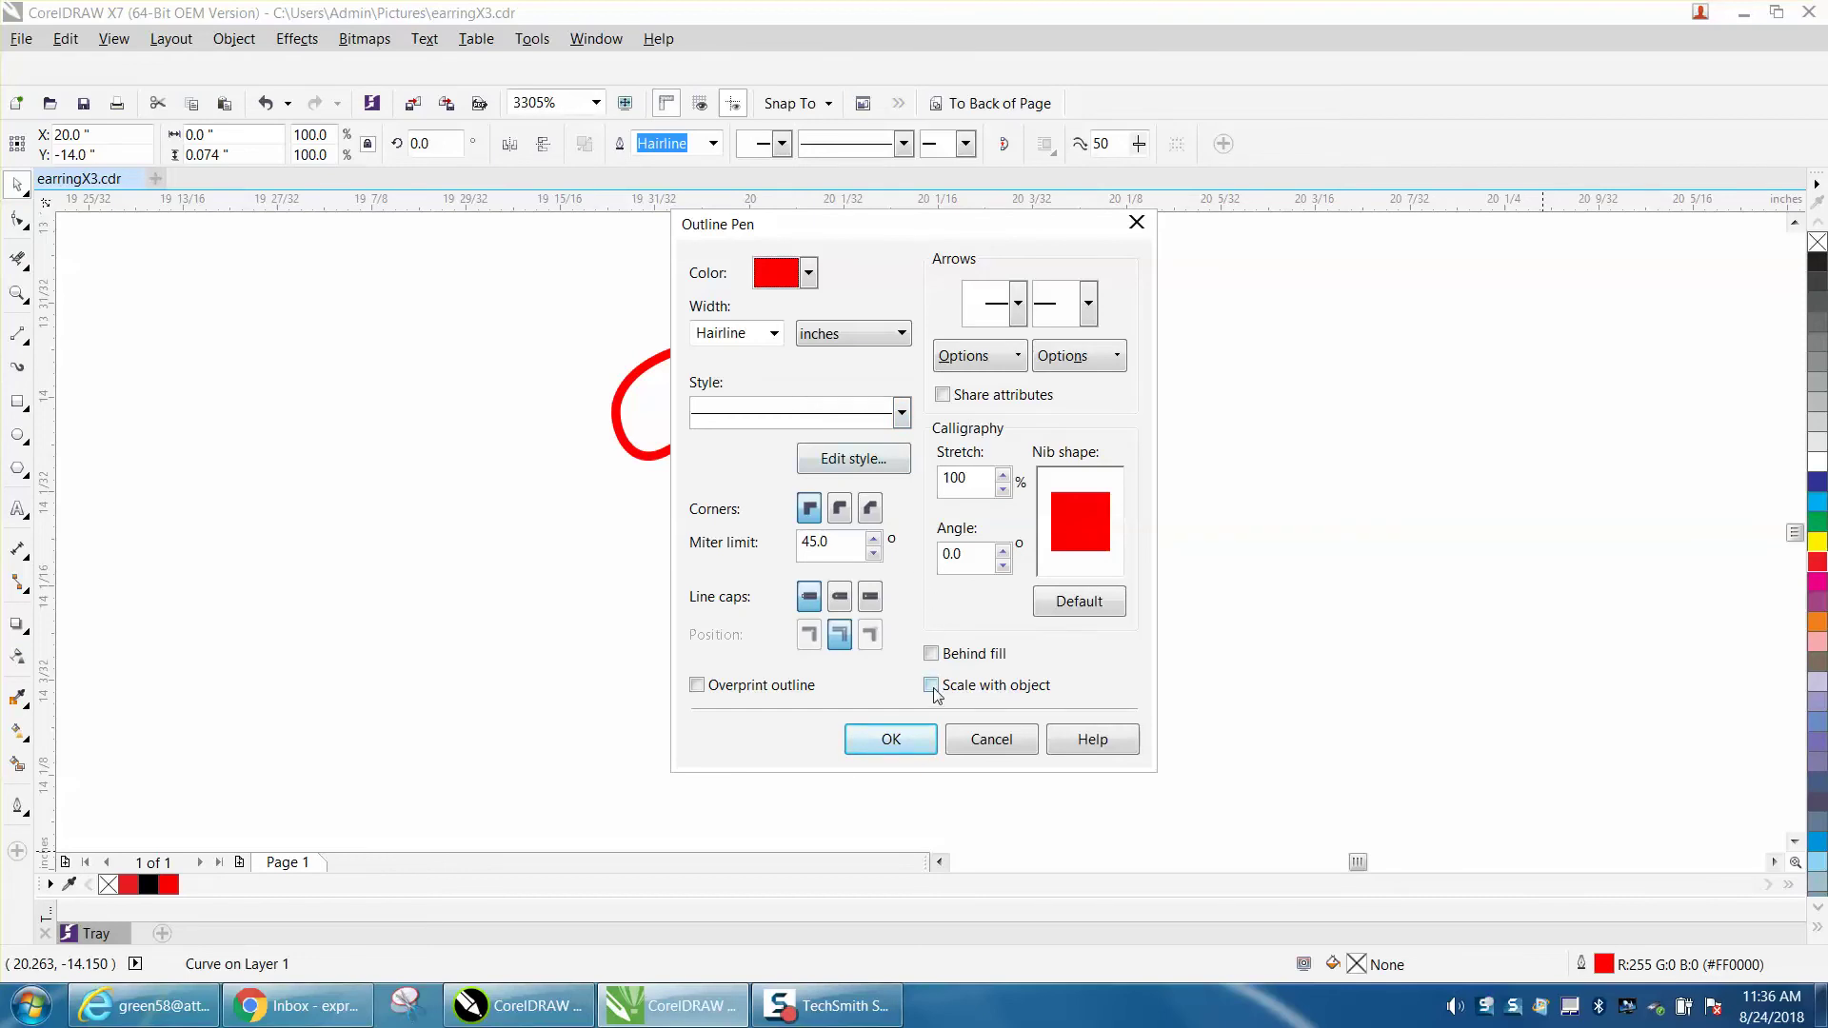
pyautogui.click(919, 739)
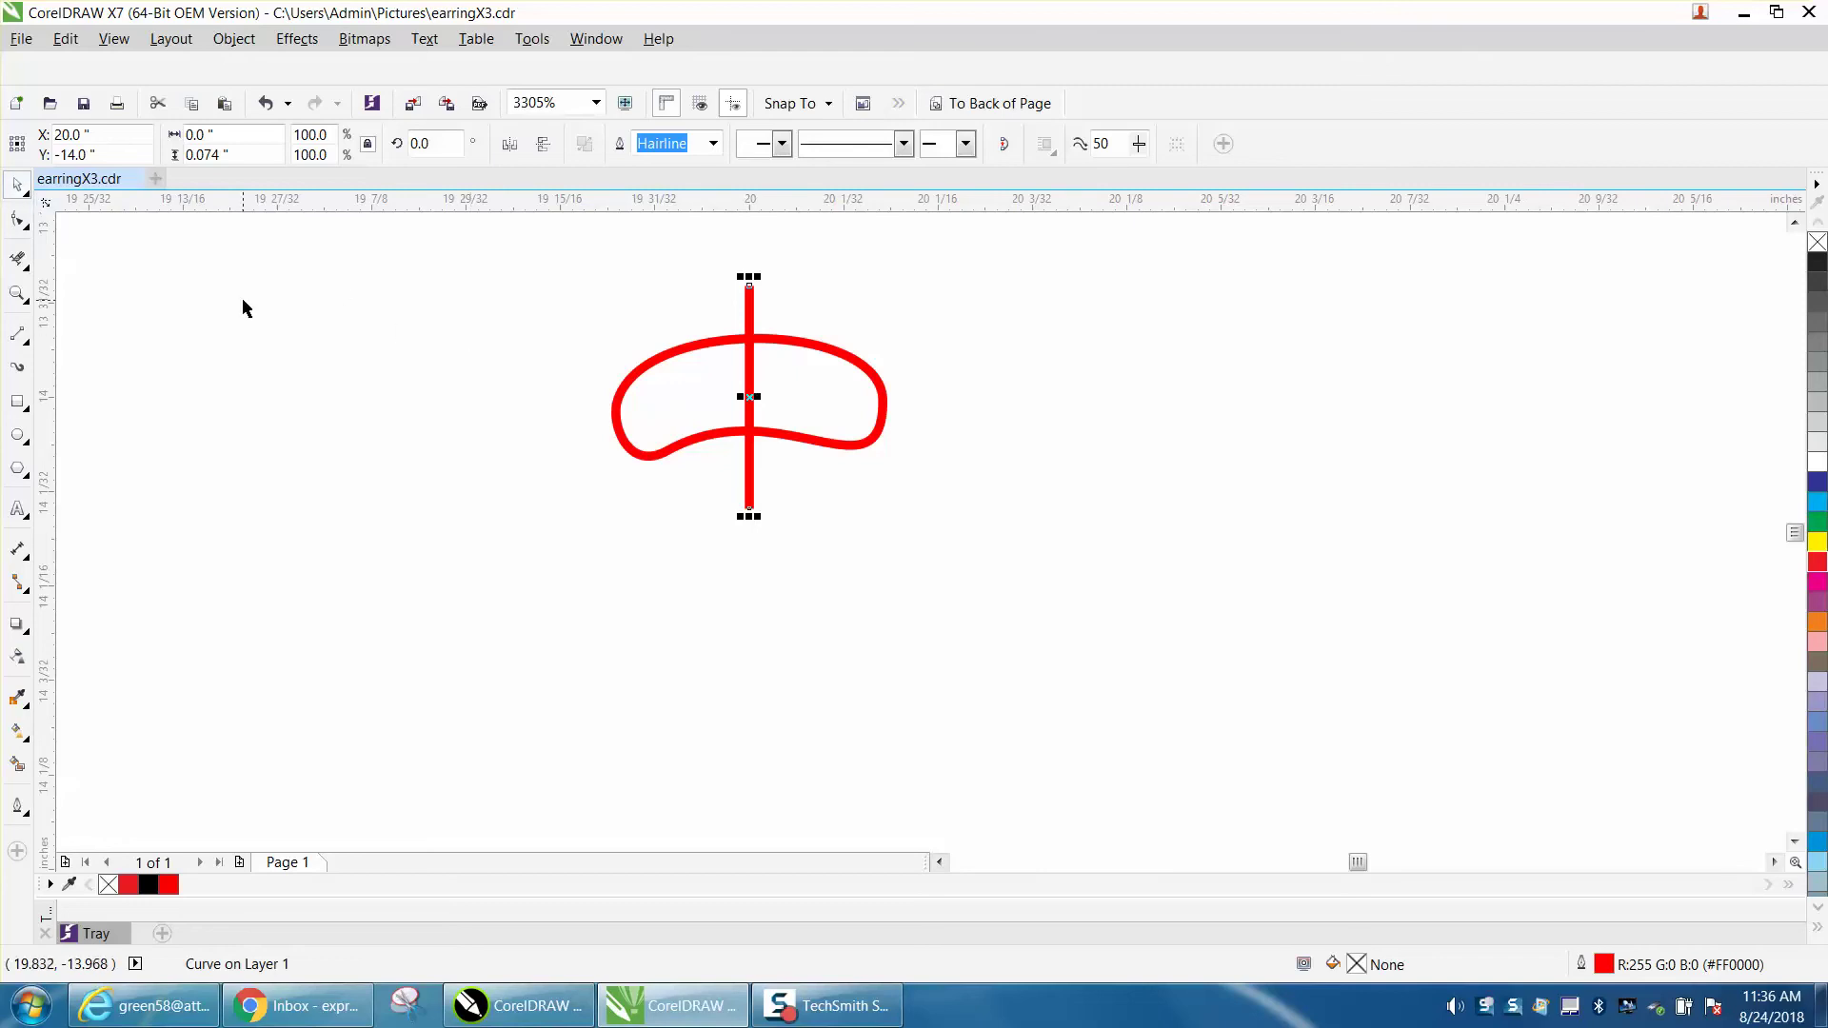
# Step: Erase the bean's upper-right arc with the Eraser tool
pyautogui.click(23, 266)
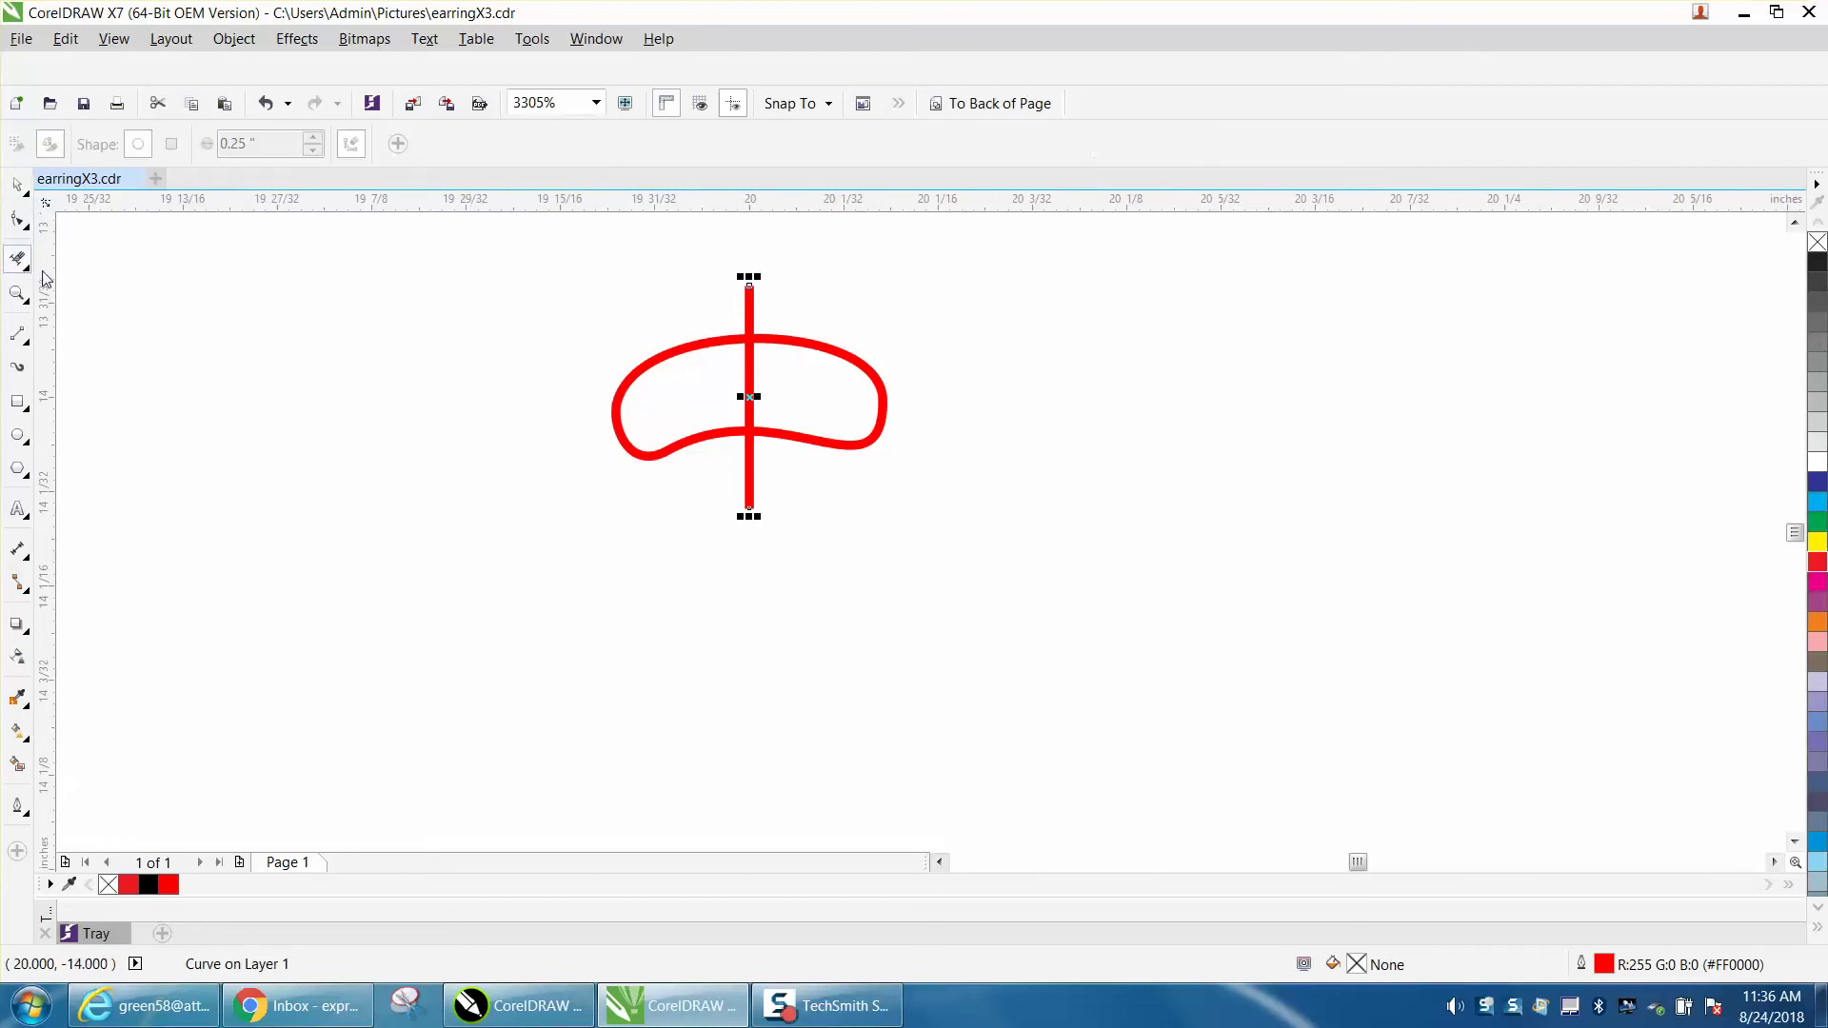
pyautogui.click(31, 275)
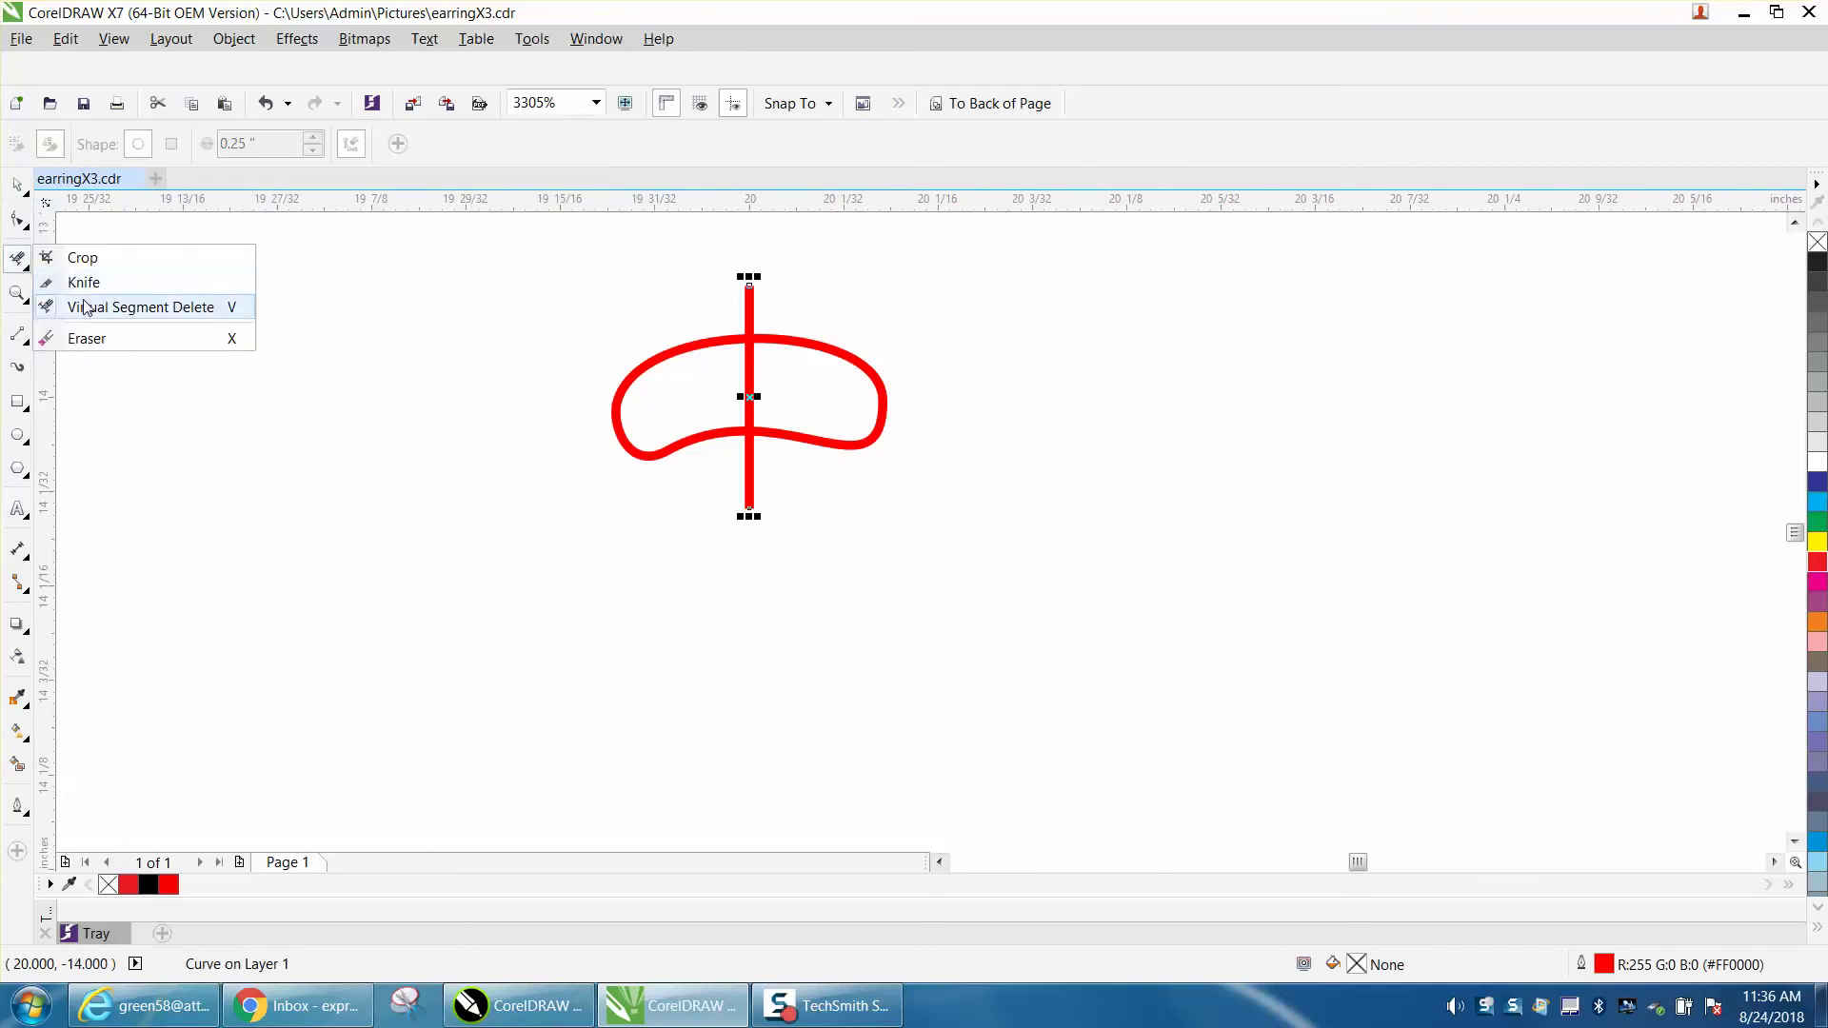
pyautogui.click(85, 338)
pyautogui.click(828, 335)
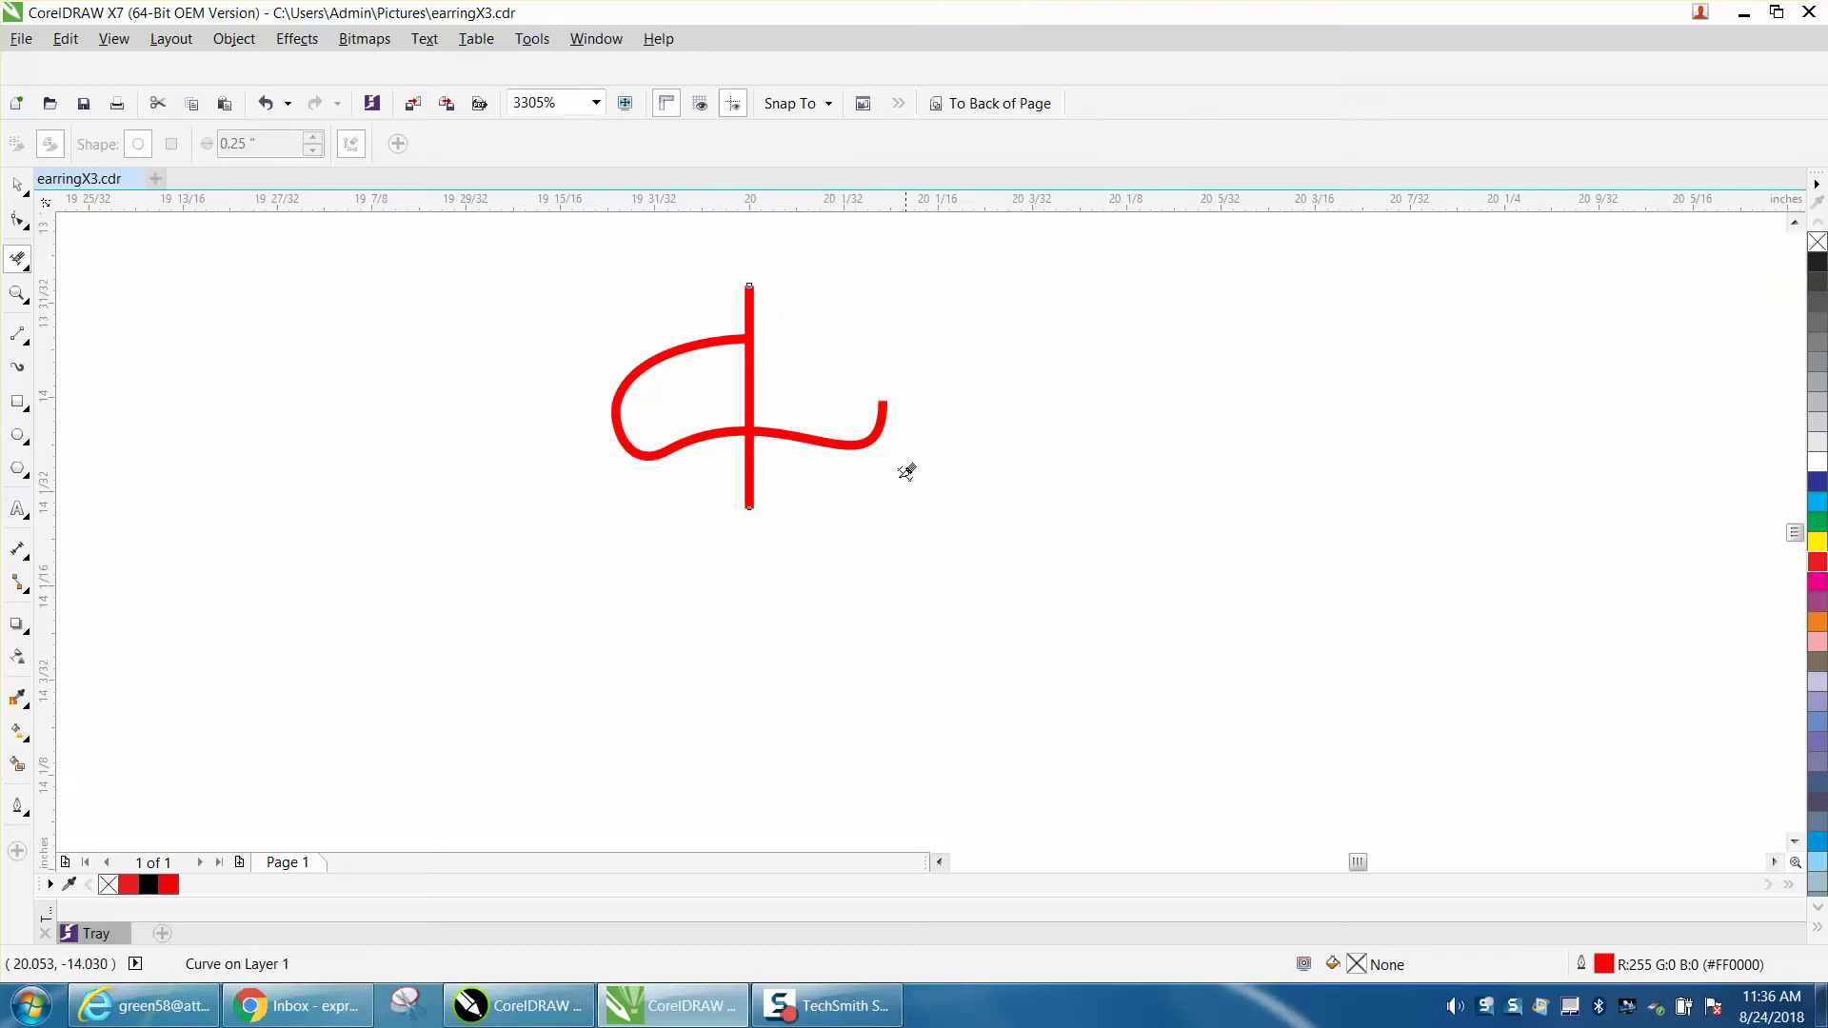
# Step: Erase the bean's lower-right arc and delete the vertical guide line
pyautogui.moveTo(851, 434); pyautogui.dragTo(760, 416)
pyautogui.click(17, 183)
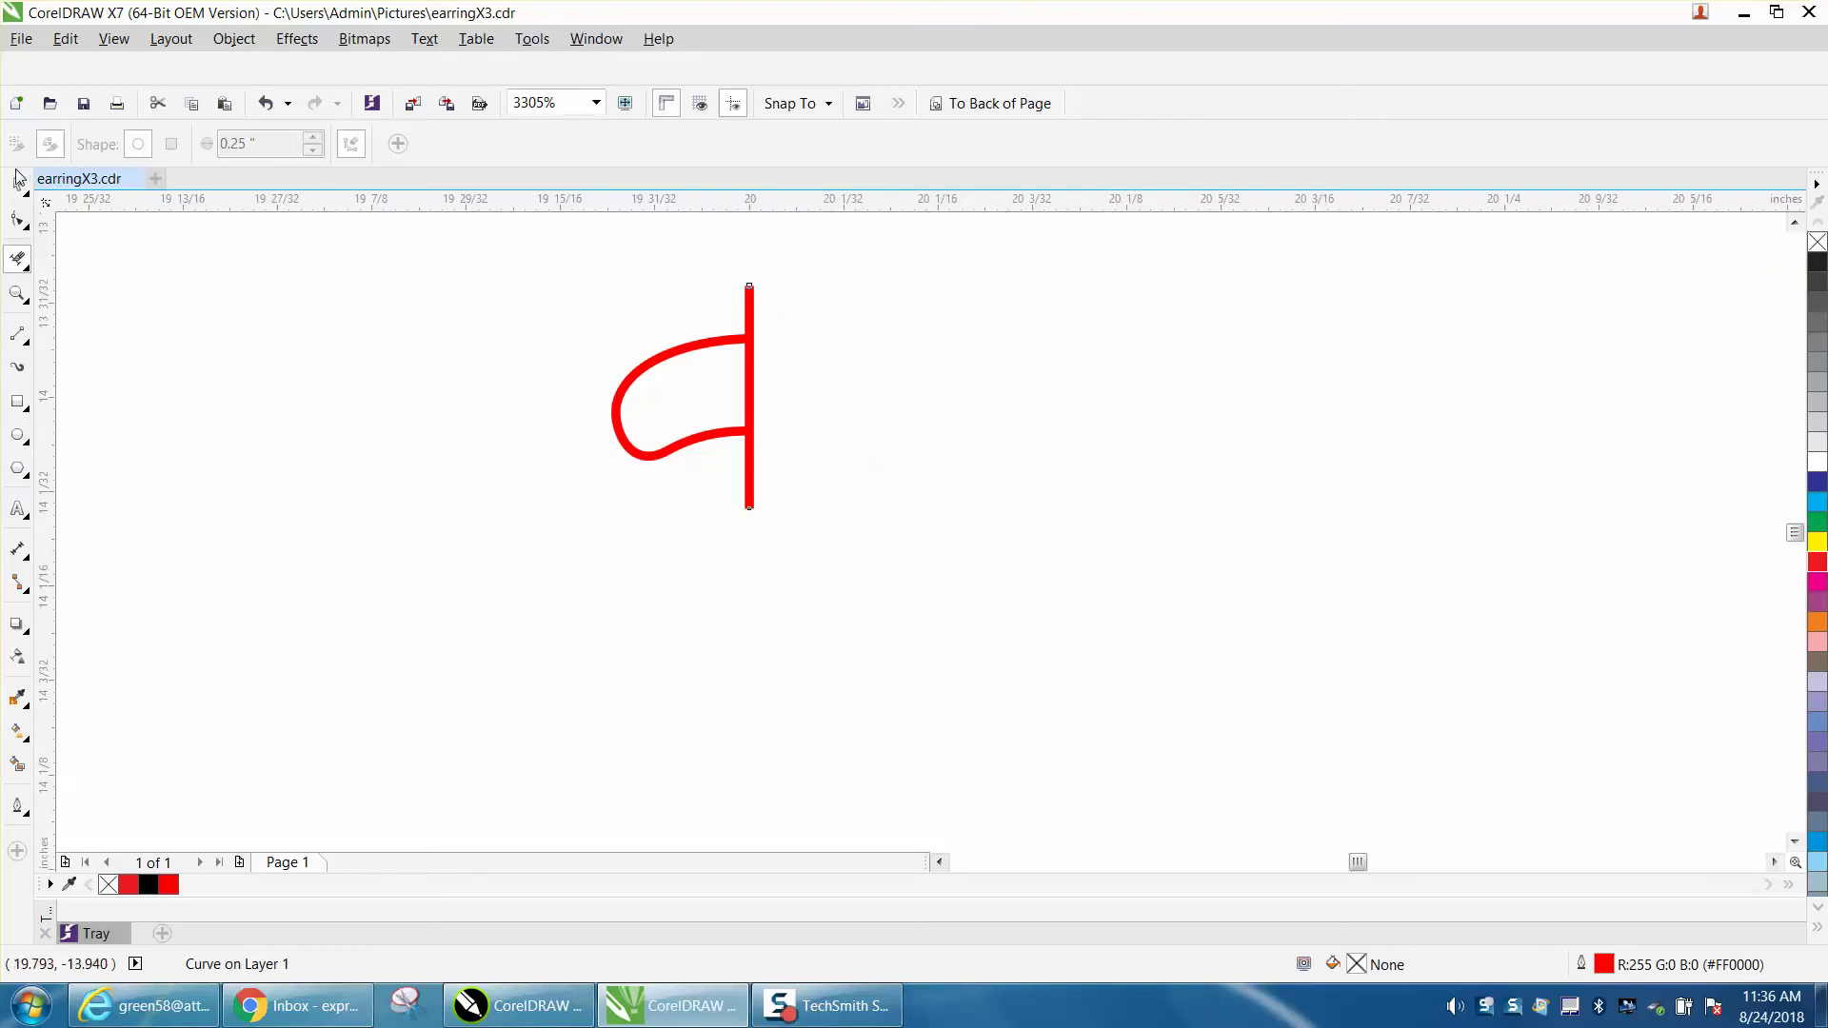
pyautogui.press('Delete')
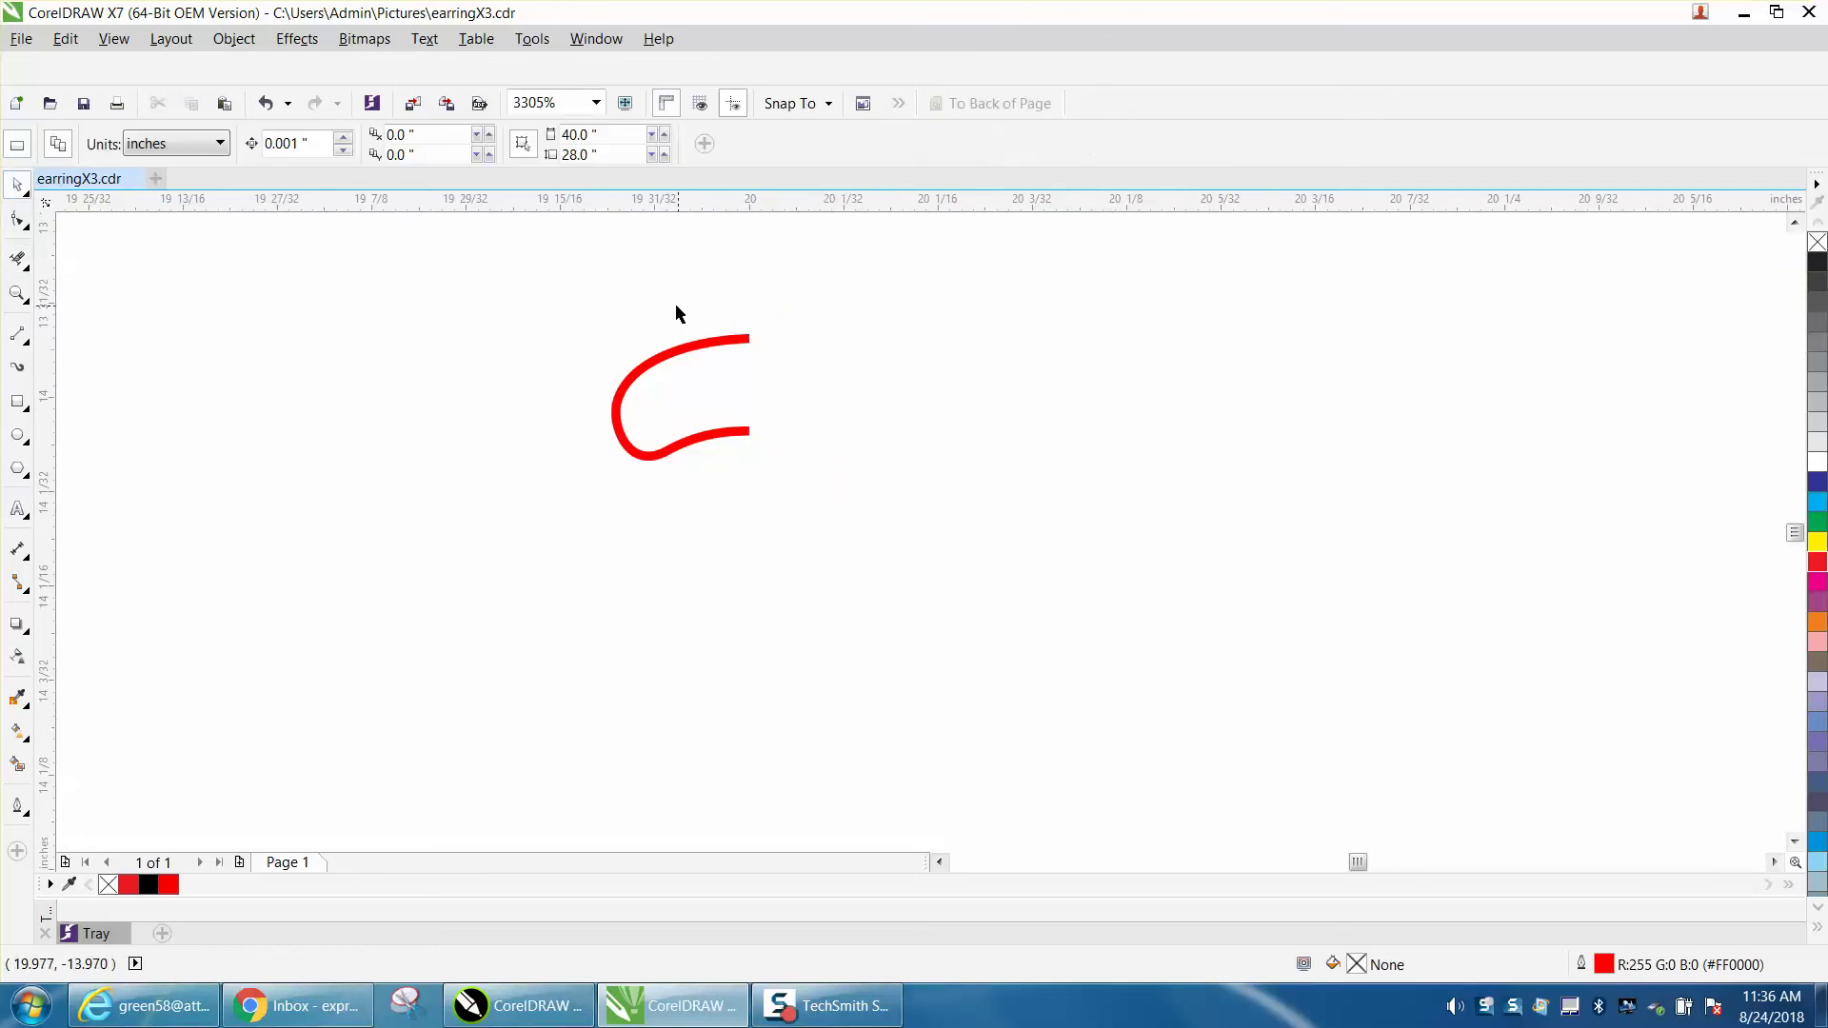
# Step: Add a 180°-rotated copy of the half-bean hook to close the kidney shape
pyautogui.click(700, 350)
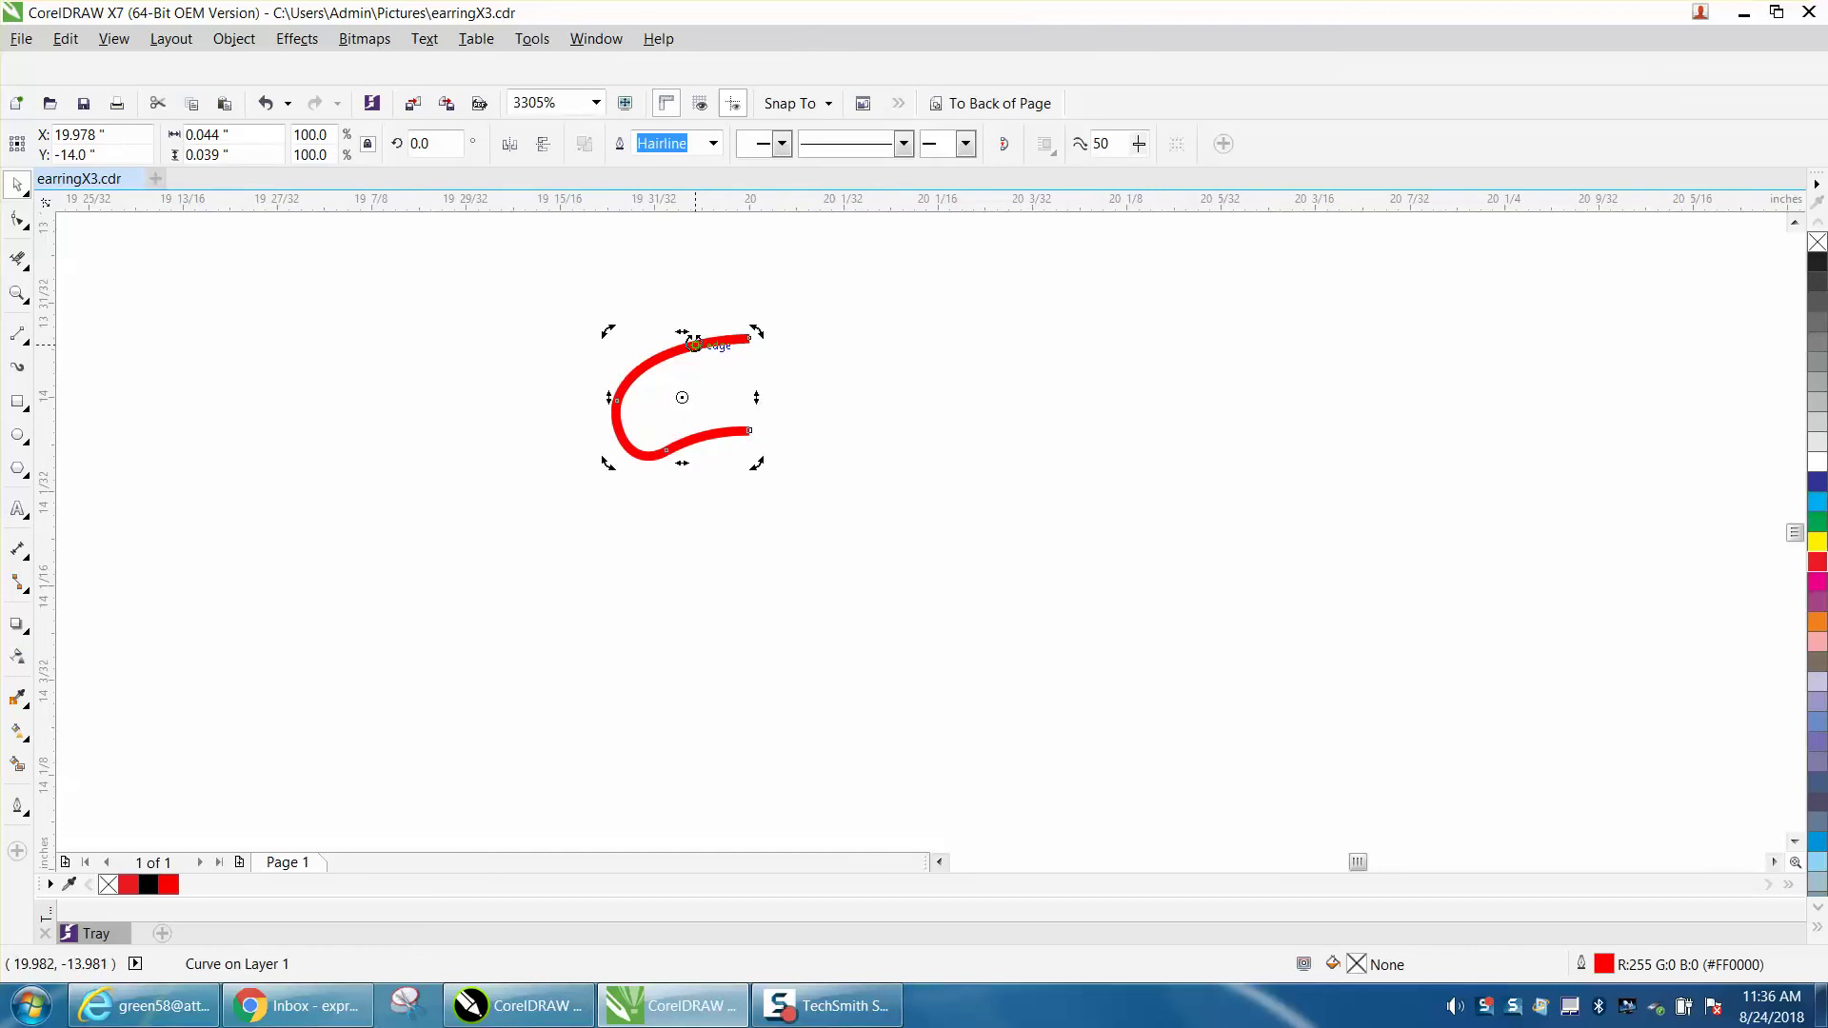
pyautogui.click(741, 351)
pyautogui.moveTo(741, 351); pyautogui.dragTo(858, 361)
pyautogui.click(265, 103)
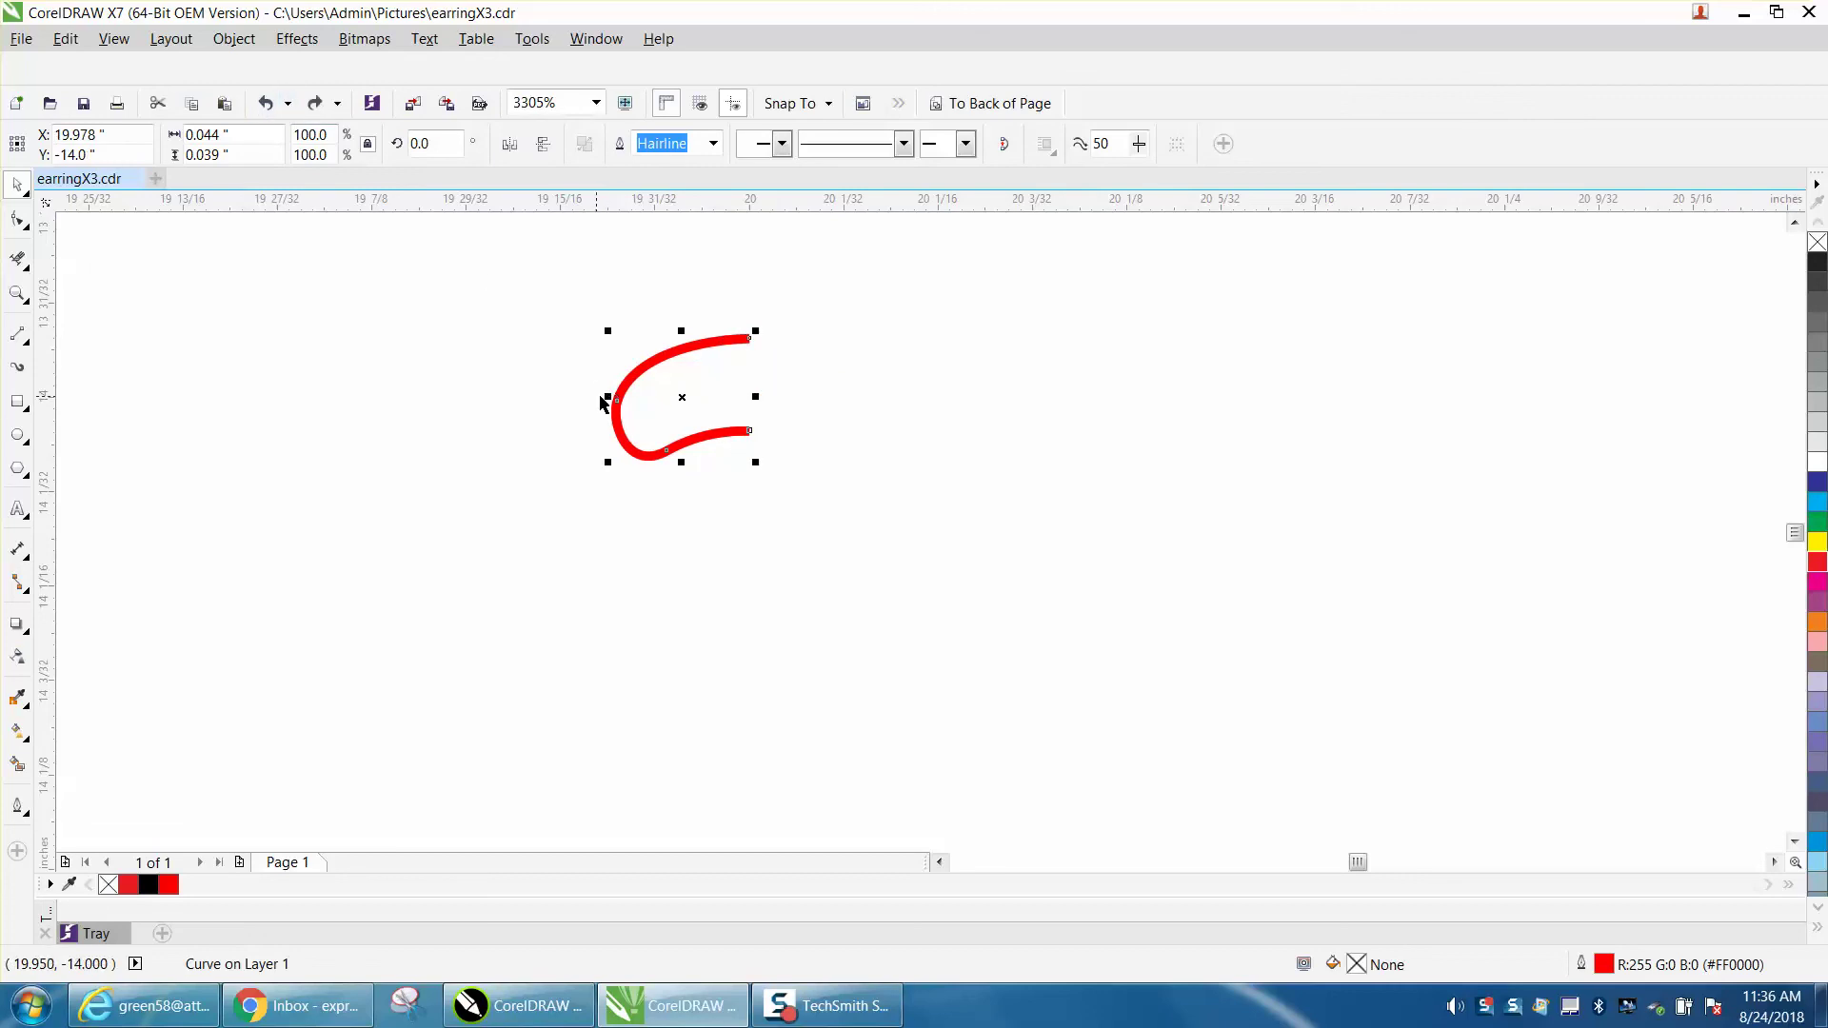
pyautogui.moveTo(607, 397); pyautogui.dragTo(765, 406)
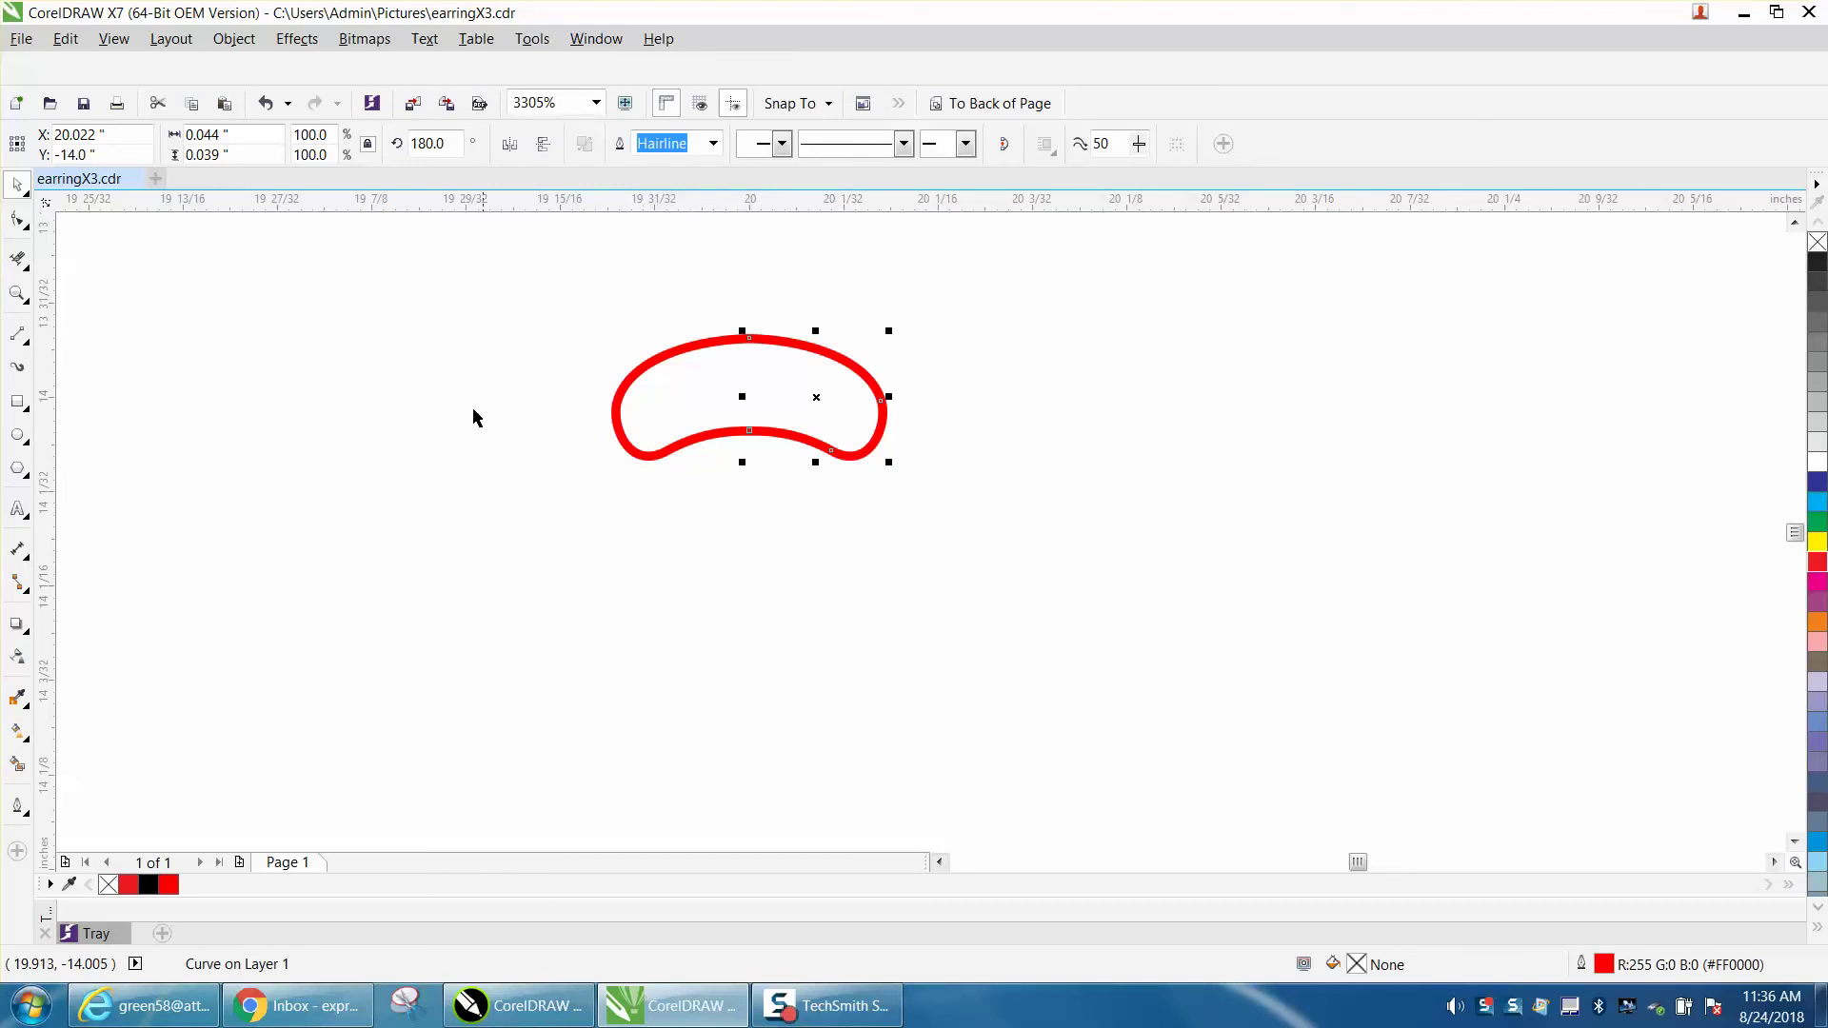
pyautogui.click(22, 768)
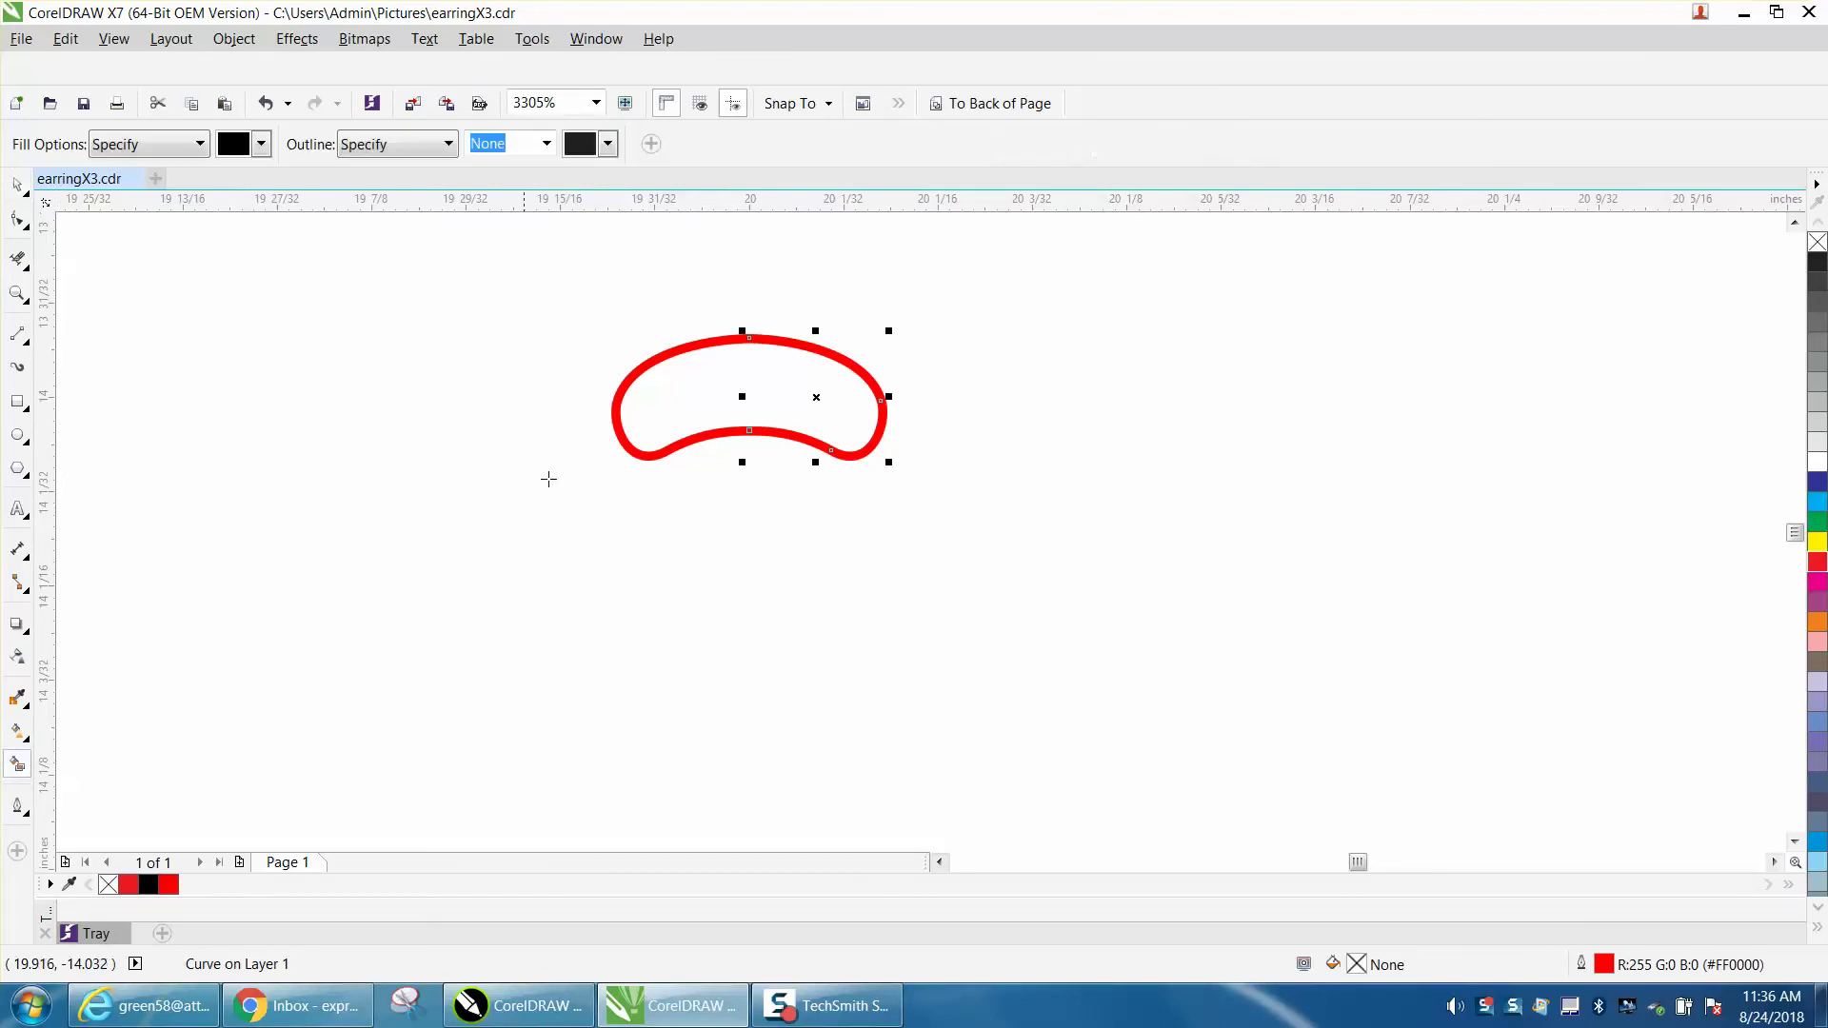
# Step: Smart Fill the kidney into one bean, delete the old halves, set no fill and red outline
pyautogui.click(720, 397)
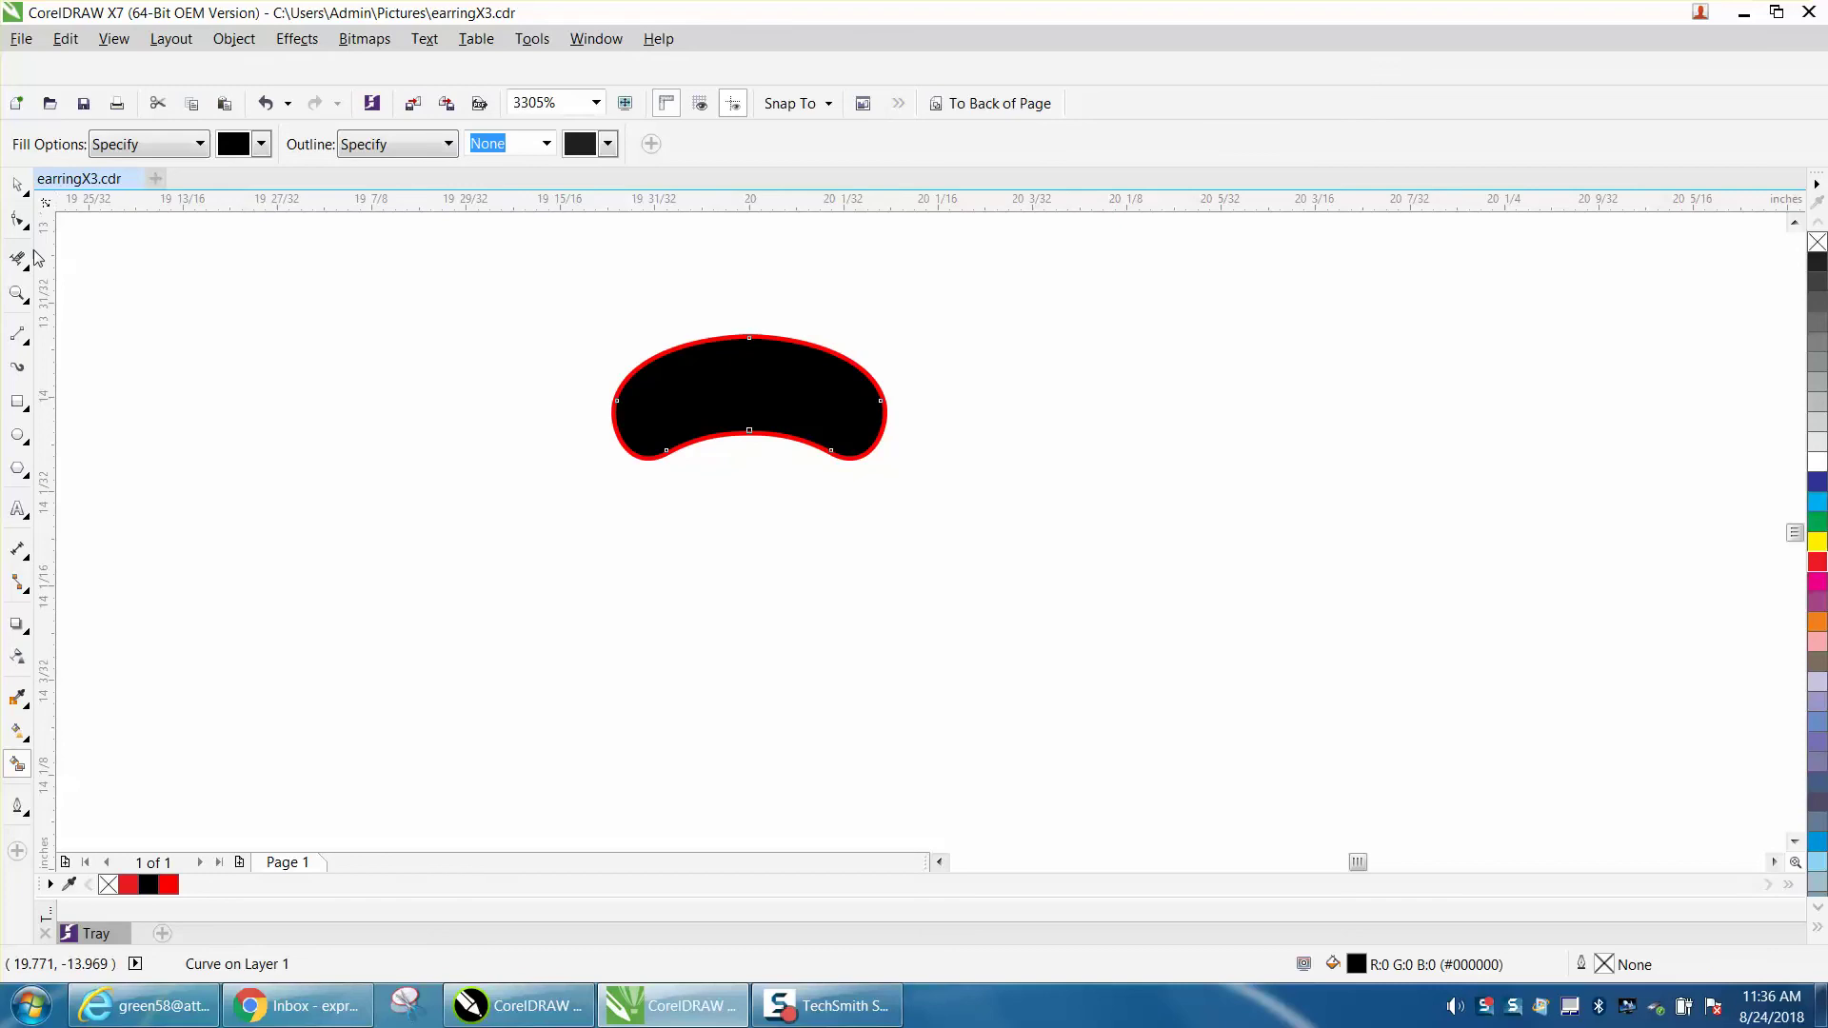
pyautogui.click(17, 184)
pyautogui.moveTo(749, 398); pyautogui.dragTo(1082, 429)
pyautogui.moveTo(928, 314); pyautogui.dragTo(545, 514)
pyautogui.press('Delete')
pyautogui.moveTo(1006, 475); pyautogui.dragTo(1015, 465)
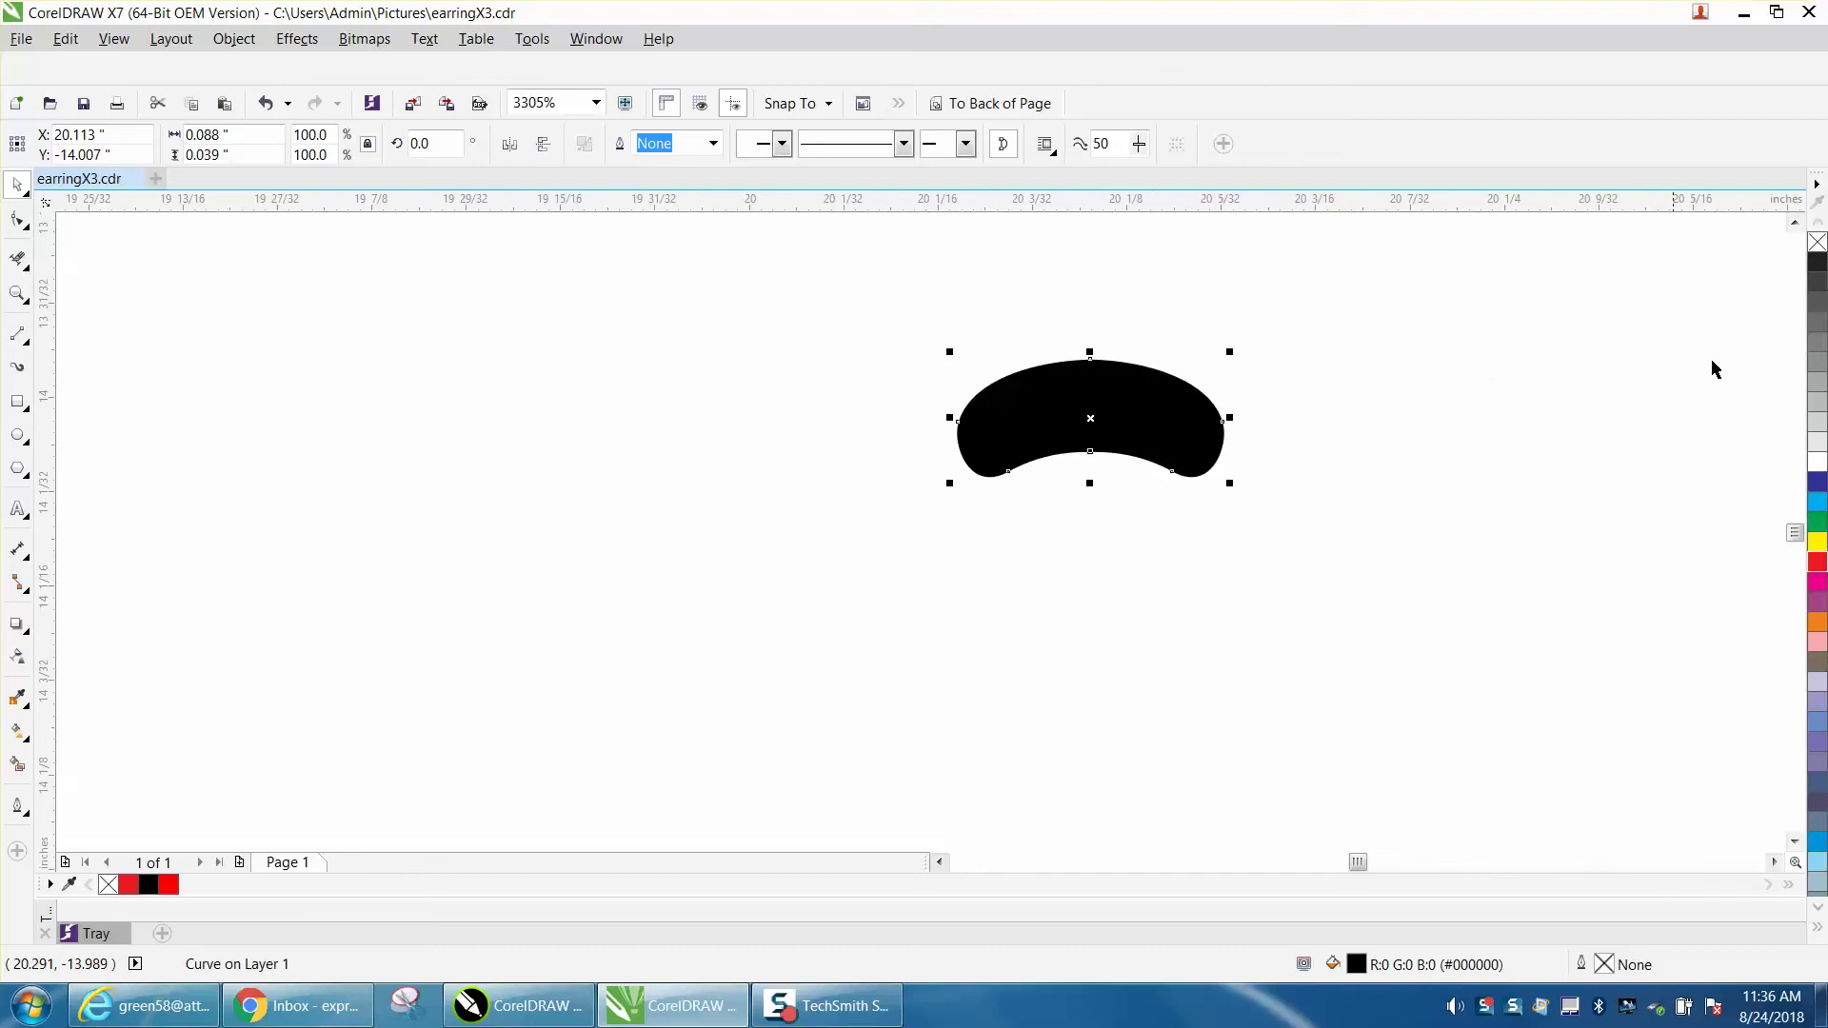
pyautogui.click(1816, 244)
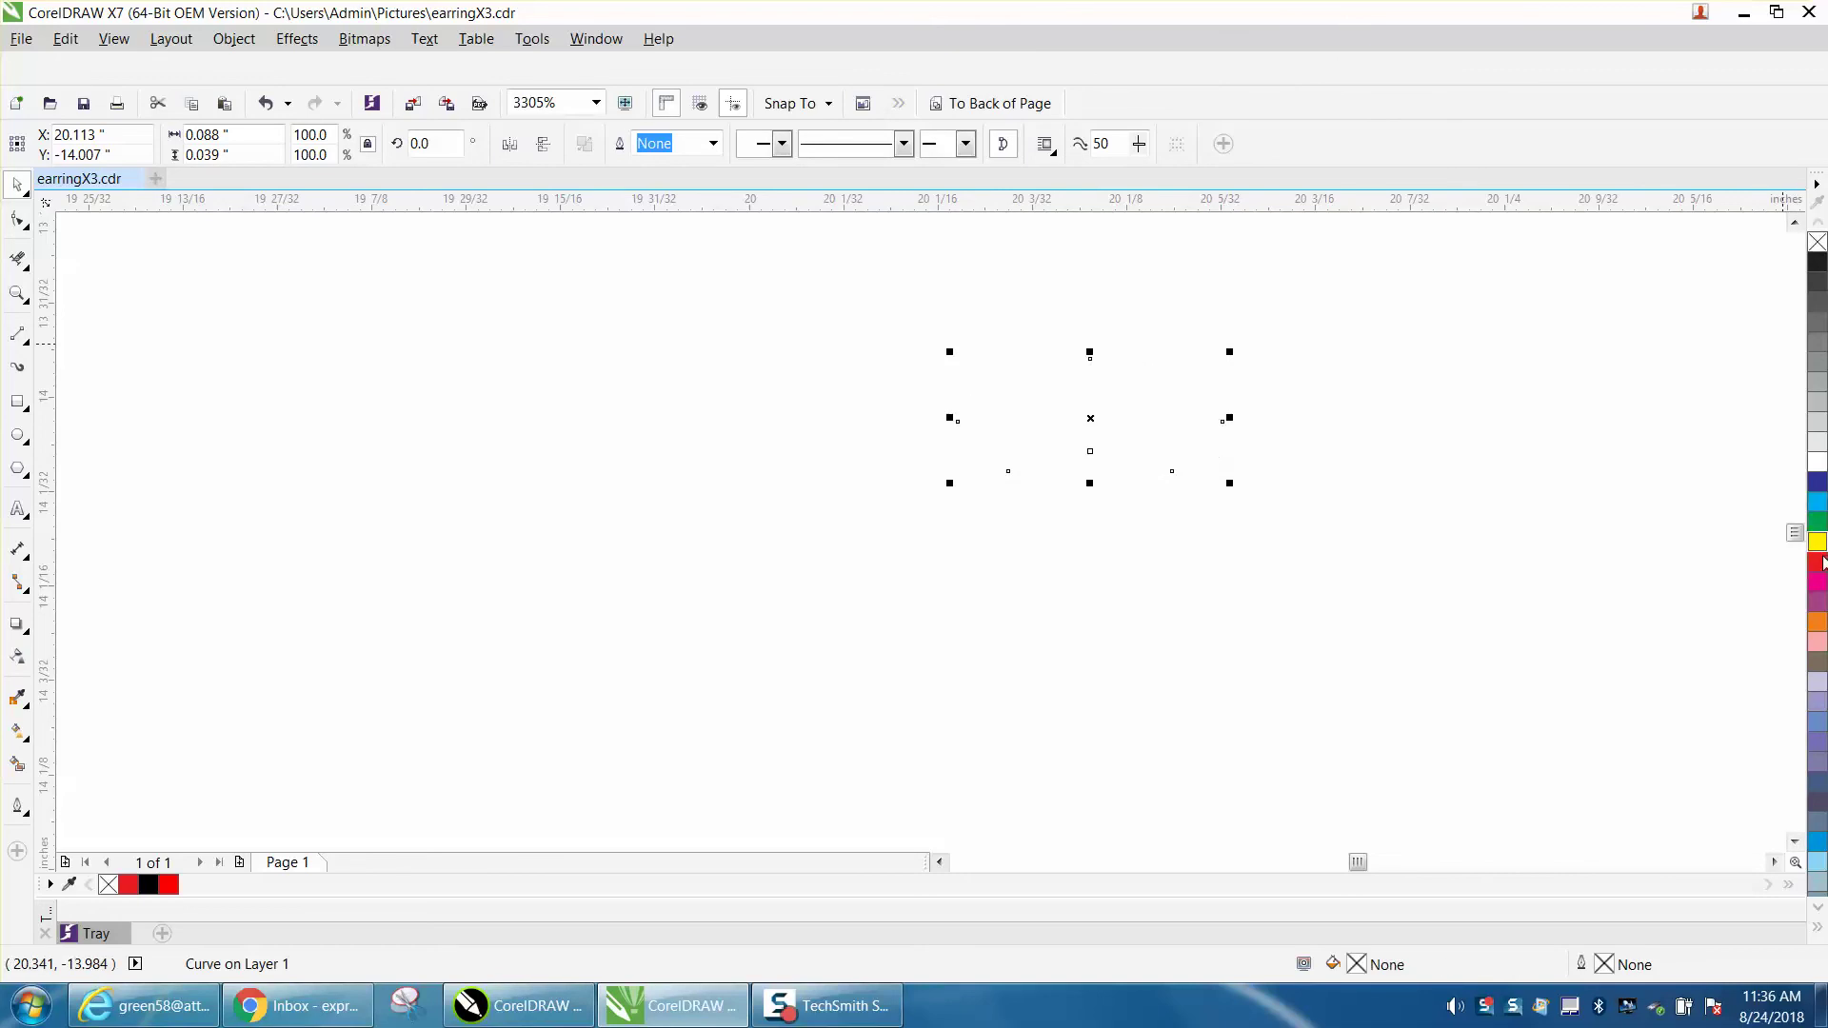
pyautogui.rightClick(1818, 562)
# Step: Centre the earring on the page and zoom in on its lower half
pyautogui.scroll(-5, 1112, 400)
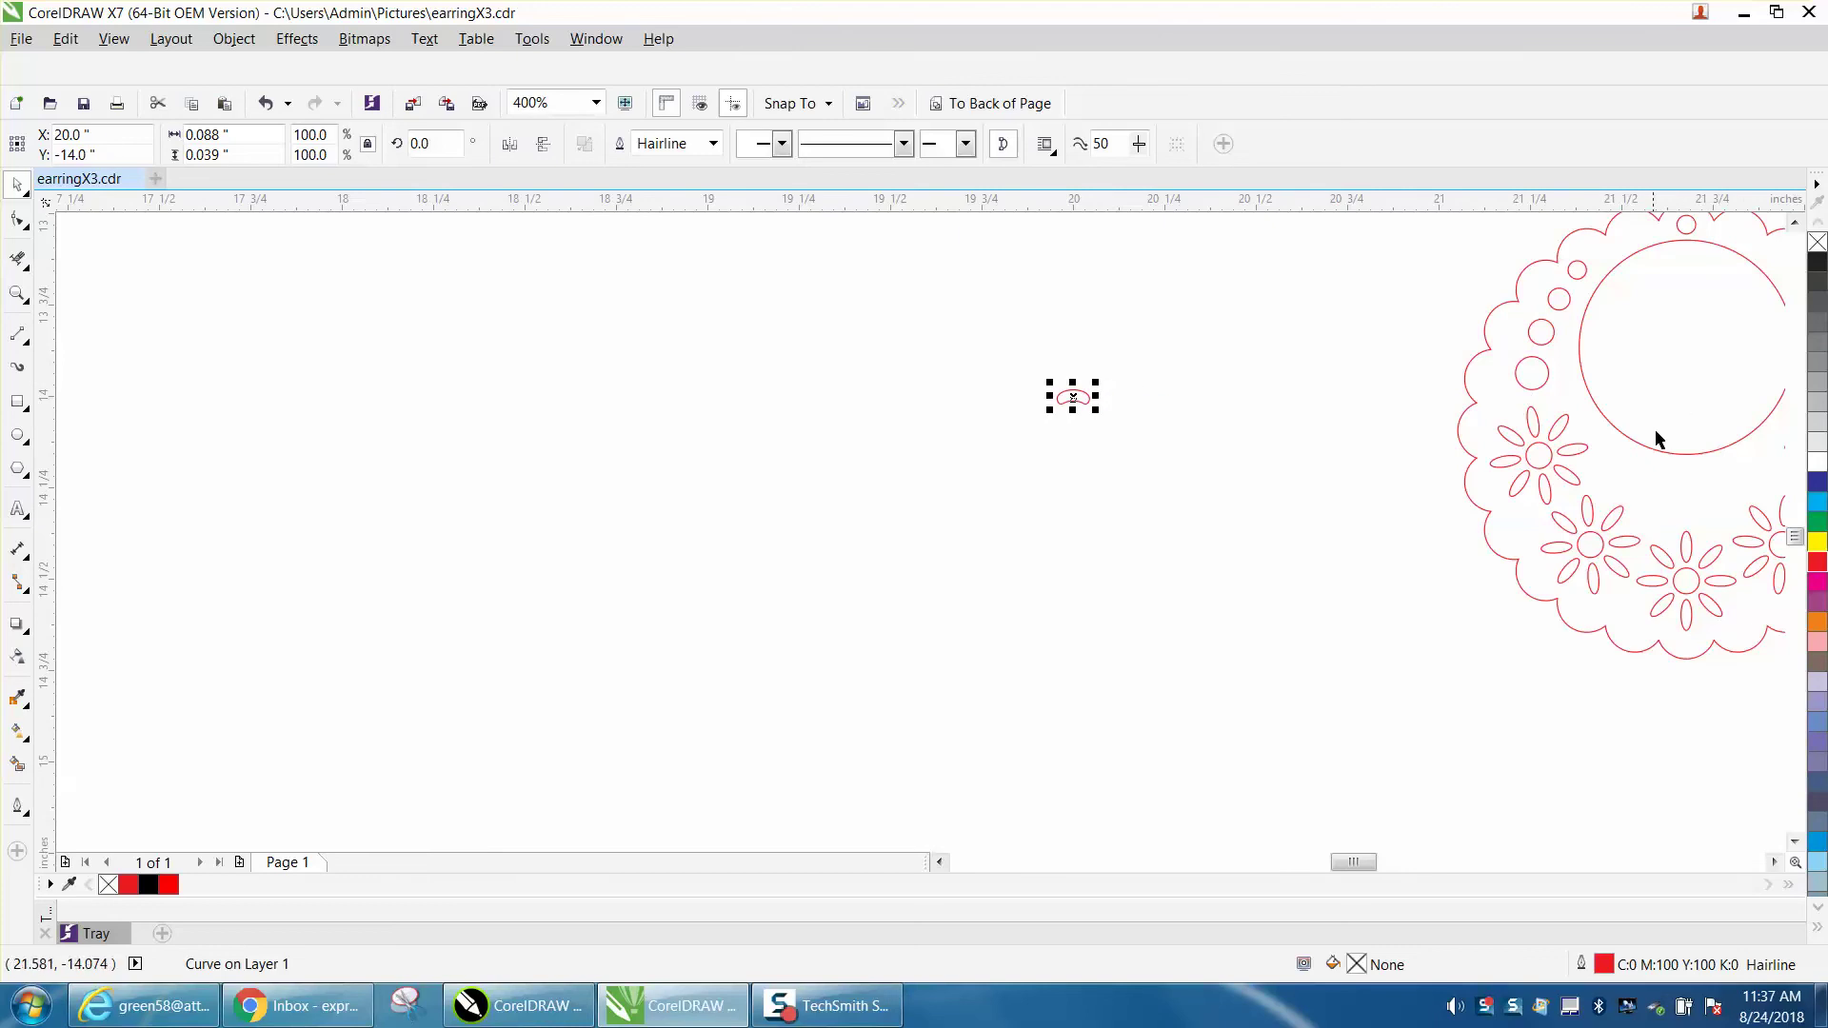
pyautogui.click(1672, 457)
pyautogui.press('p')
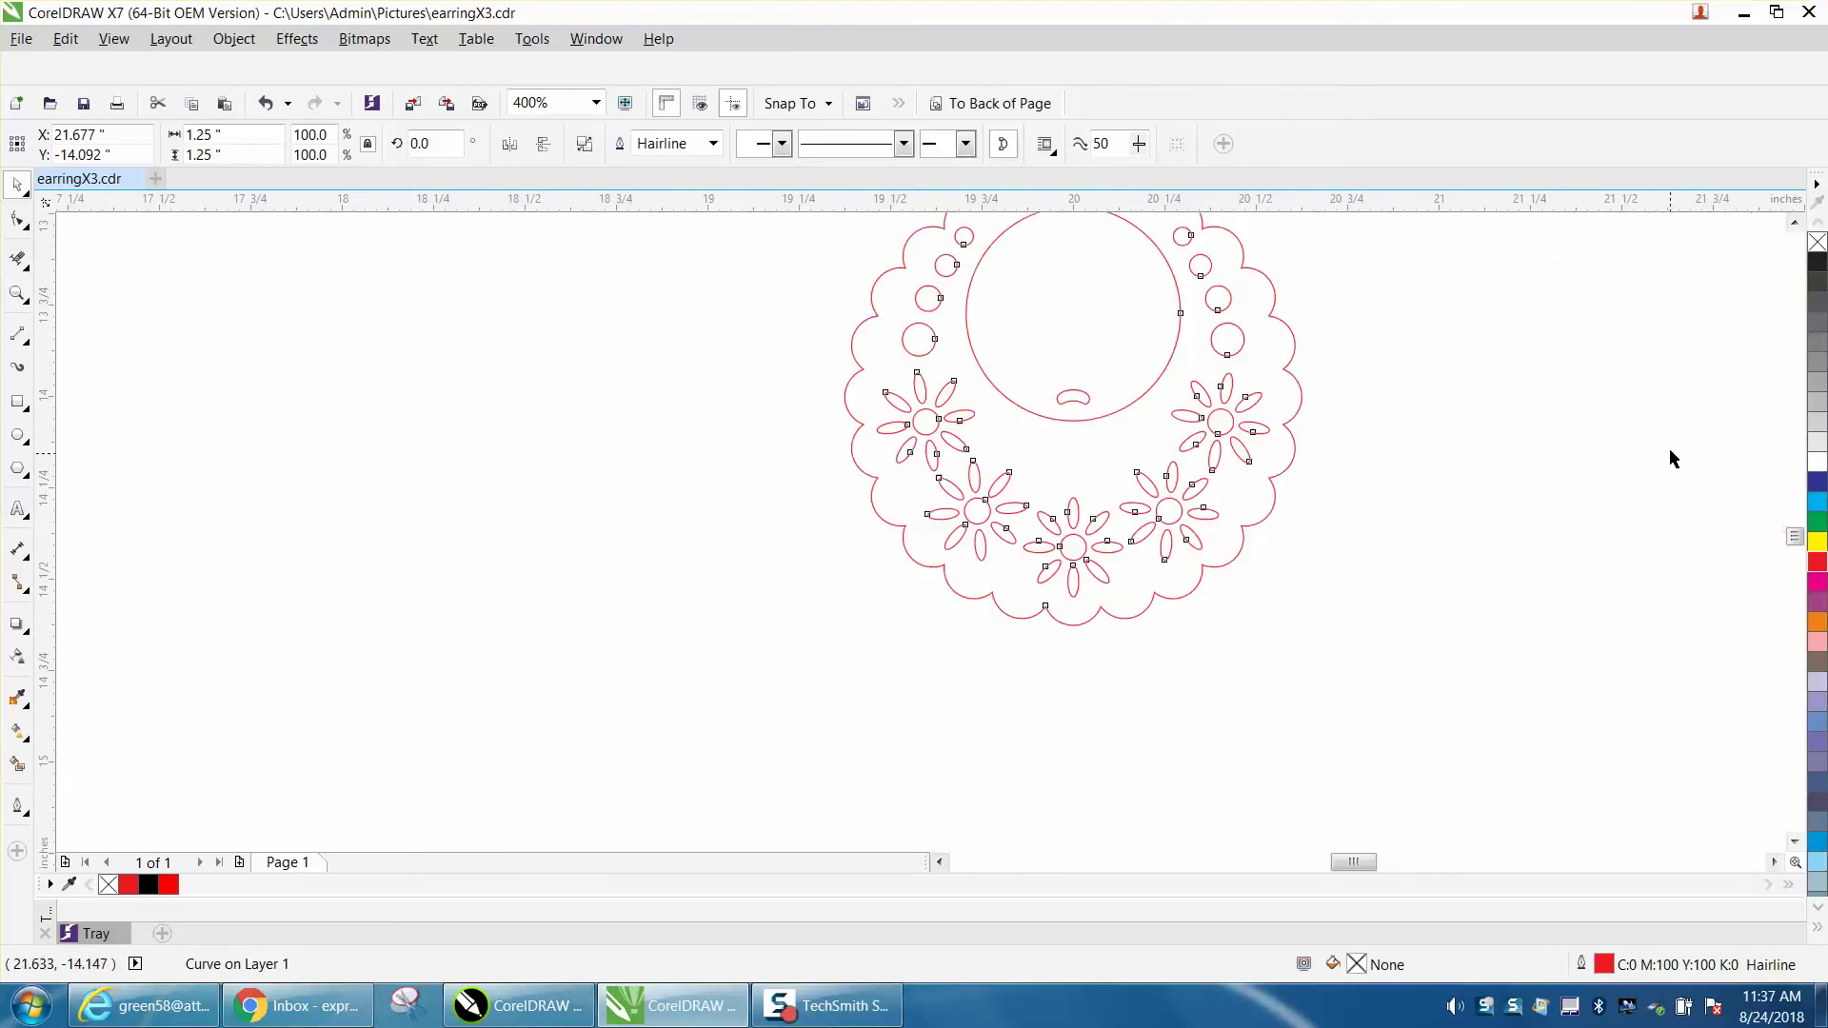
pyautogui.click(17, 293)
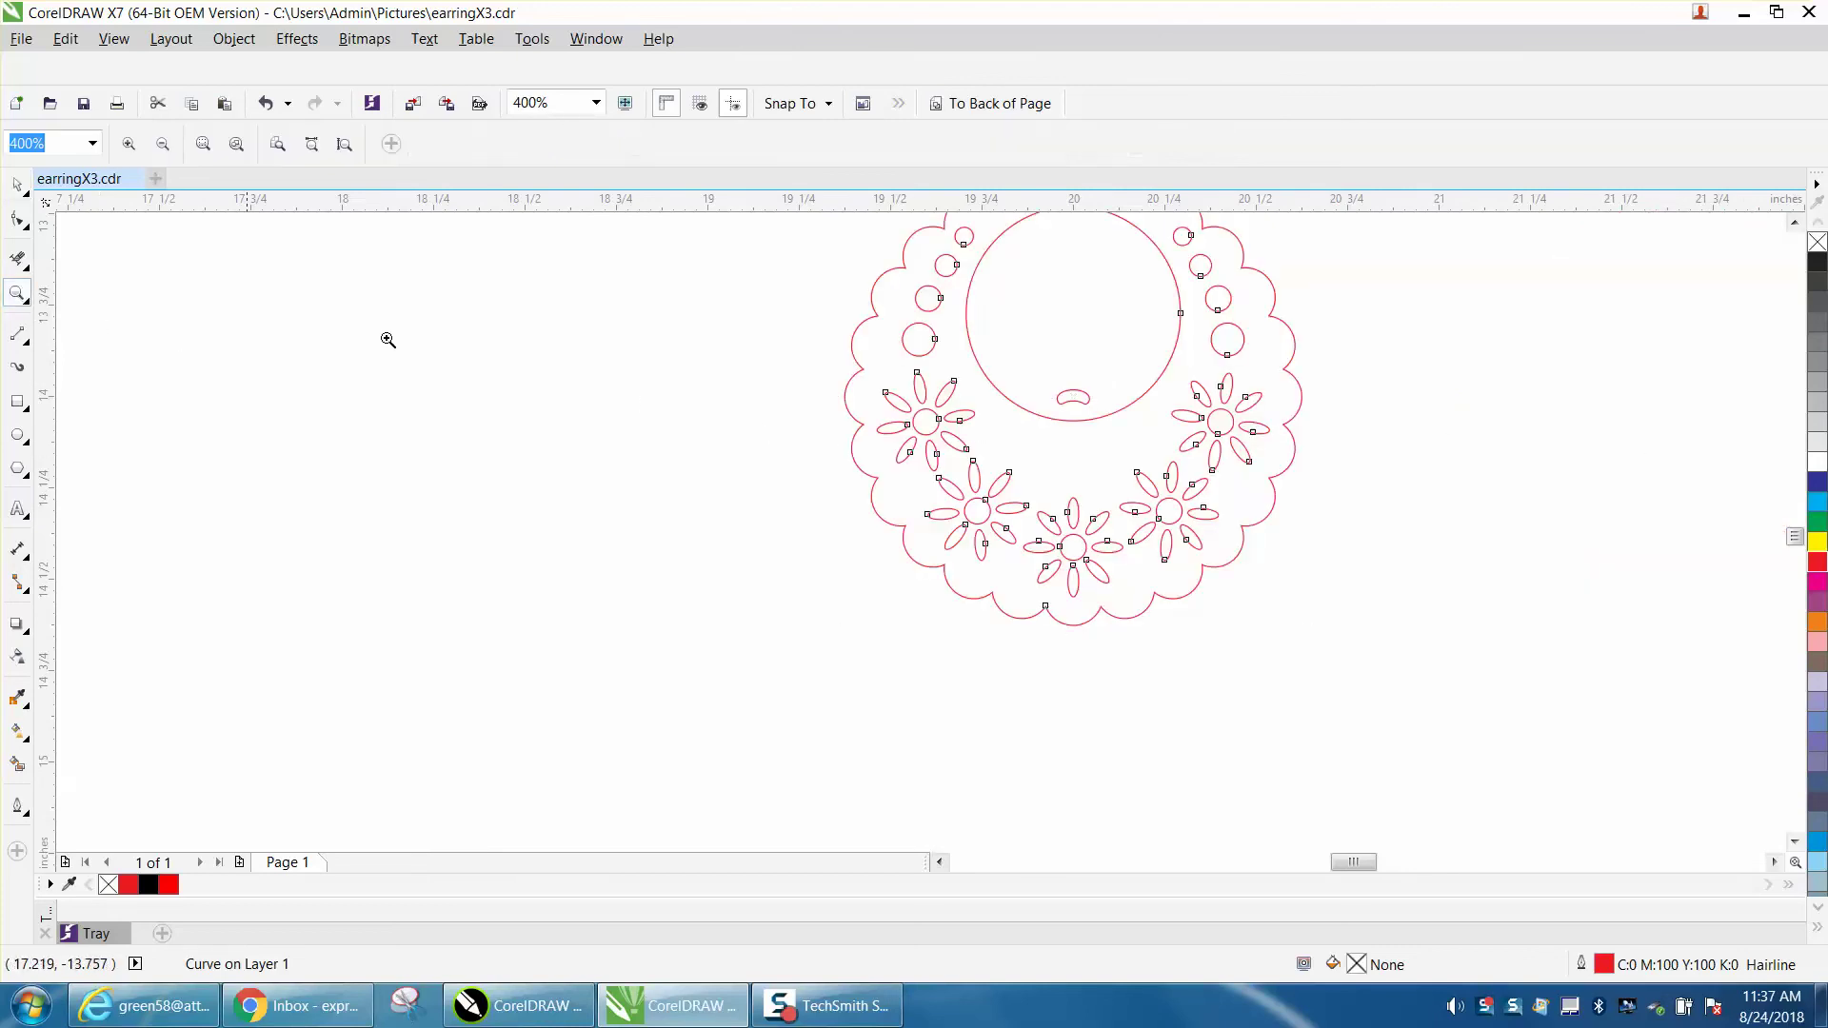
pyautogui.moveTo(842, 359); pyautogui.dragTo(1424, 619)
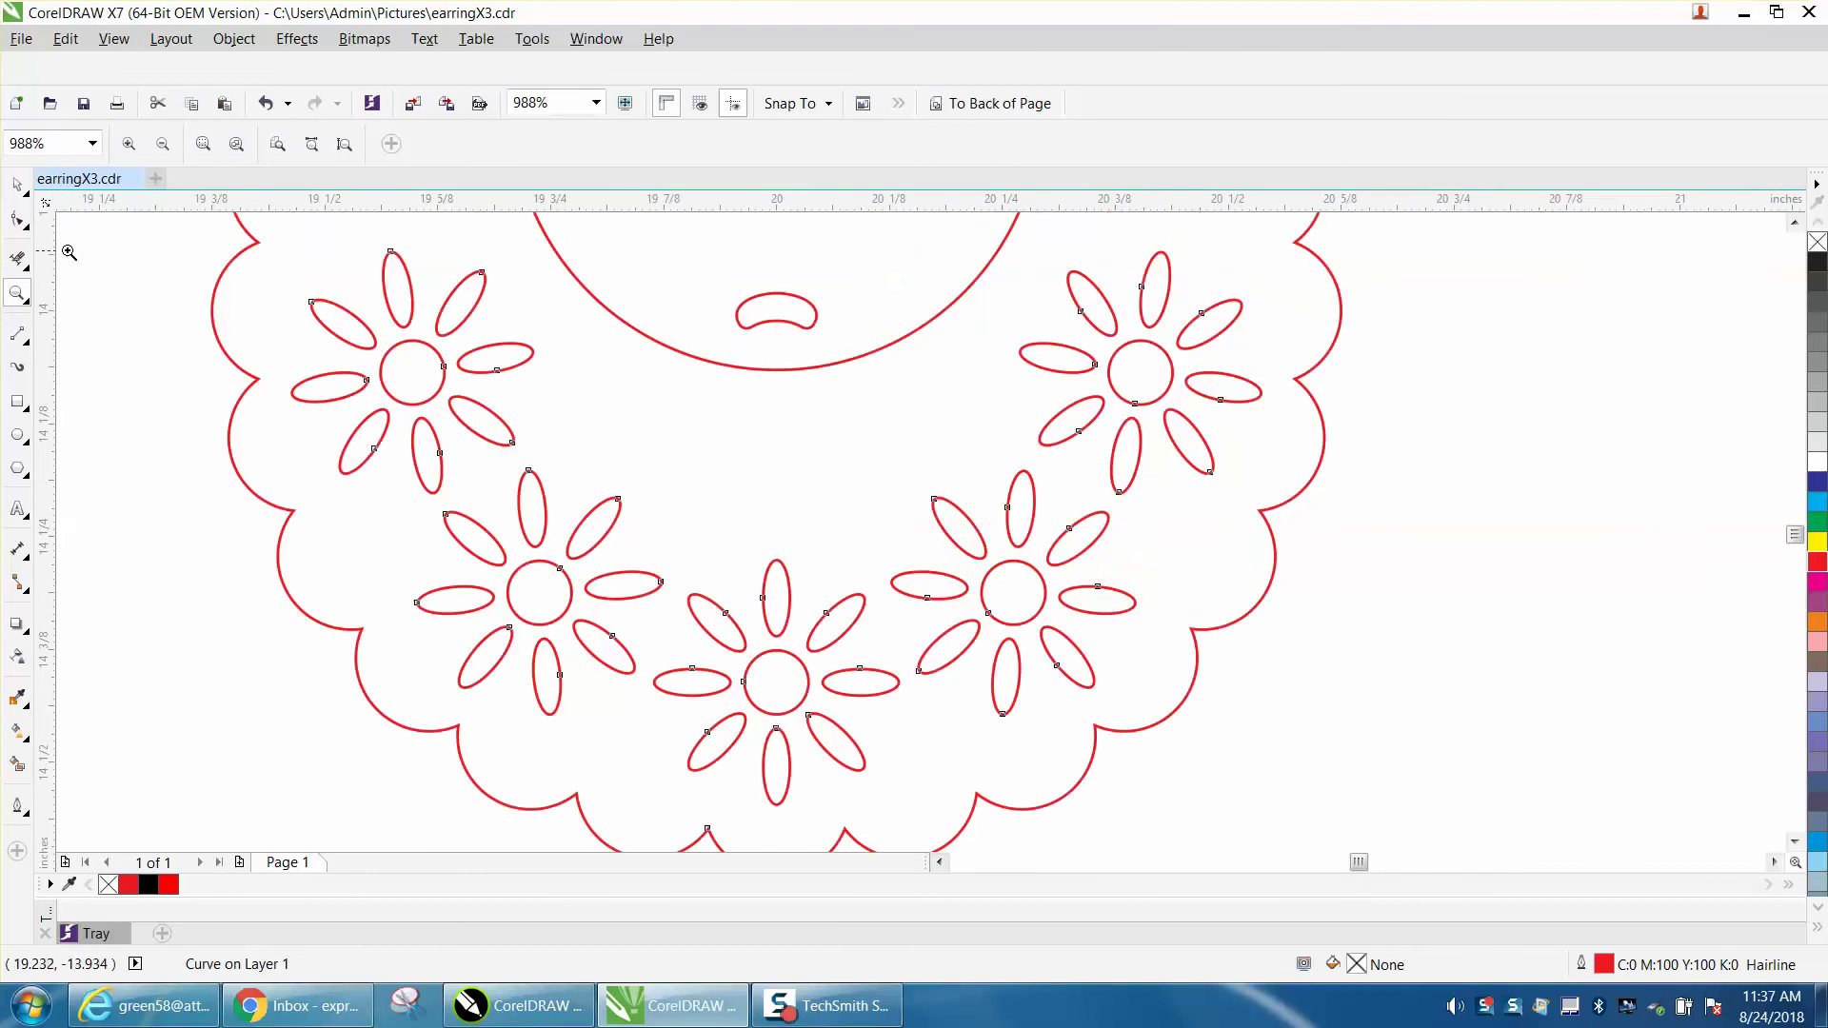
pyautogui.click(17, 184)
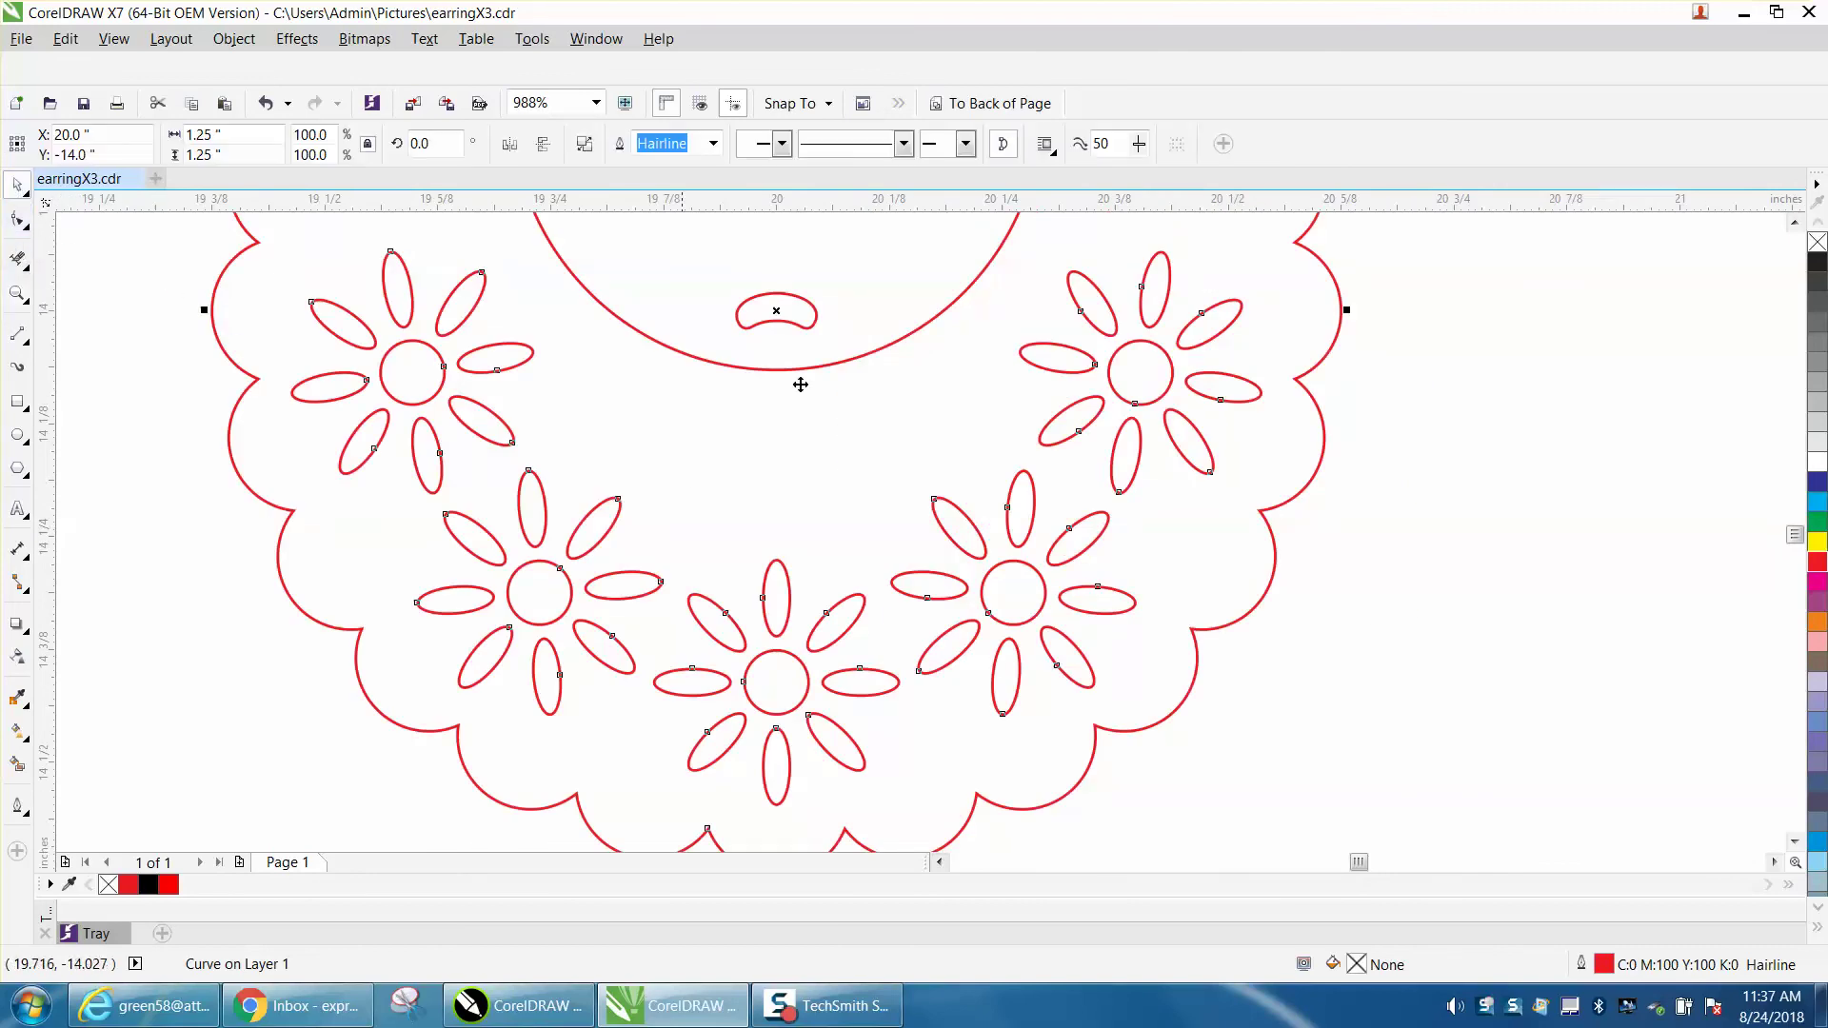
pyautogui.click(1448, 443)
# Step: Move the bean inside the earring beside the left flower and tilt it
pyautogui.click(789, 321)
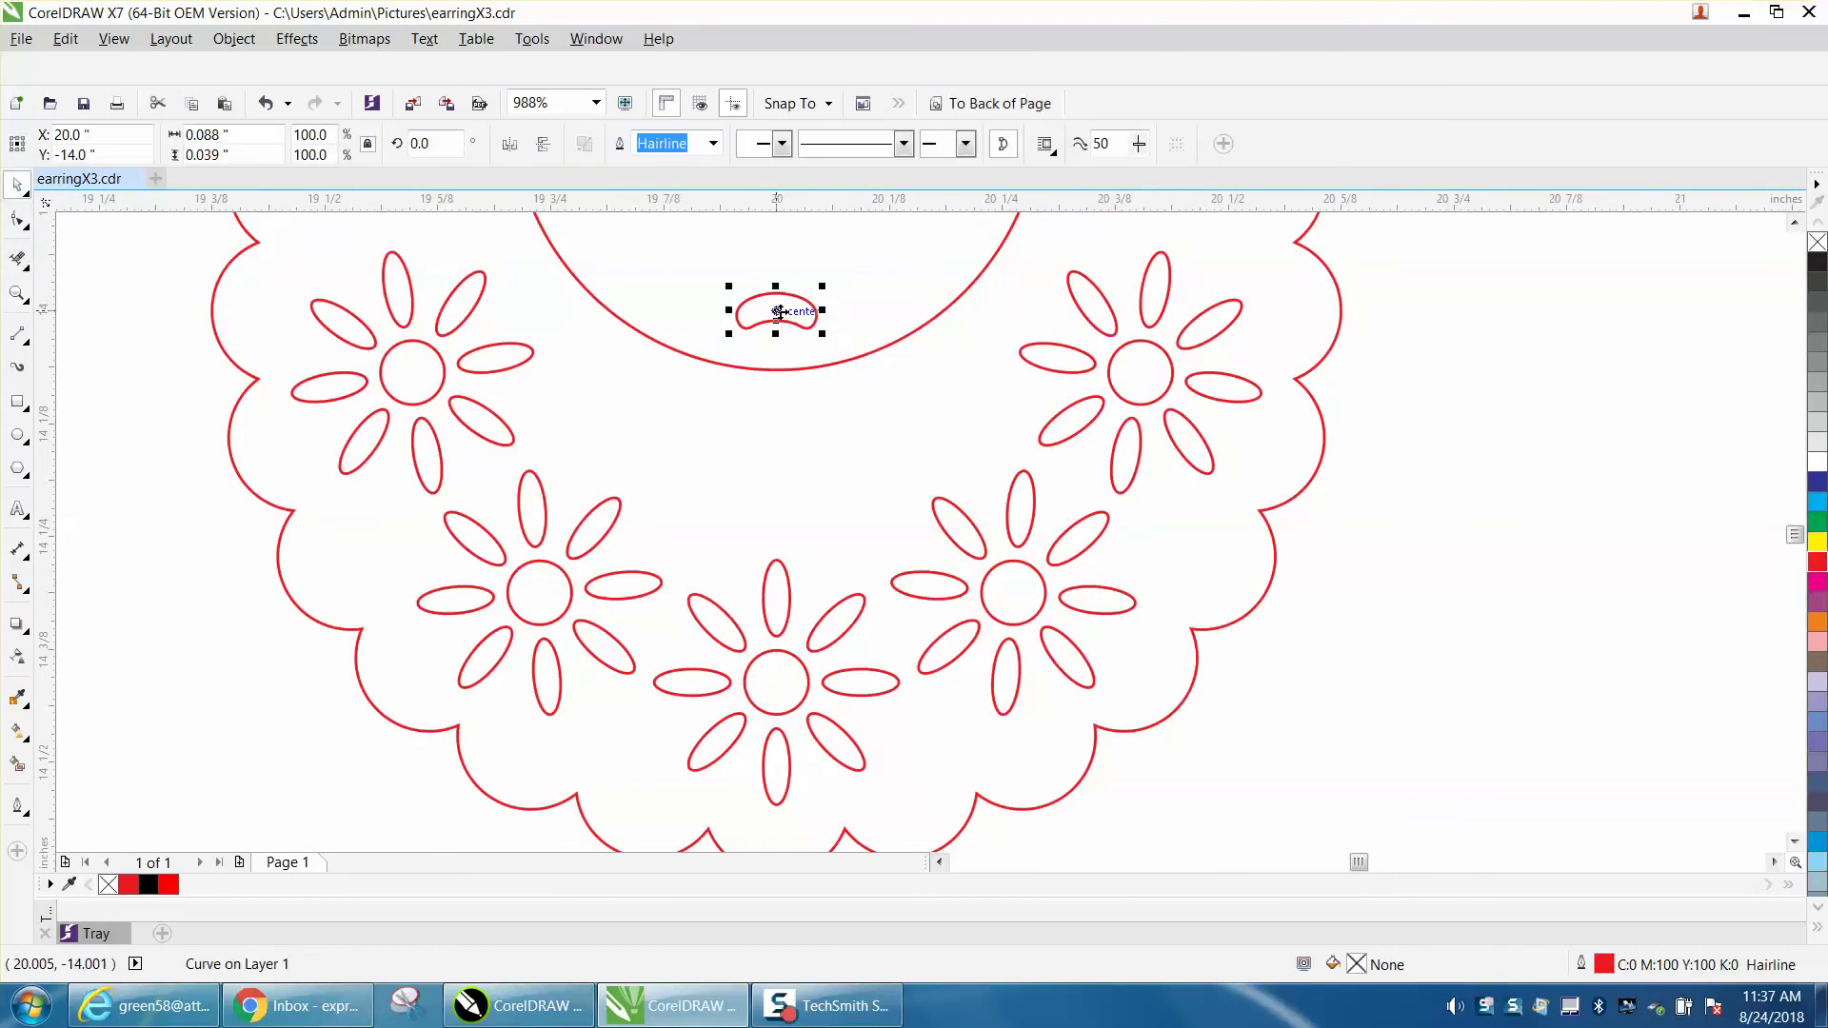
pyautogui.moveTo(779, 311); pyautogui.dragTo(605, 440)
pyautogui.click(600, 403)
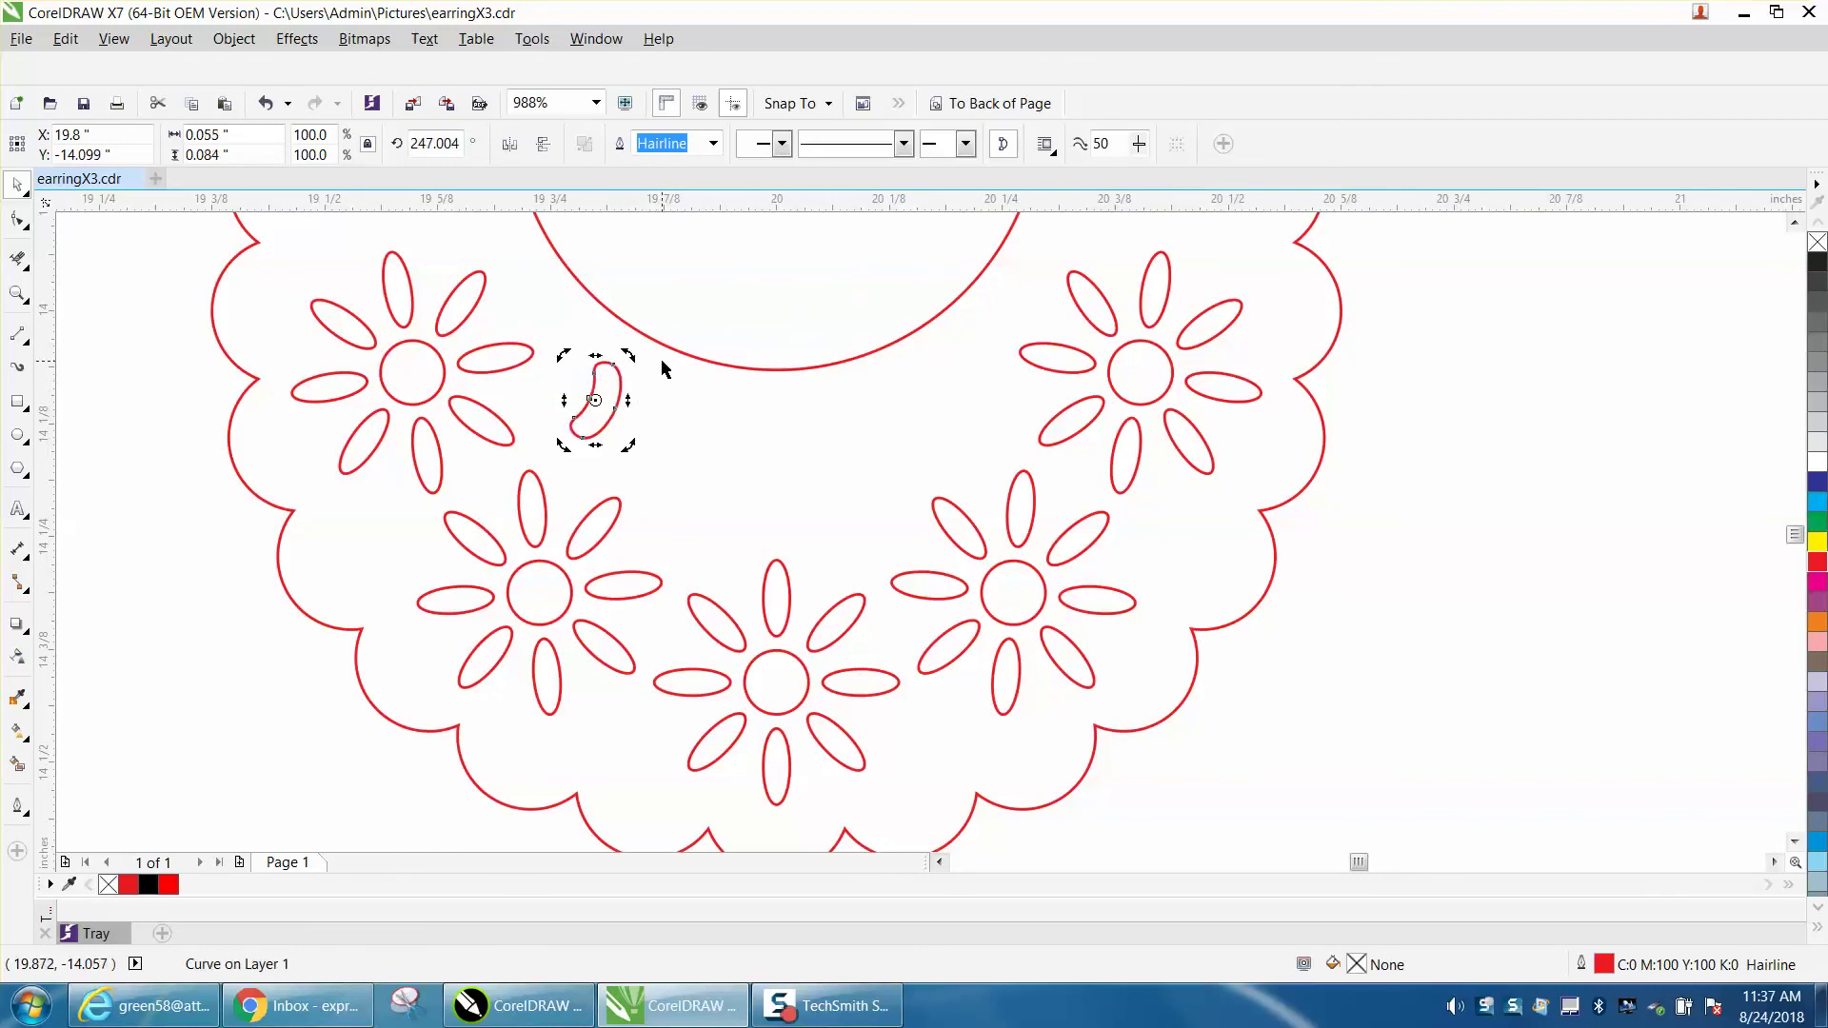
pyautogui.click(600, 401)
pyautogui.moveTo(600, 401); pyautogui.dragTo(684, 320)
pyautogui.click(573, 391)
pyautogui.click(684, 320)
pyautogui.click(603, 385)
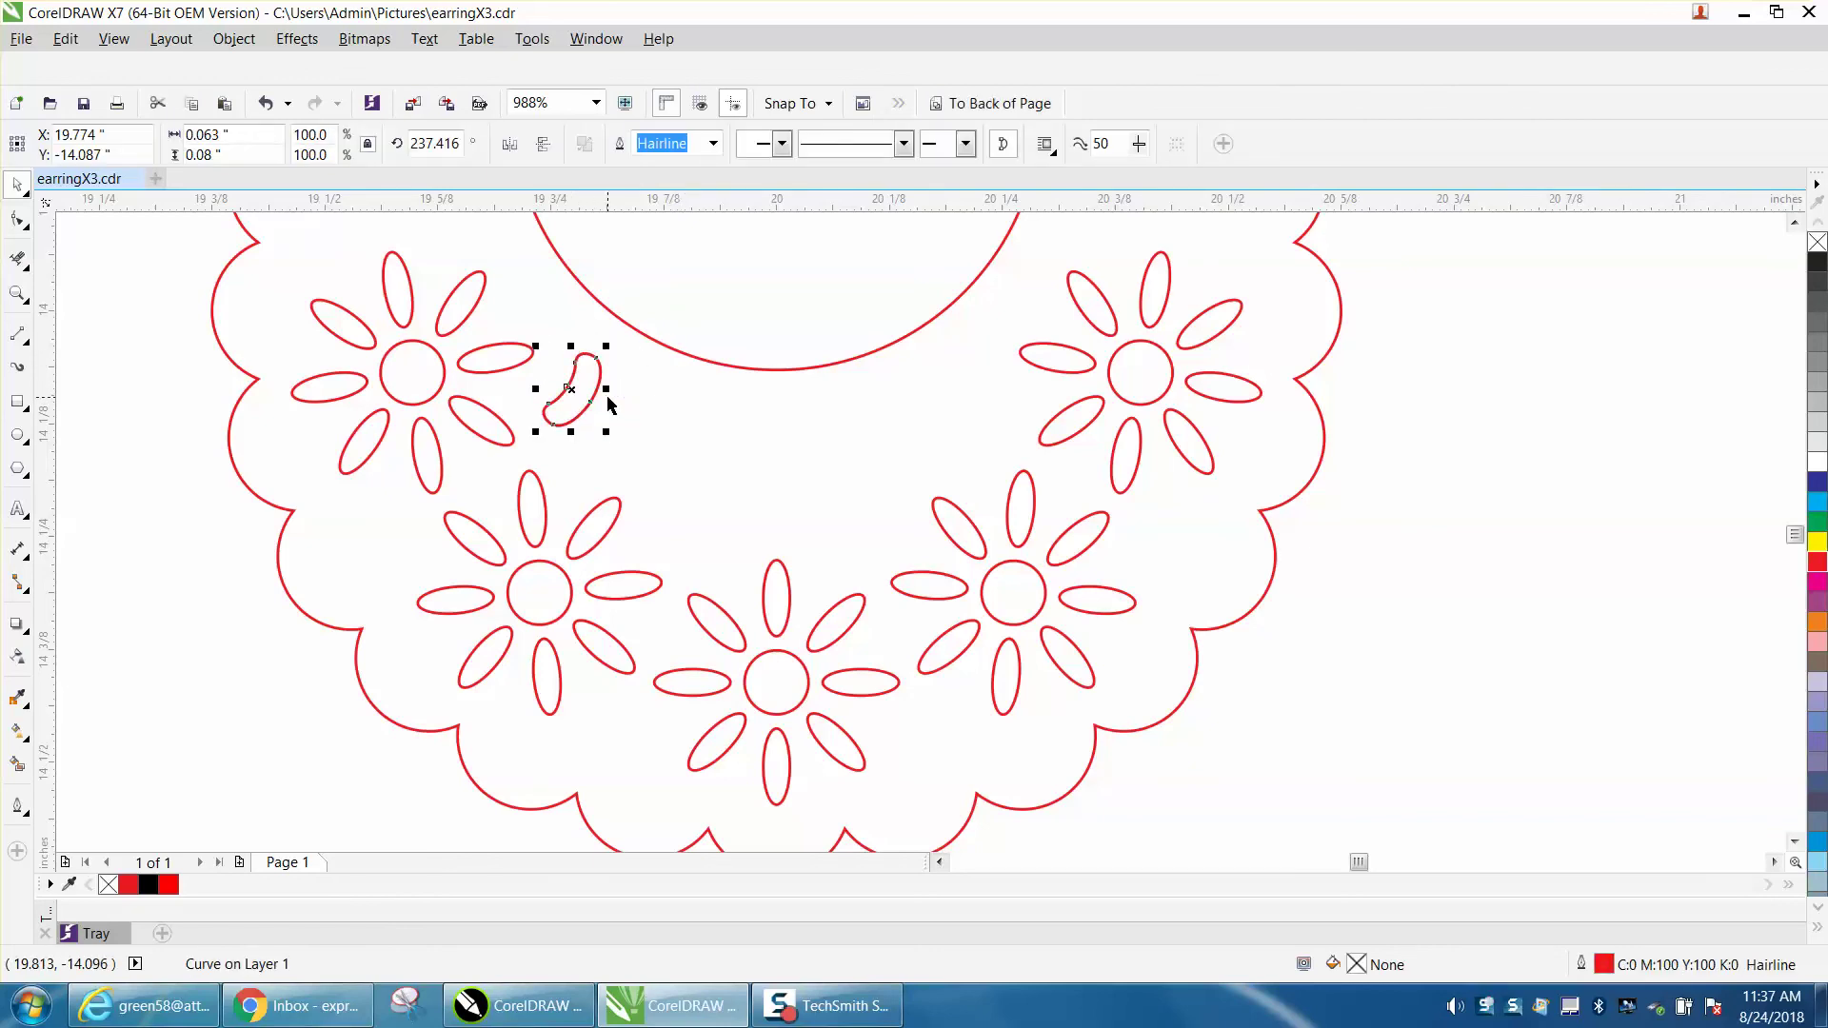
# Step: Drop a copy of the bean down and right, dismissing the Find Wizard
pyautogui.moveTo(579, 391); pyautogui.dragTo(613, 417)
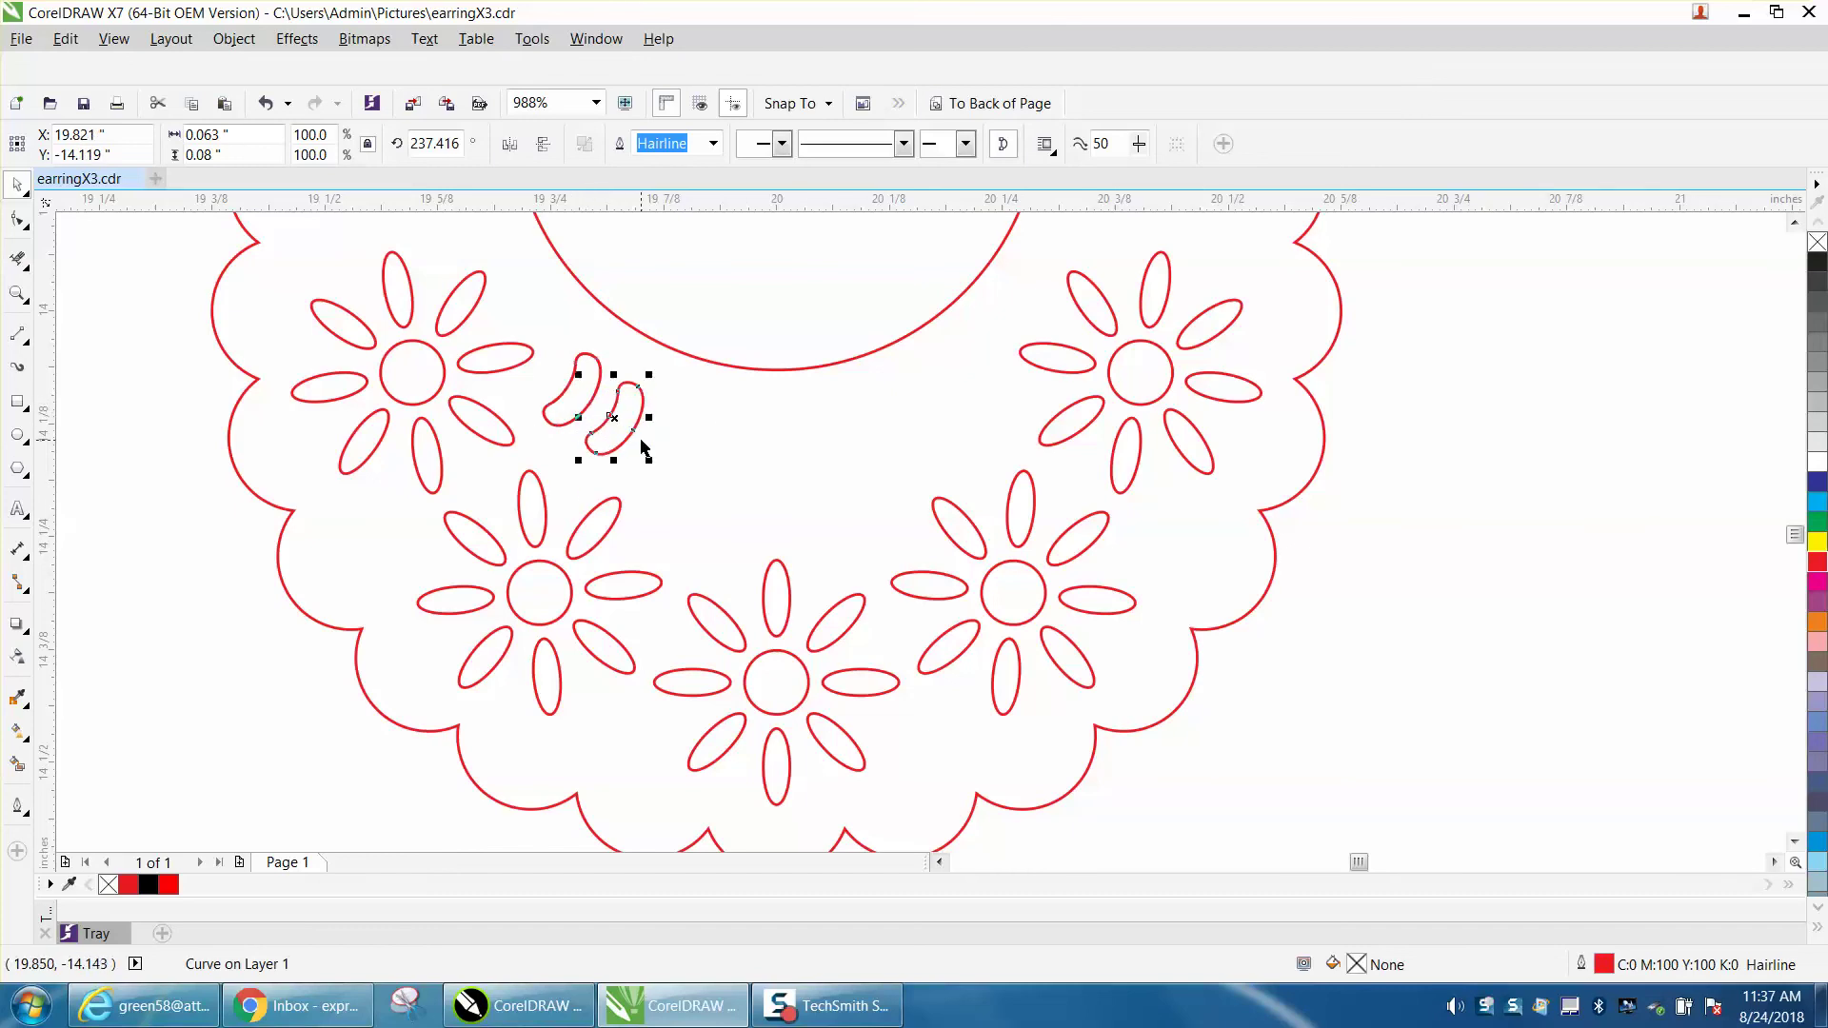
pyautogui.hotkey('ctrl', 'f')
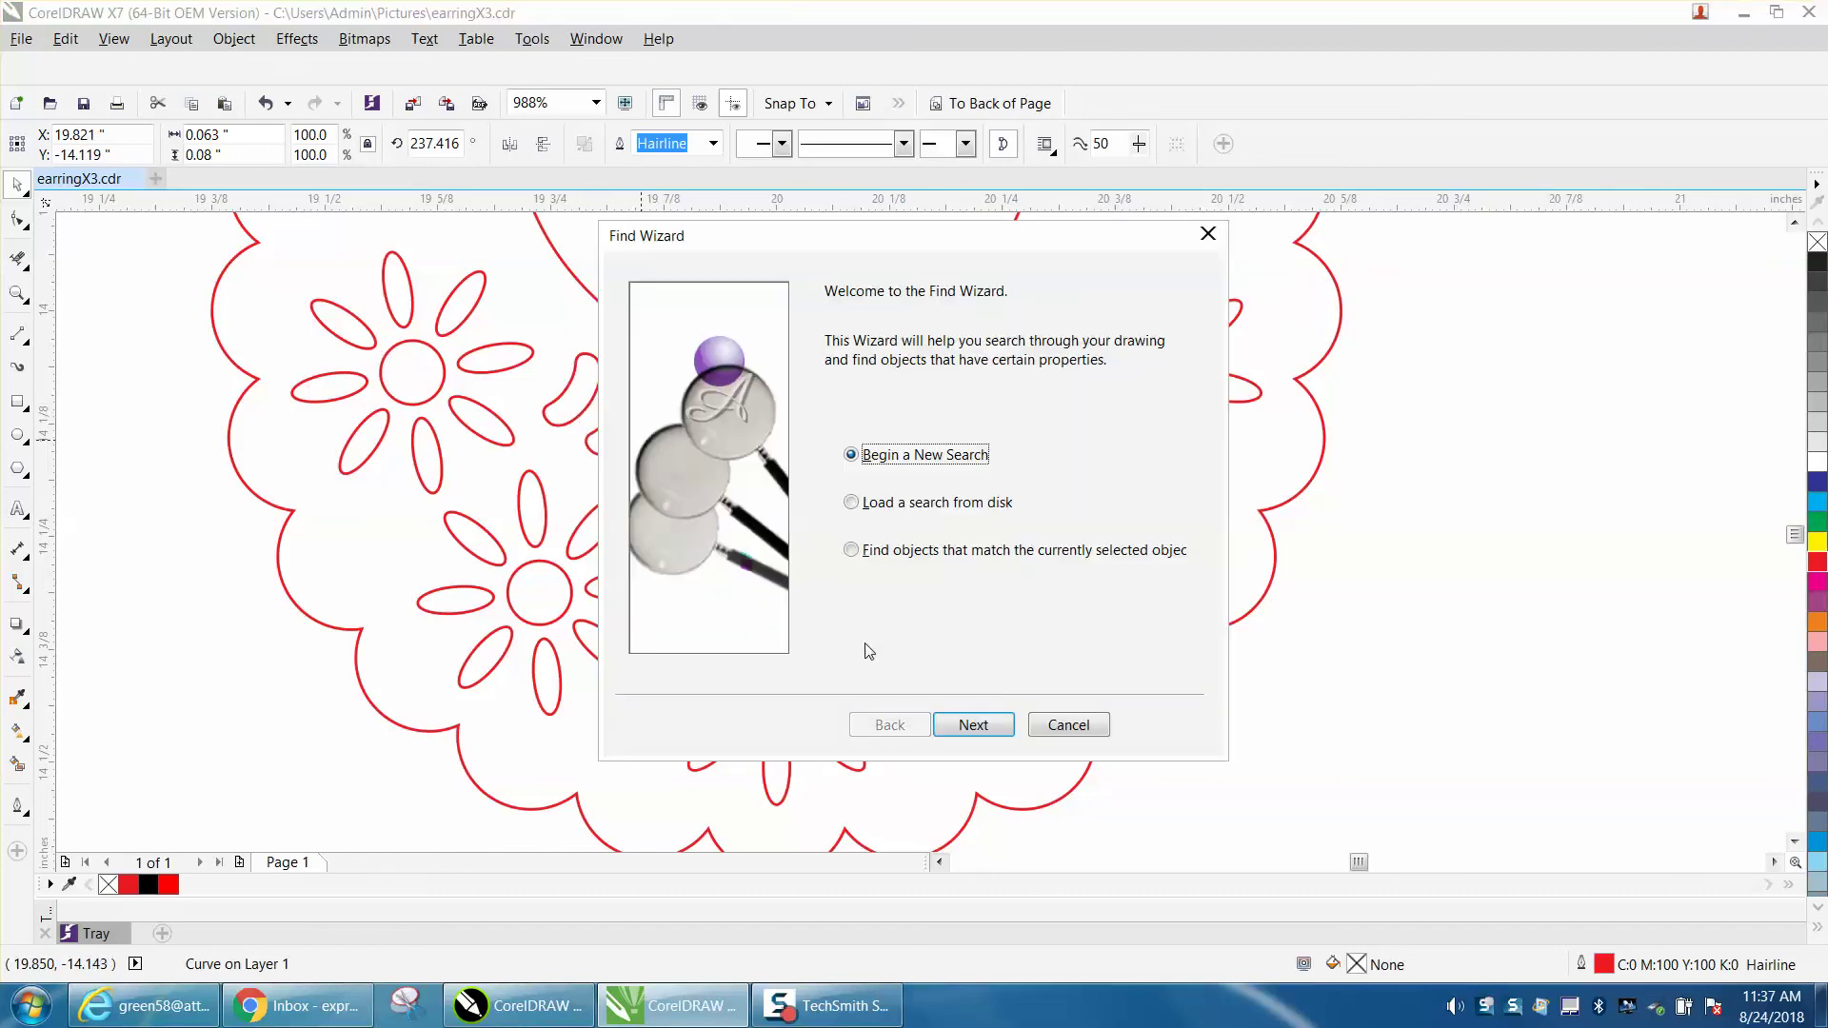
pyautogui.click(1088, 731)
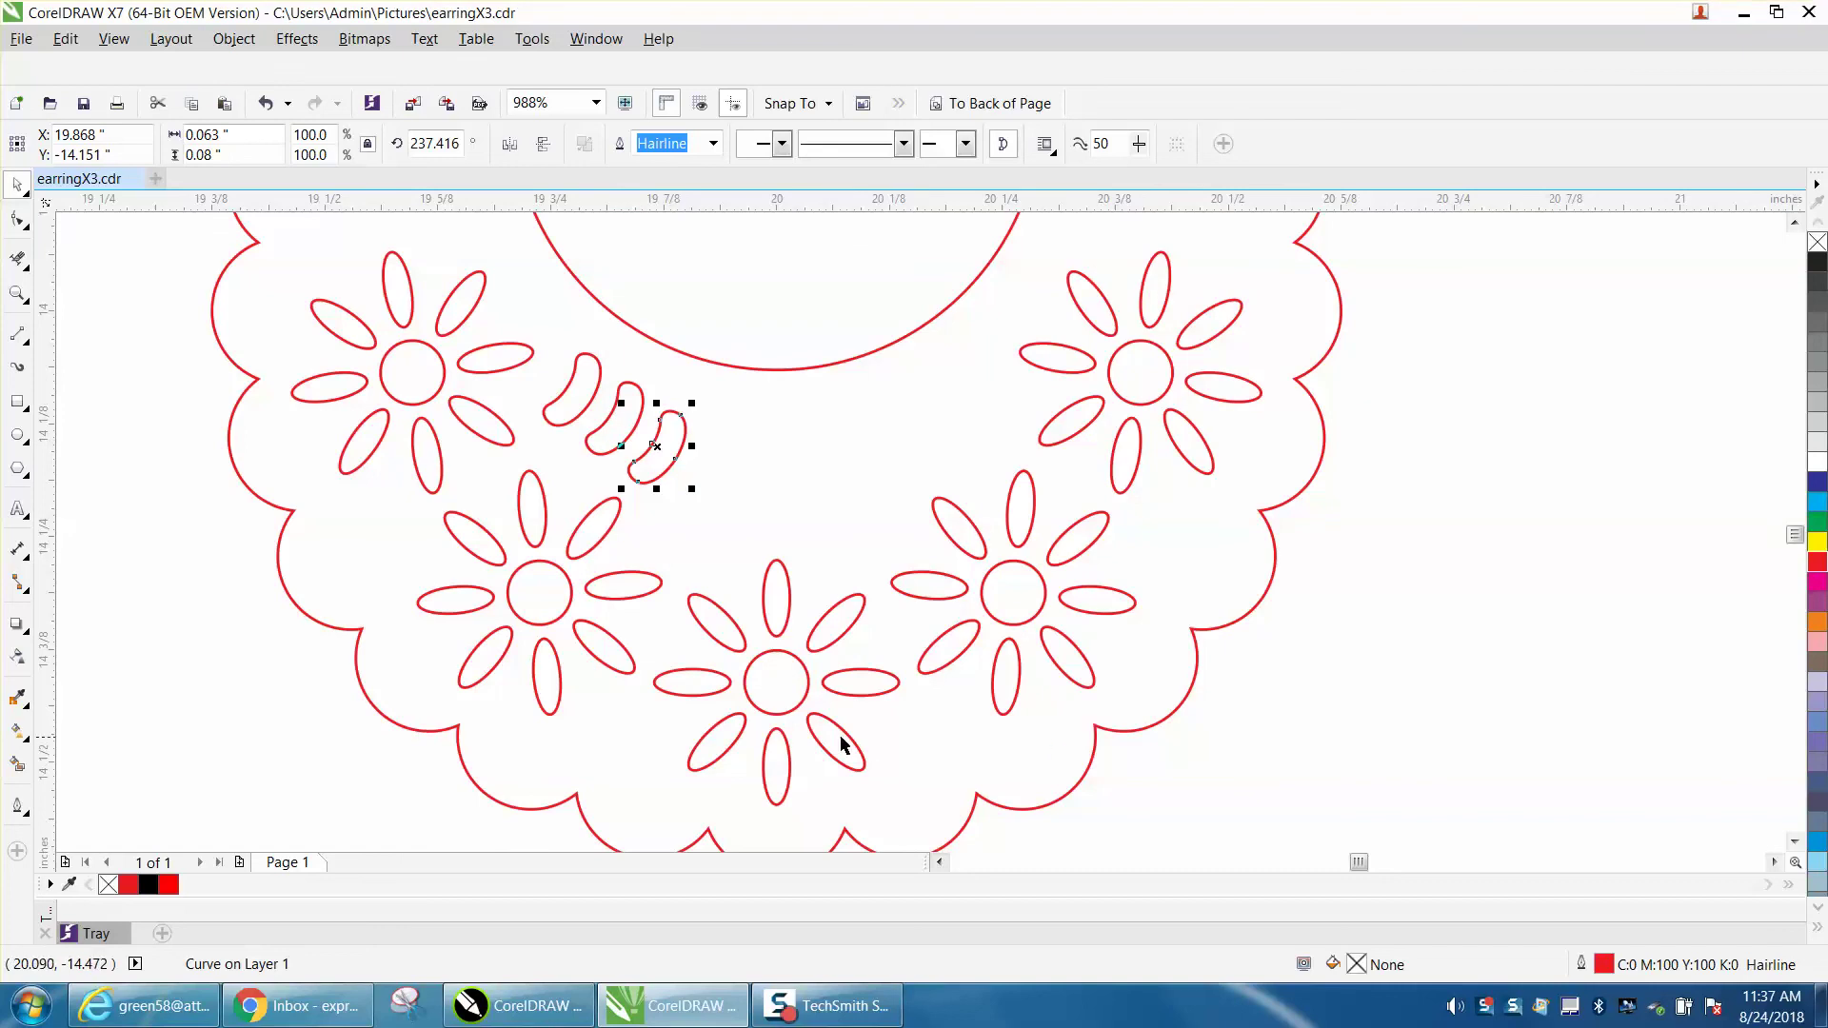
pyautogui.click(1225, 758)
# Step: Draw a tall vertical 2-point line and centre it on the earring
pyautogui.scroll(-2, 581, 514)
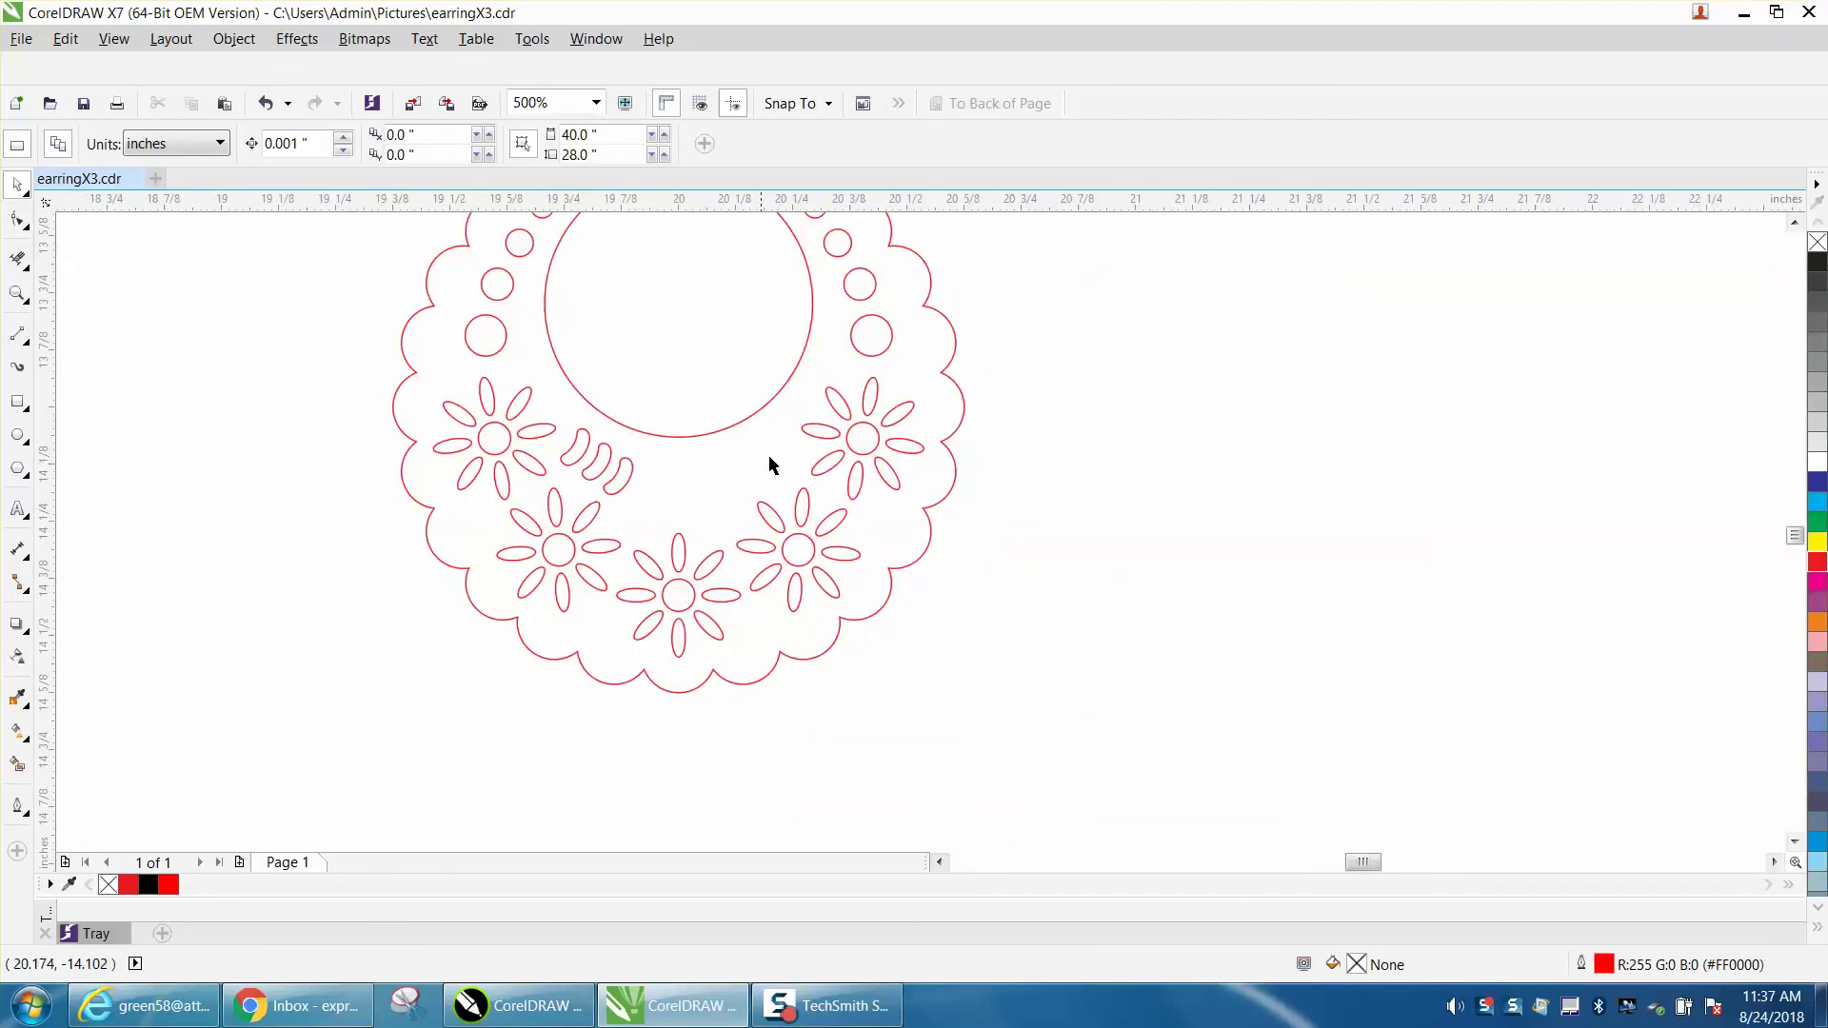
pyautogui.scroll(-2, 914, 467)
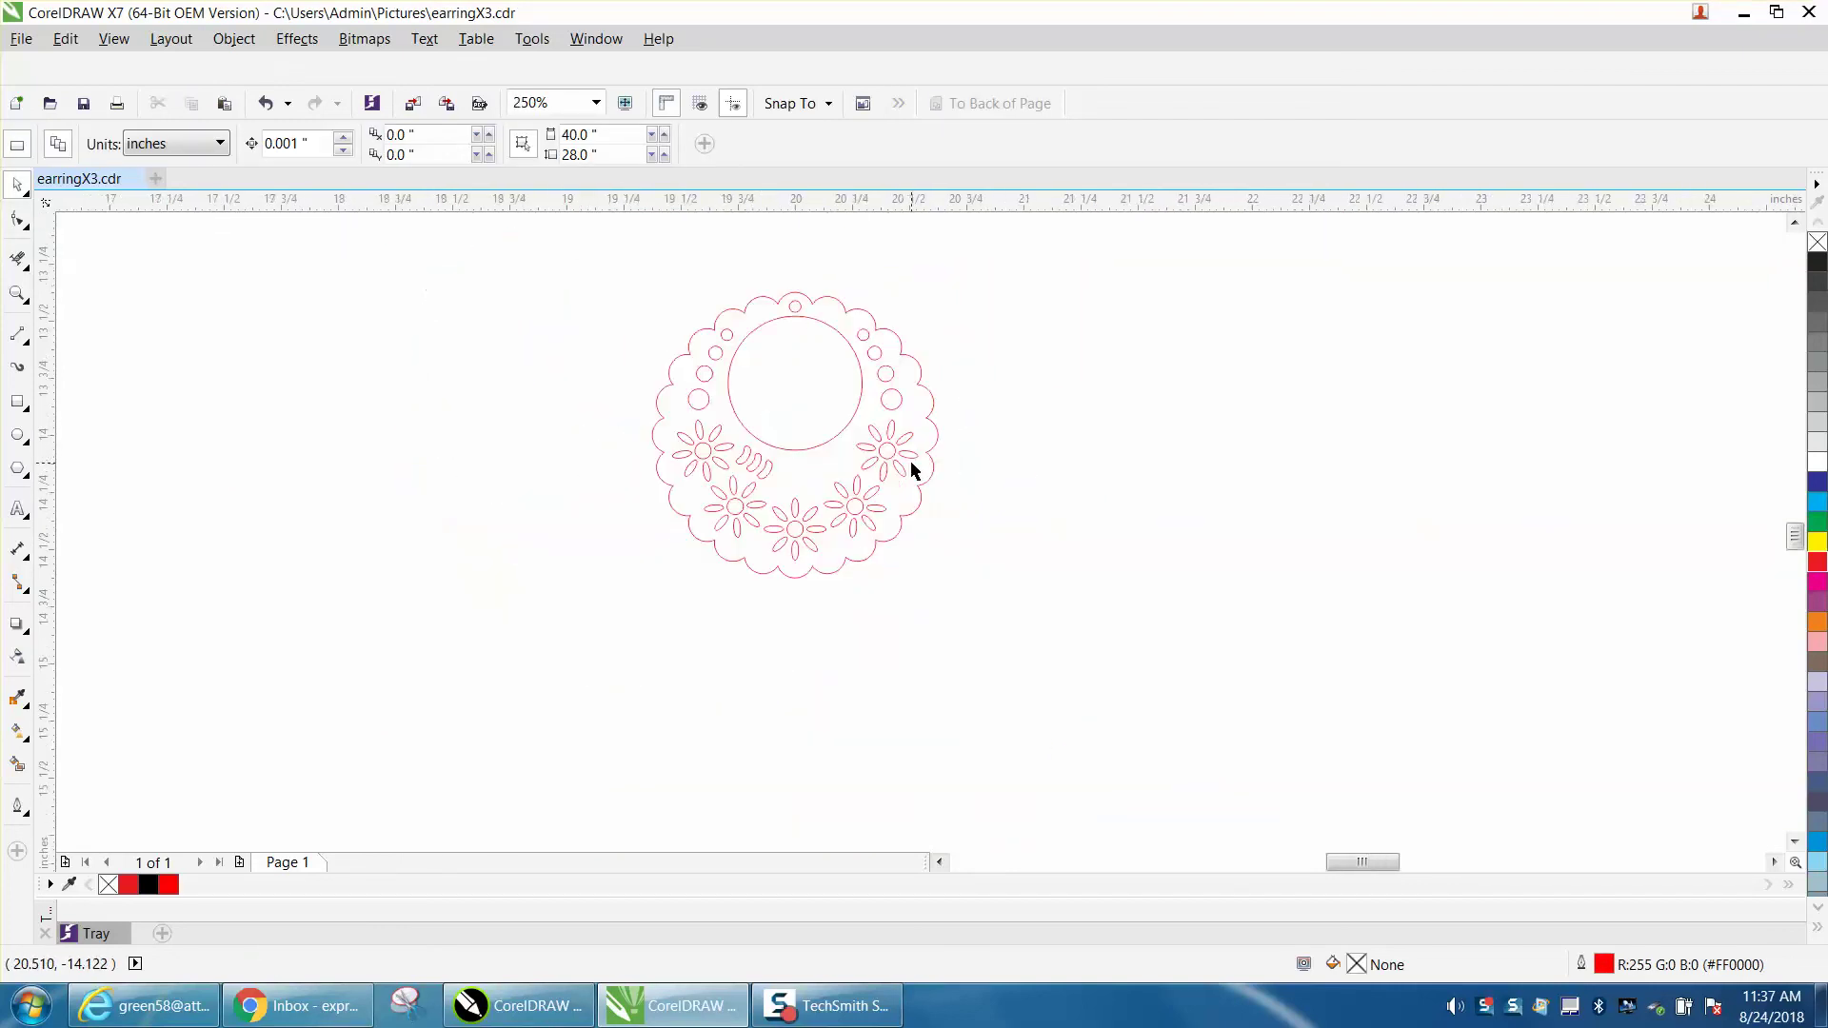
pyautogui.click(20, 334)
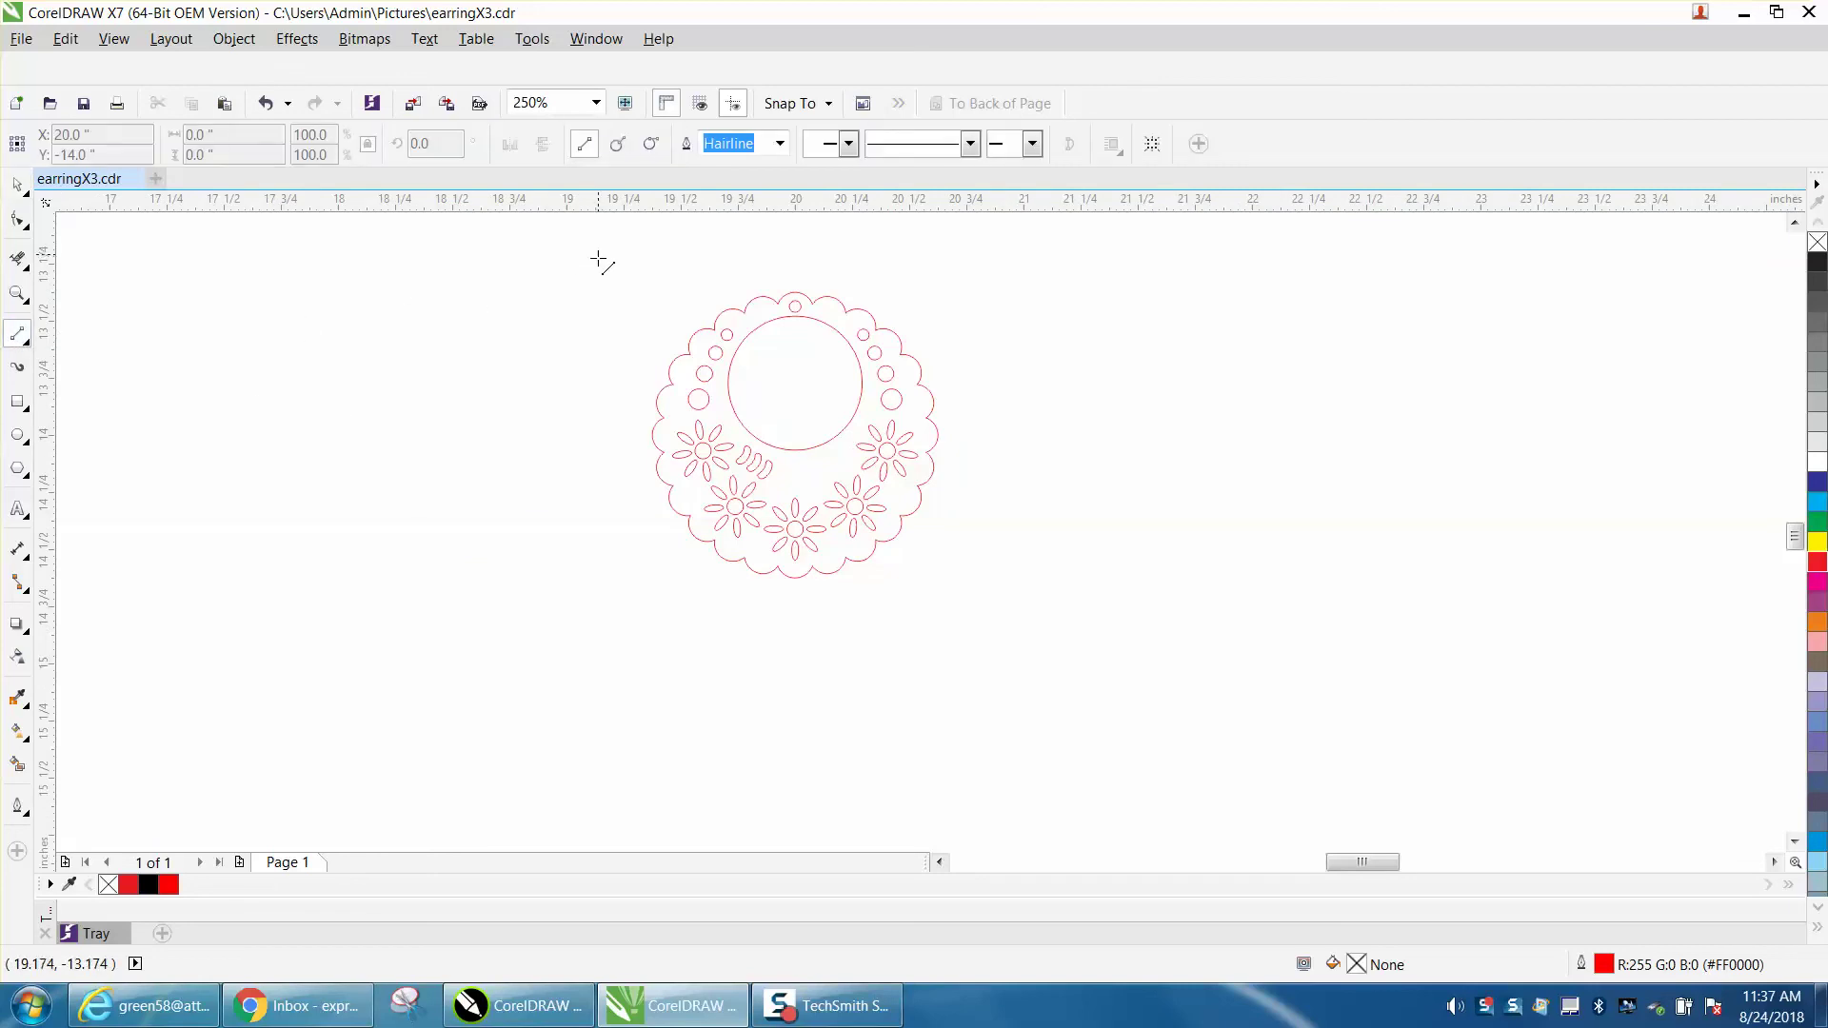
pyautogui.moveTo(606, 243); pyautogui.dragTo(607, 620)
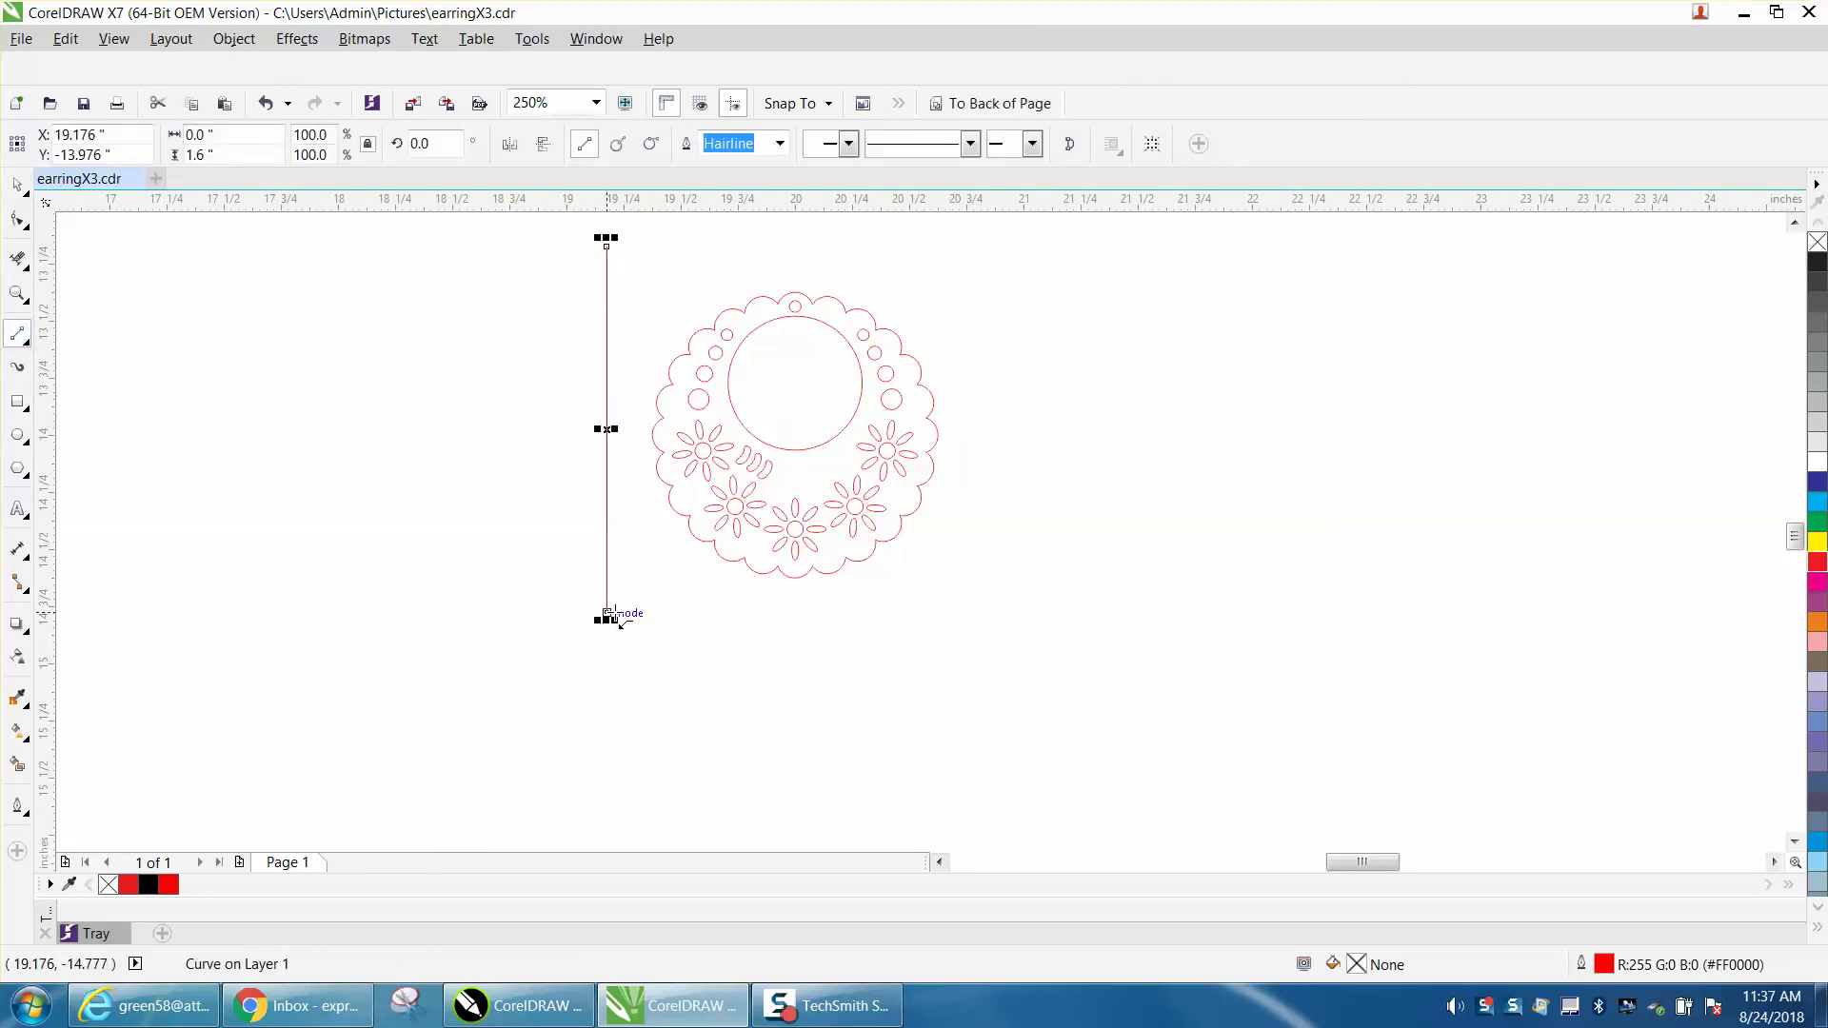
pyautogui.press('p')
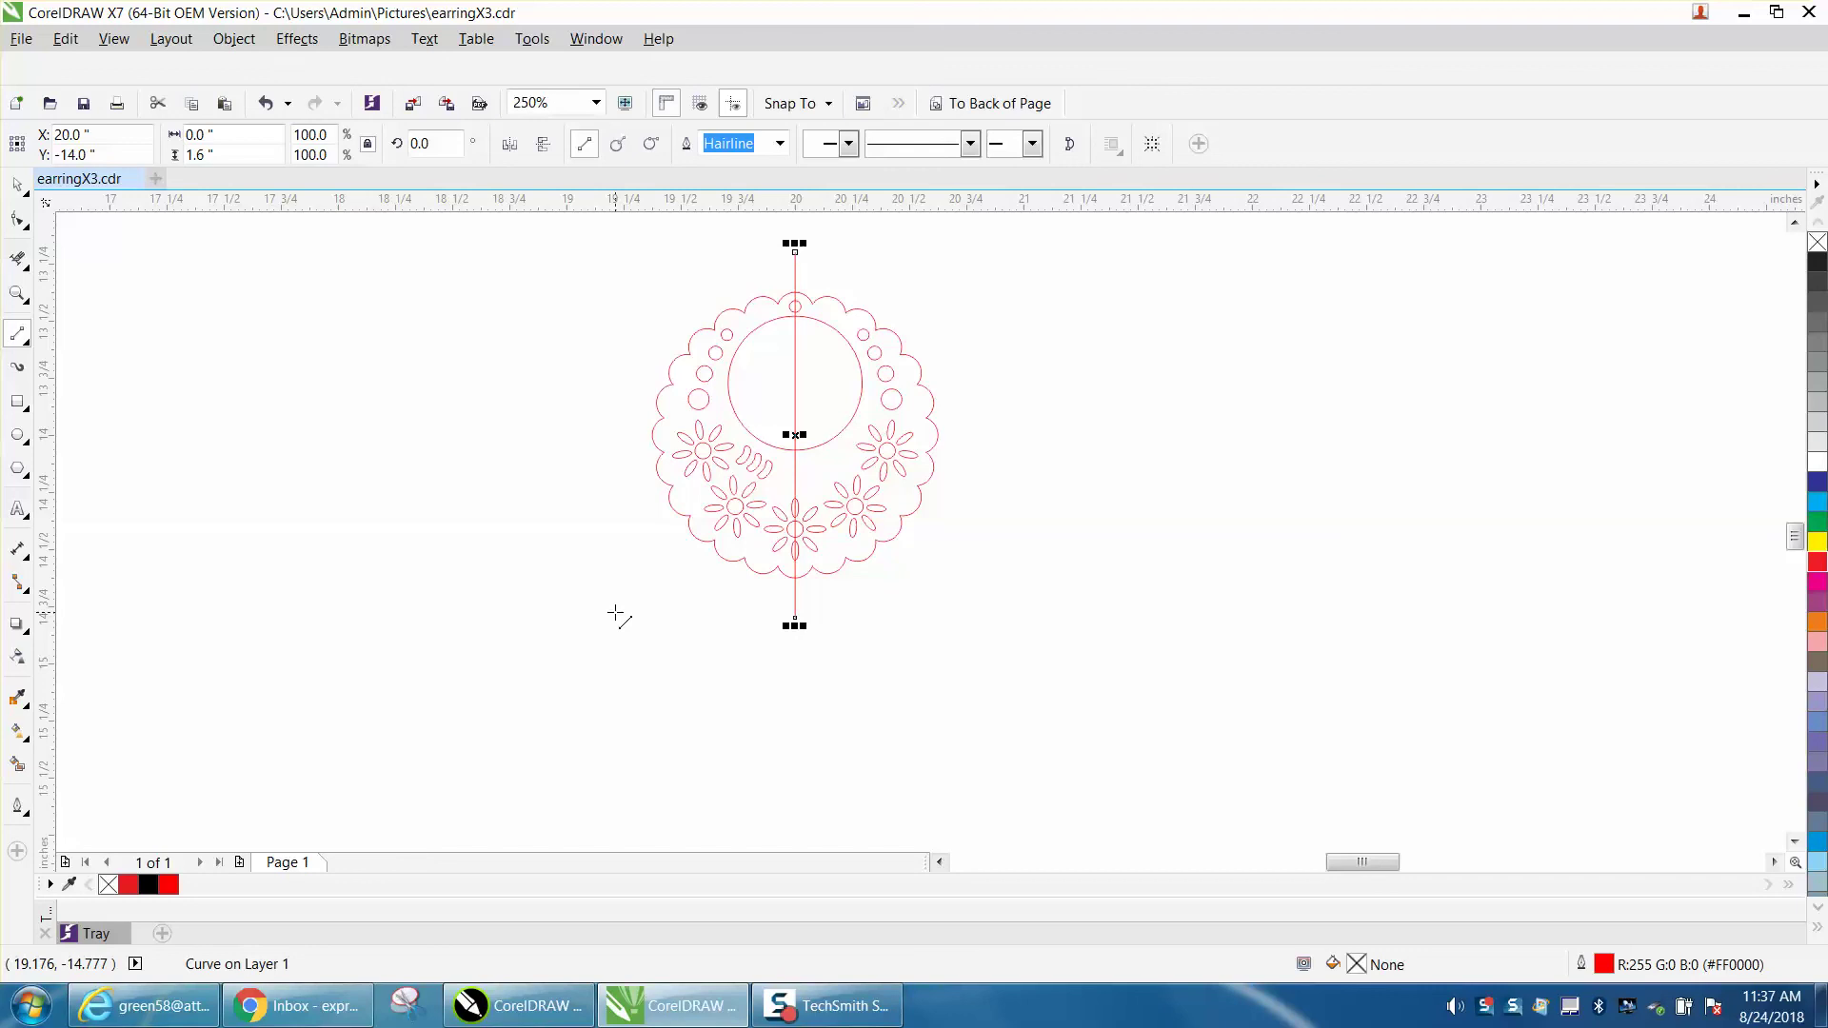
# Step: Delete the earring's right-half segments and the lower centre flower's right side
pyautogui.click(17, 258)
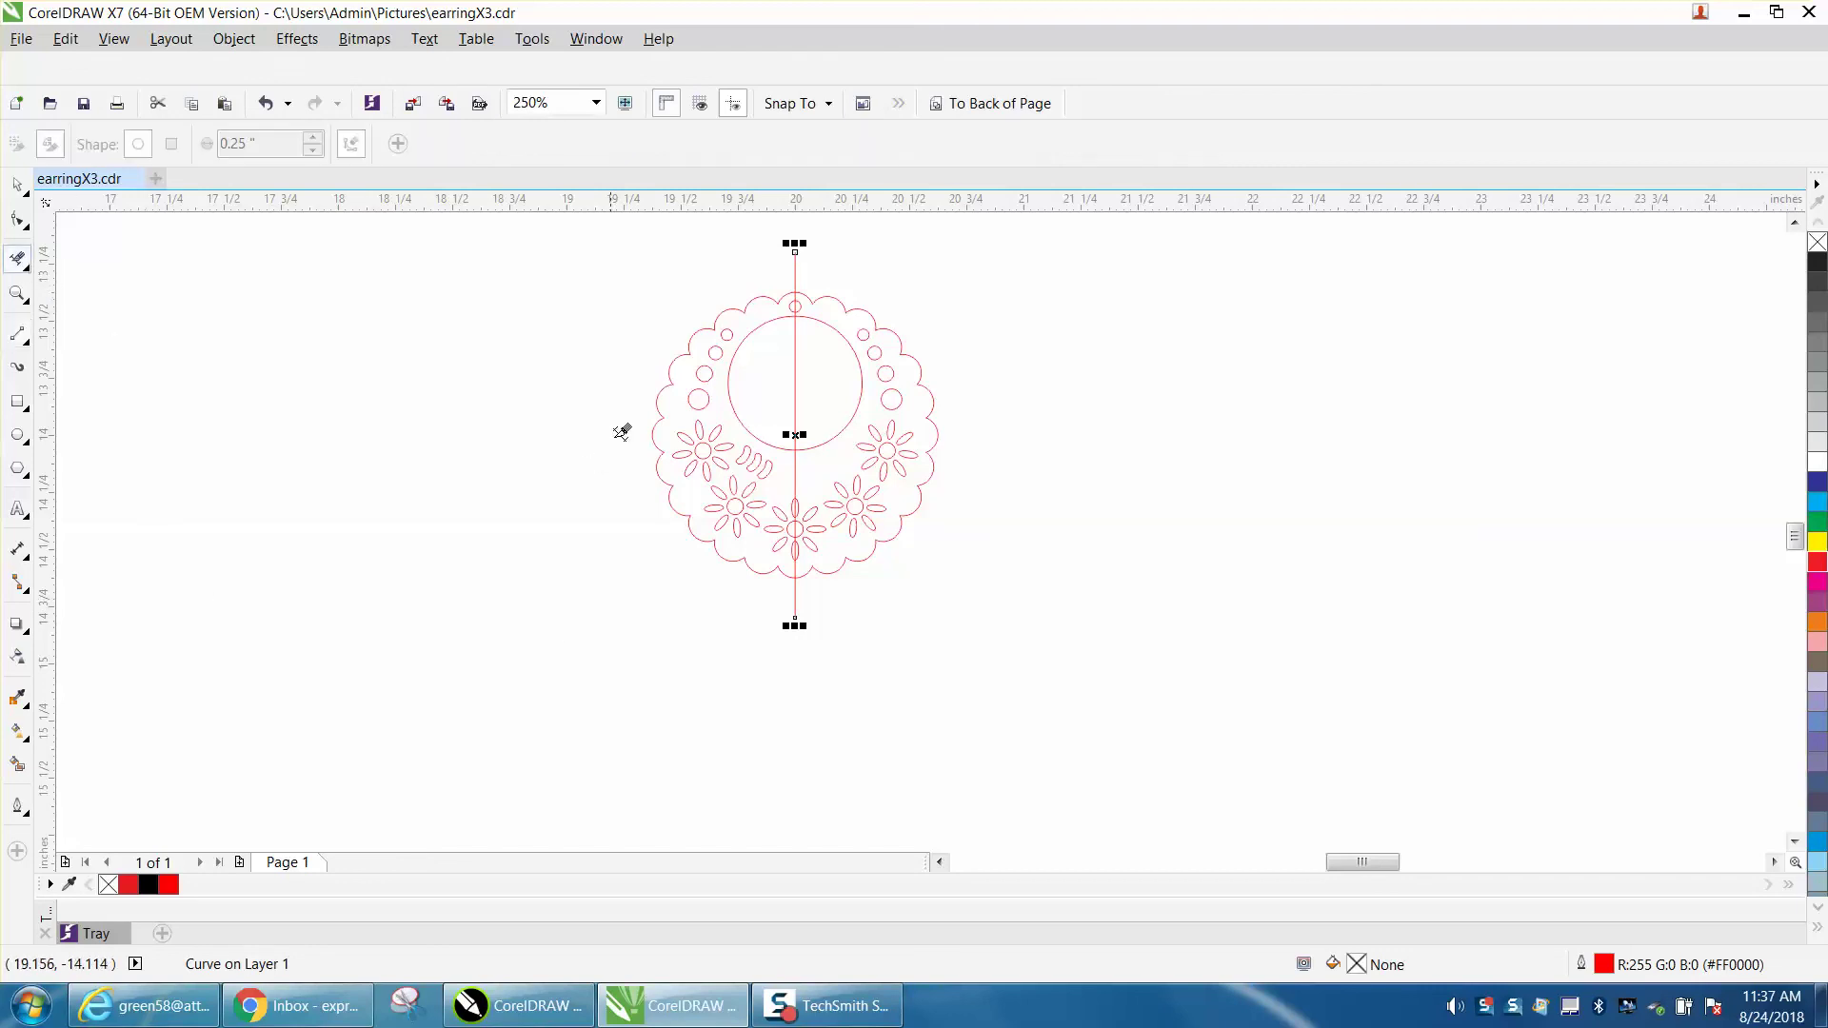
pyautogui.moveTo(817, 288); pyautogui.dragTo(991, 617)
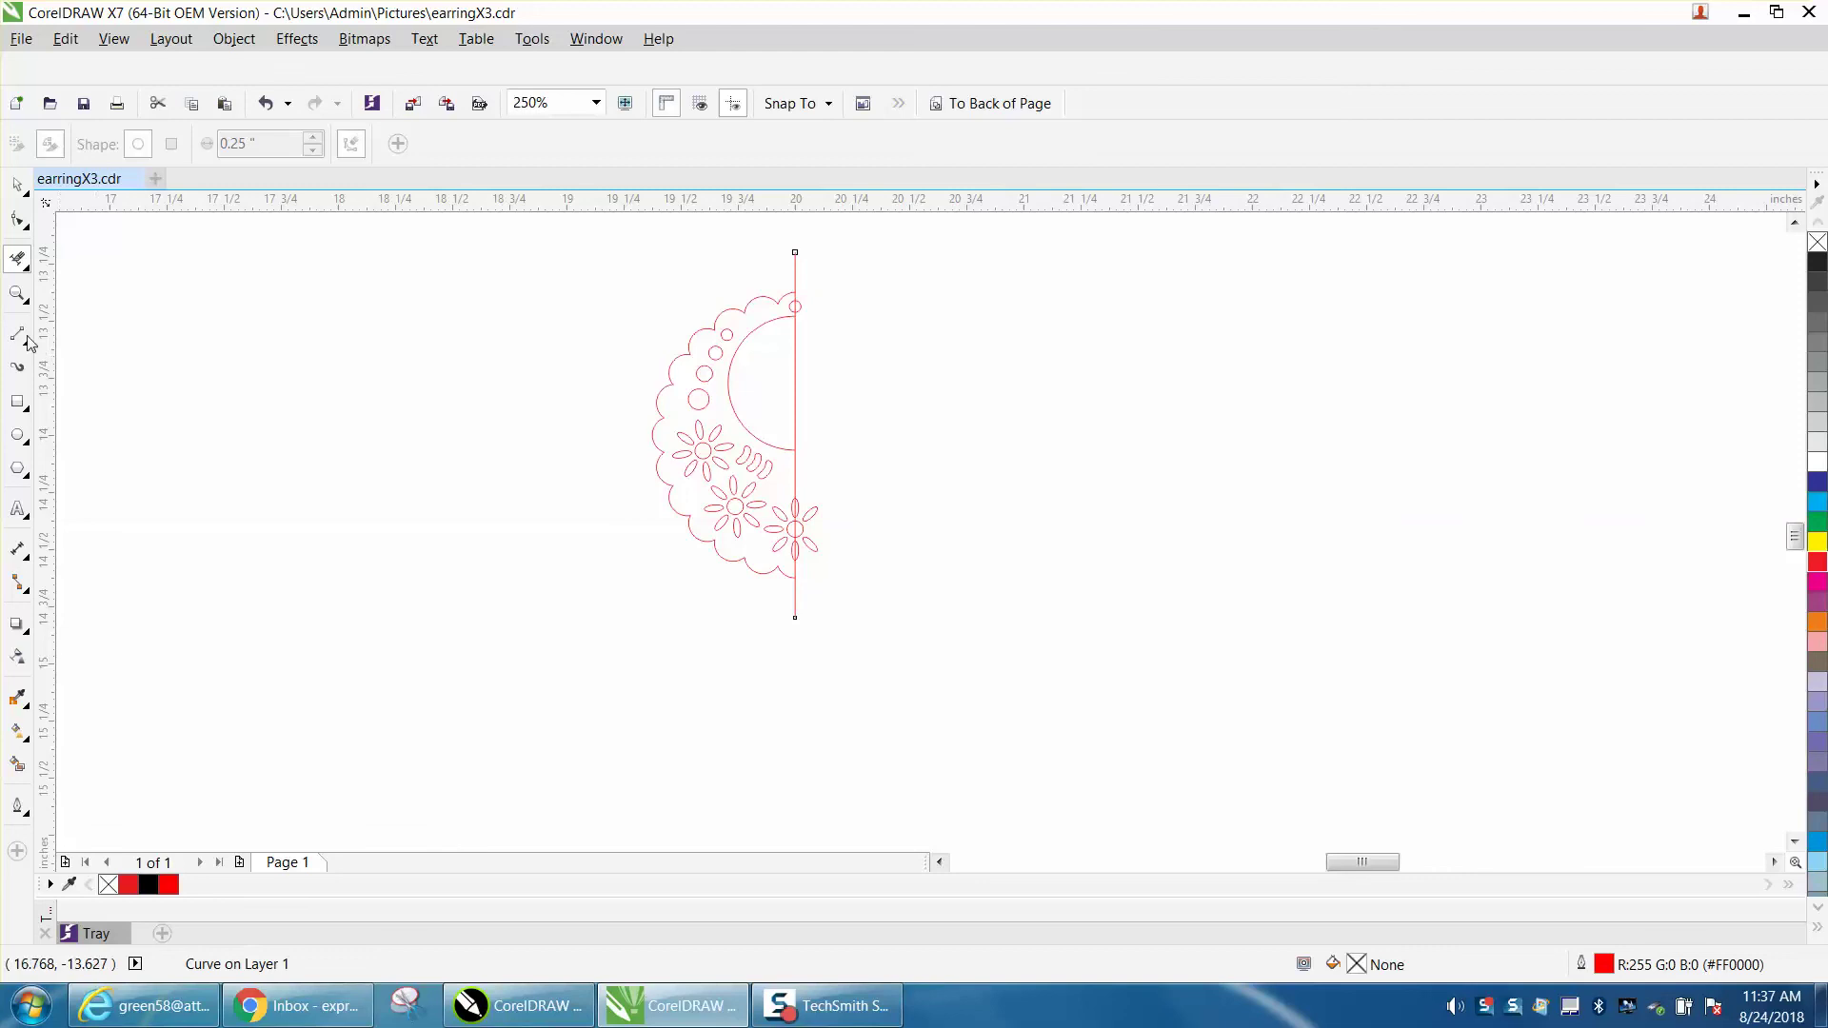
pyautogui.click(17, 293)
pyautogui.moveTo(737, 460); pyautogui.dragTo(869, 610)
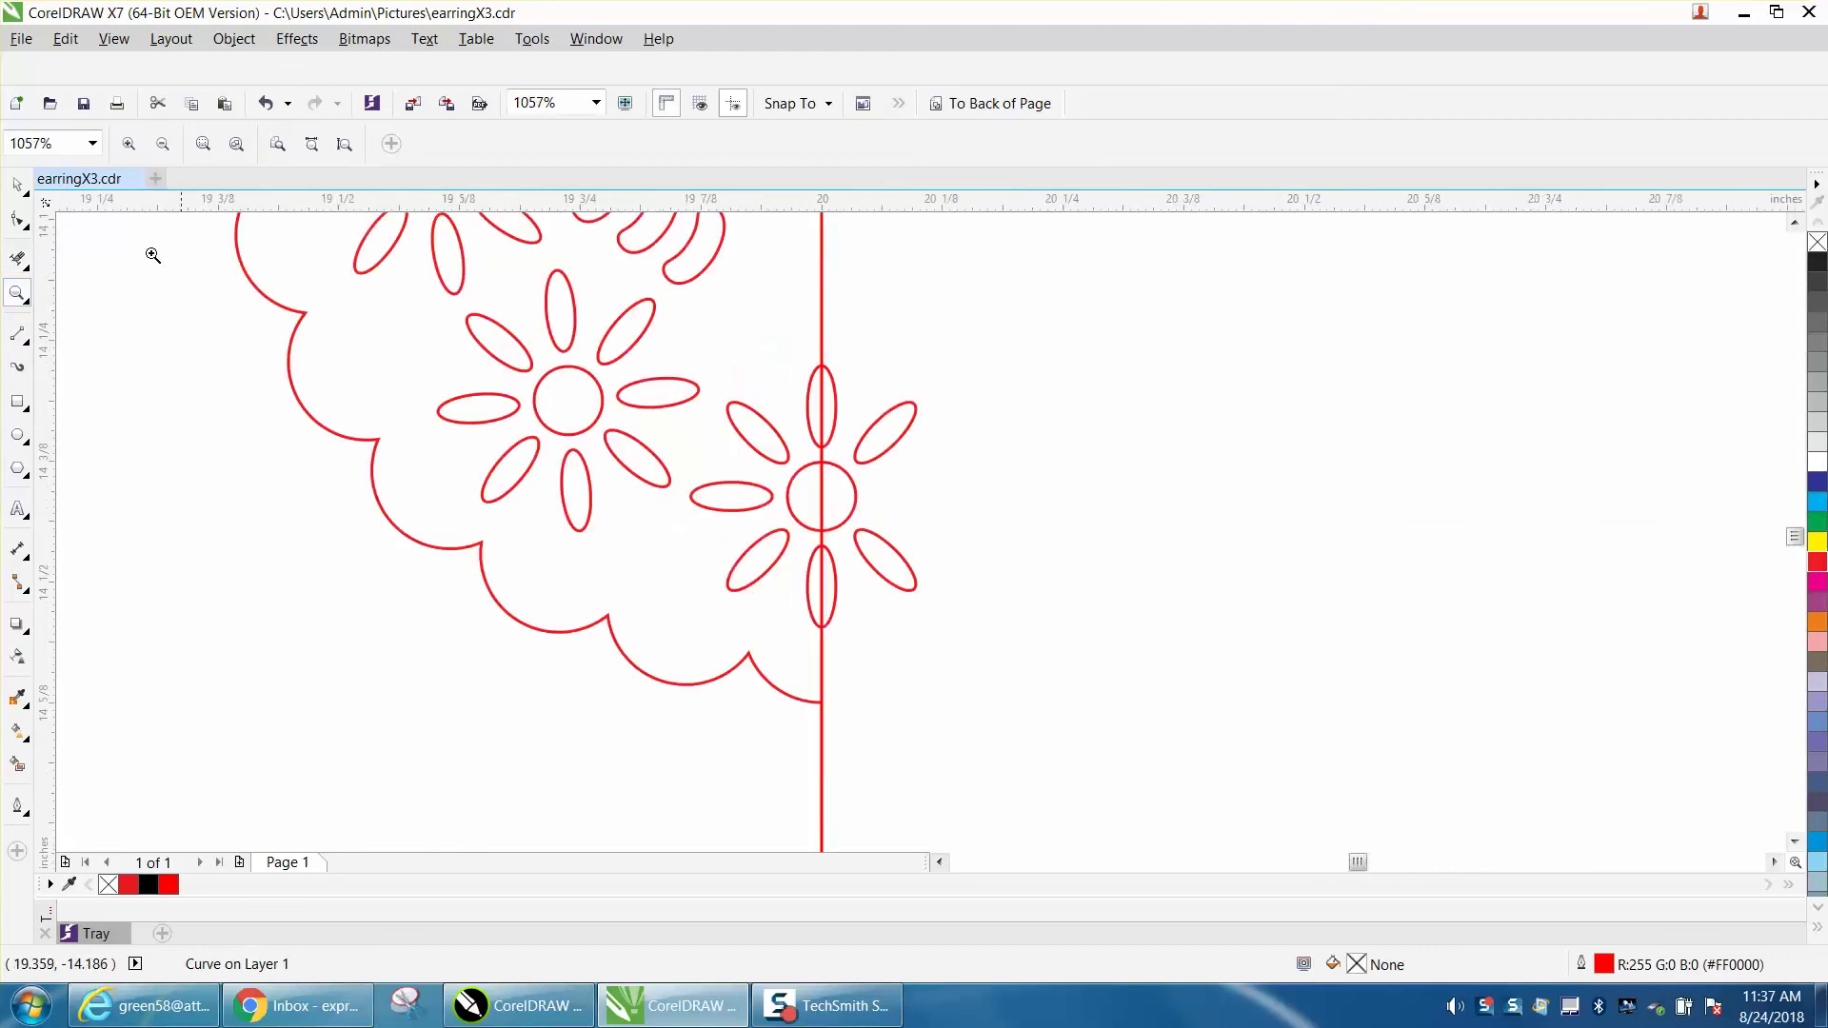
pyautogui.click(17, 257)
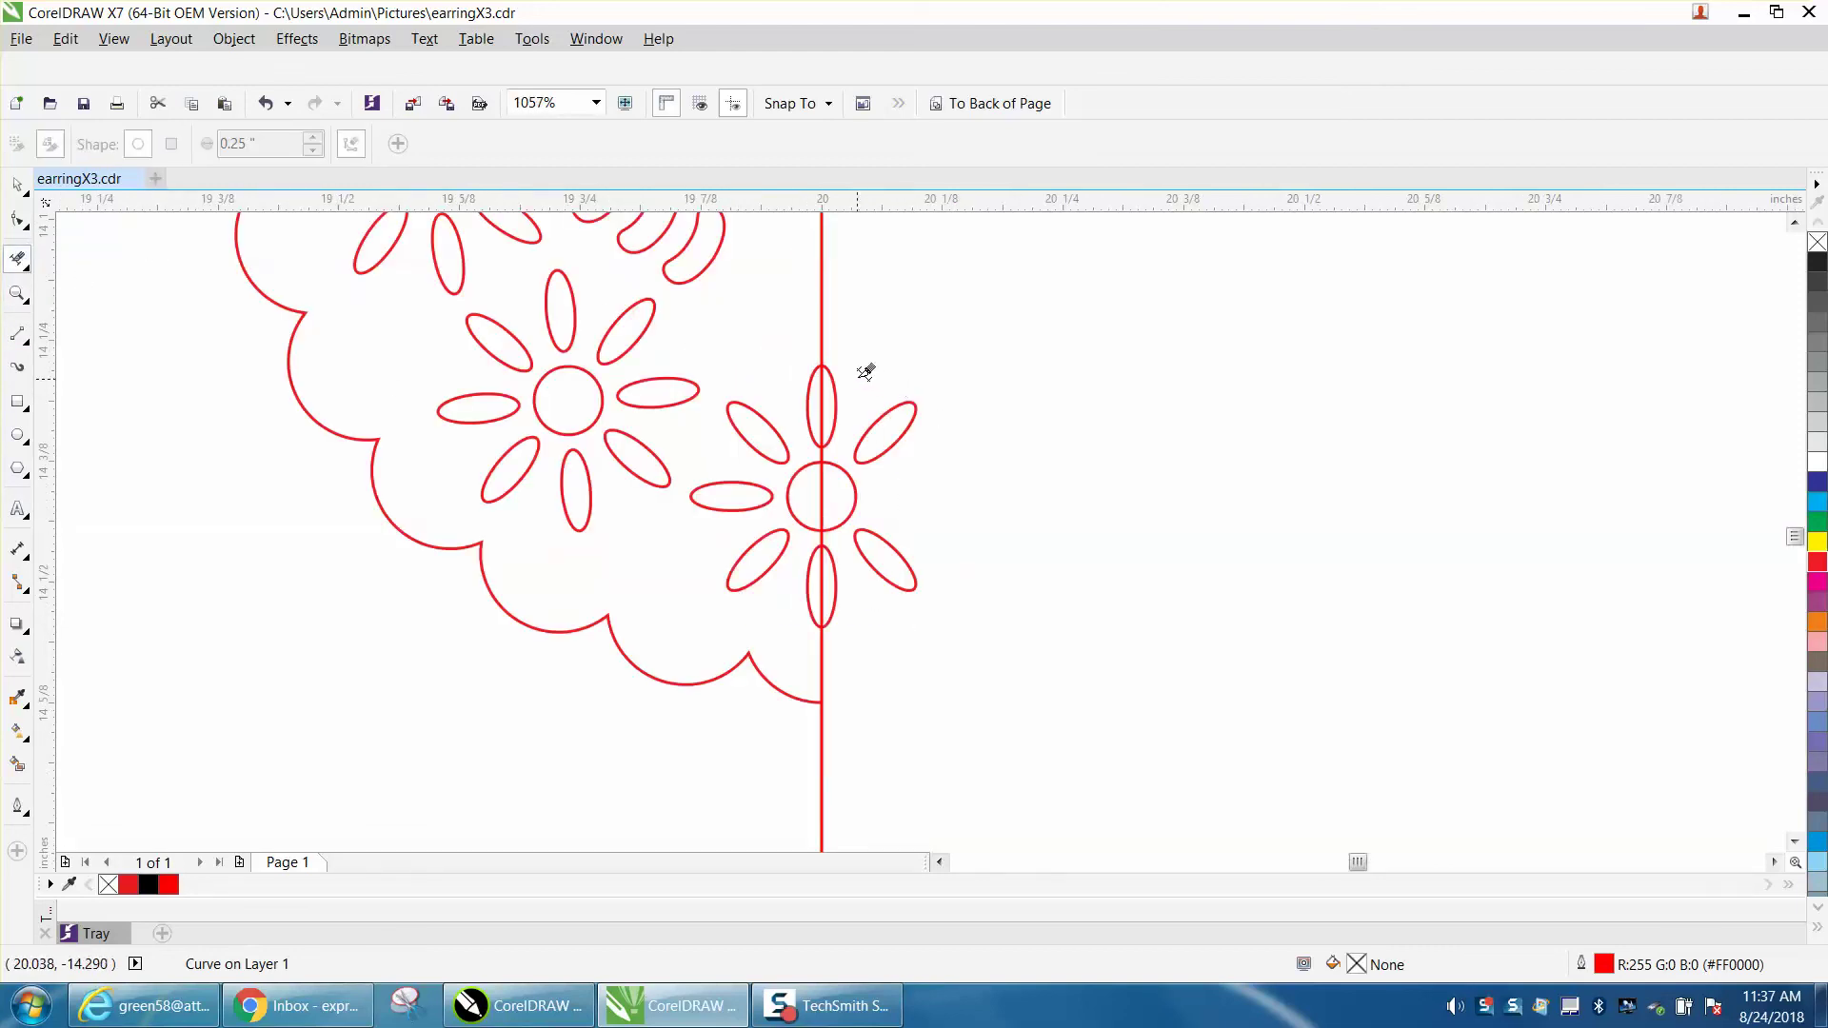
pyautogui.moveTo(852, 386); pyautogui.dragTo(991, 624)
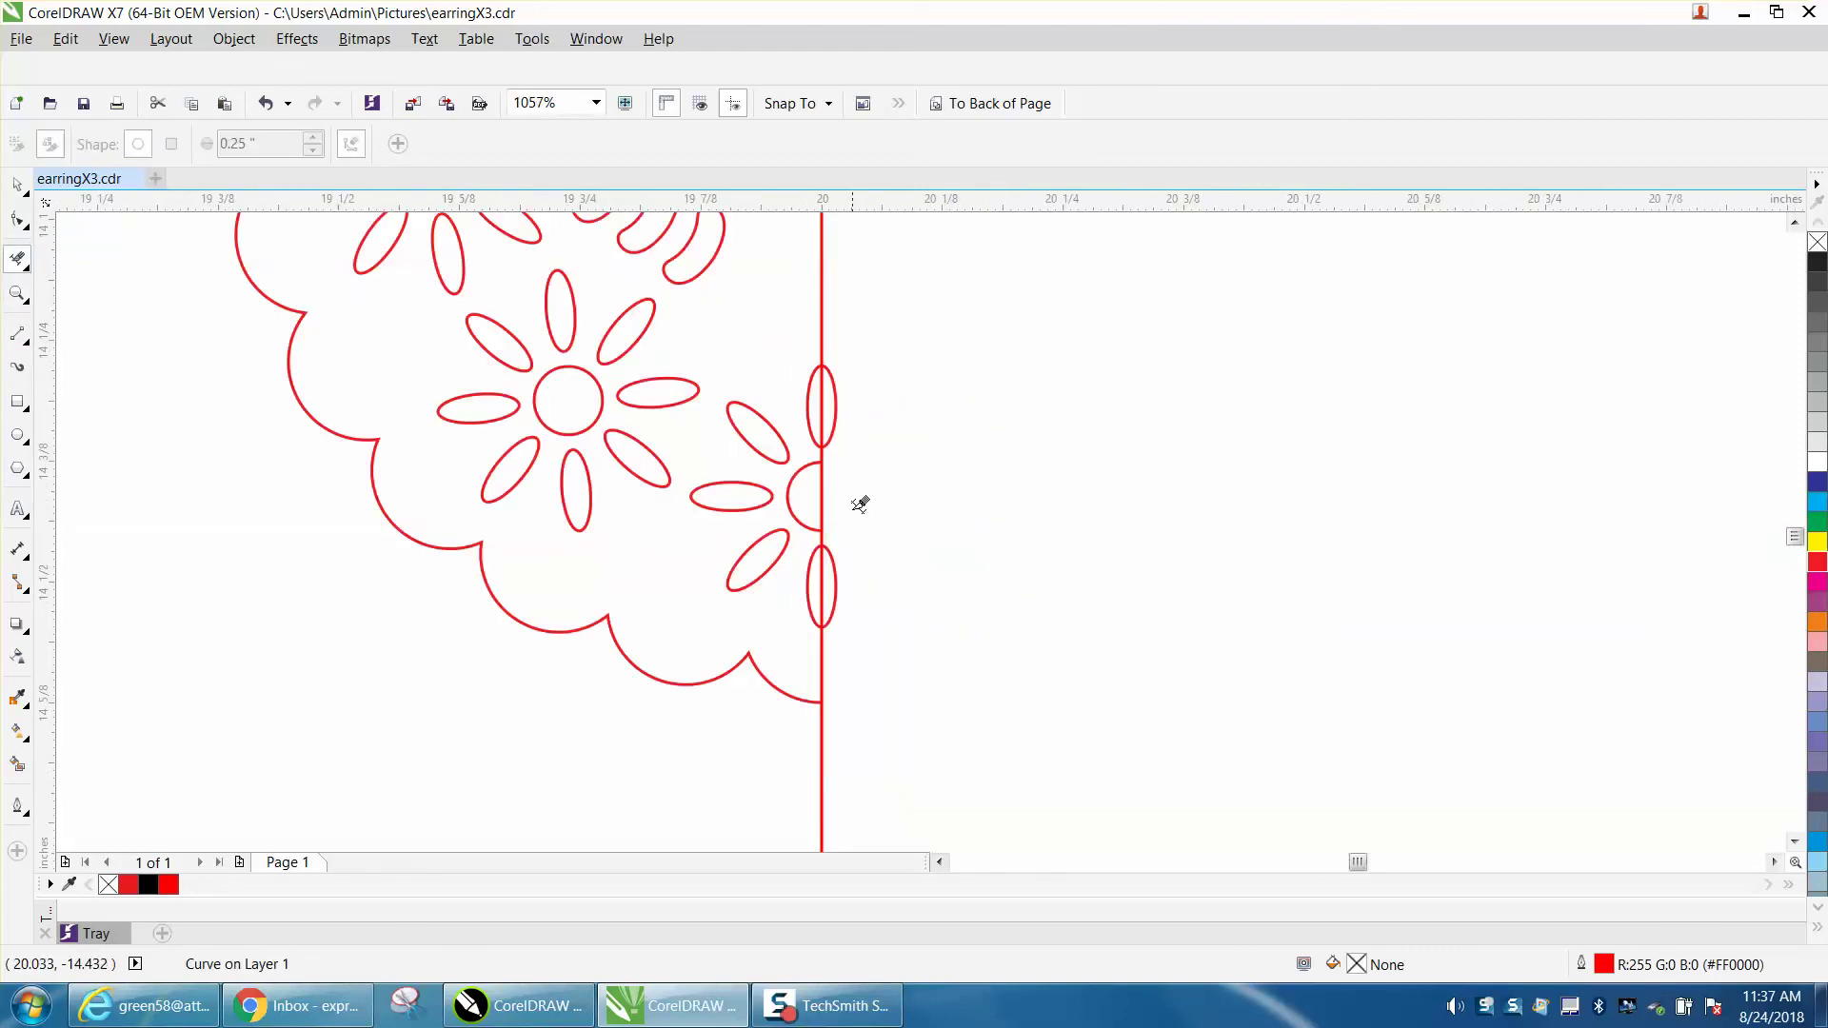
# Step: Delete the right halves of the upper petal, lower petal and small top circle
pyautogui.click(836, 415)
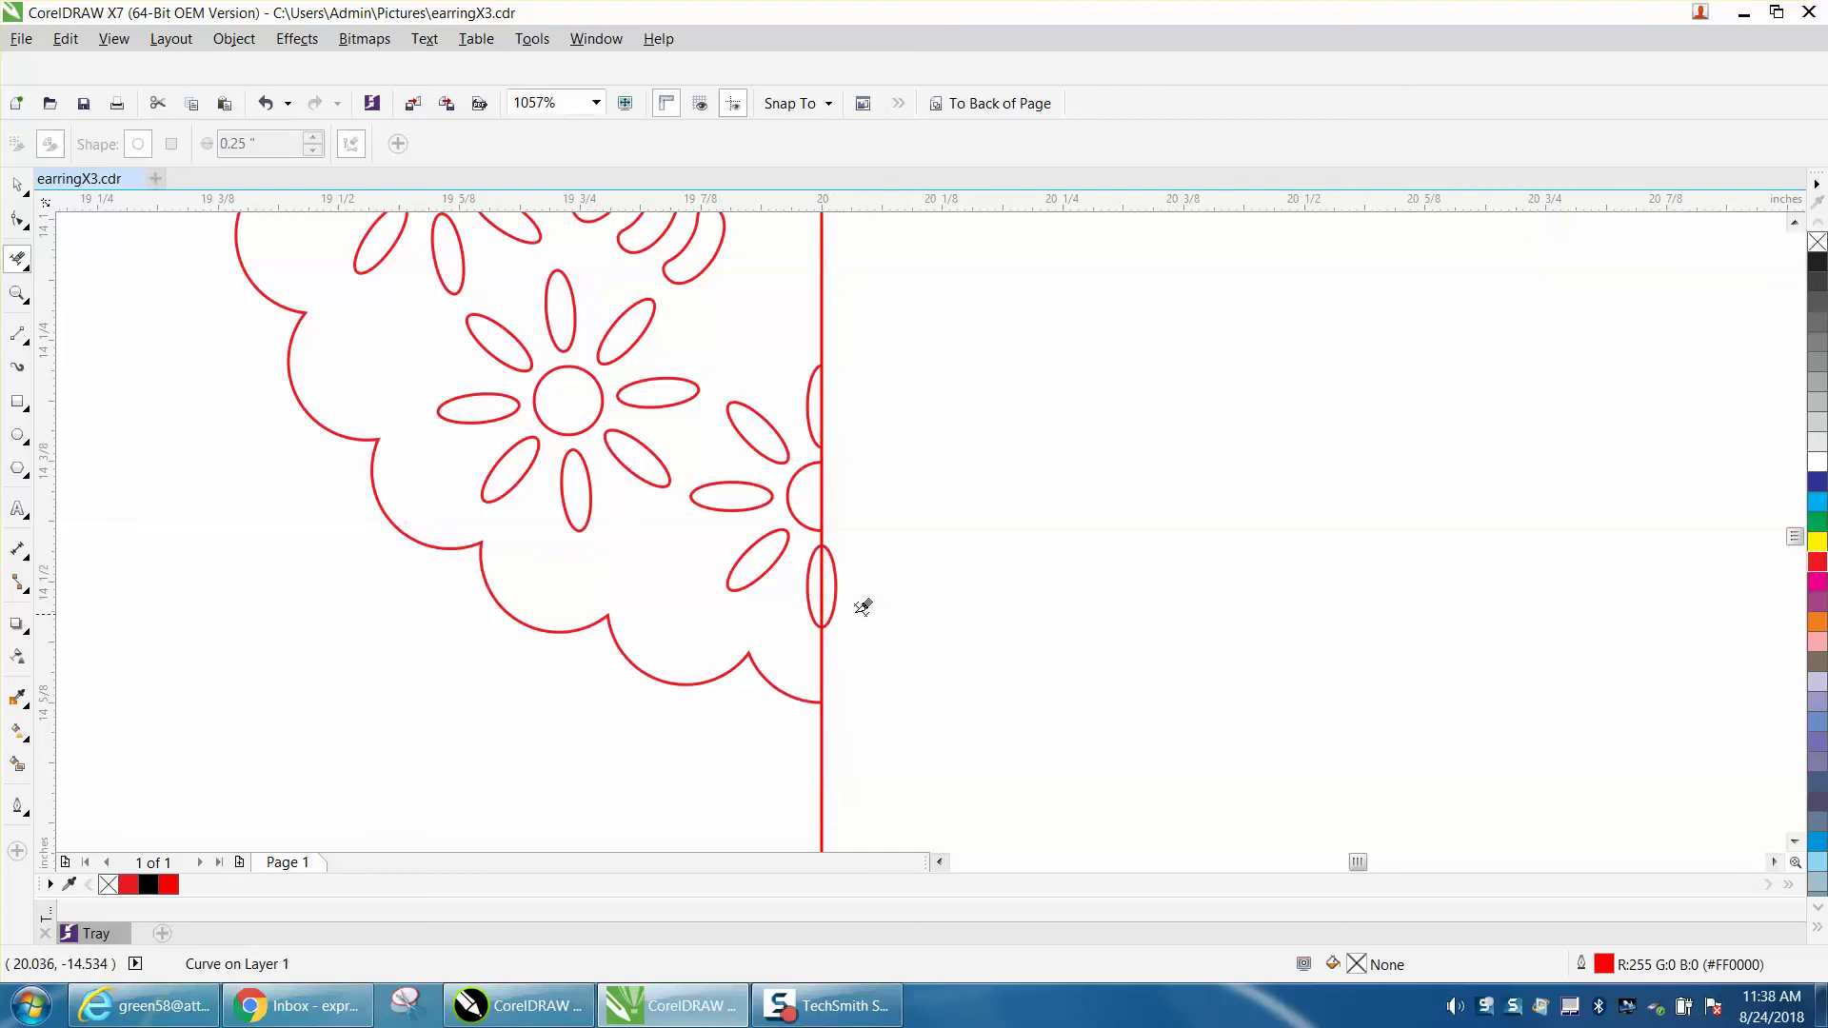
pyautogui.click(830, 567)
pyautogui.moveTo(1796, 539); pyautogui.dragTo(1796, 527)
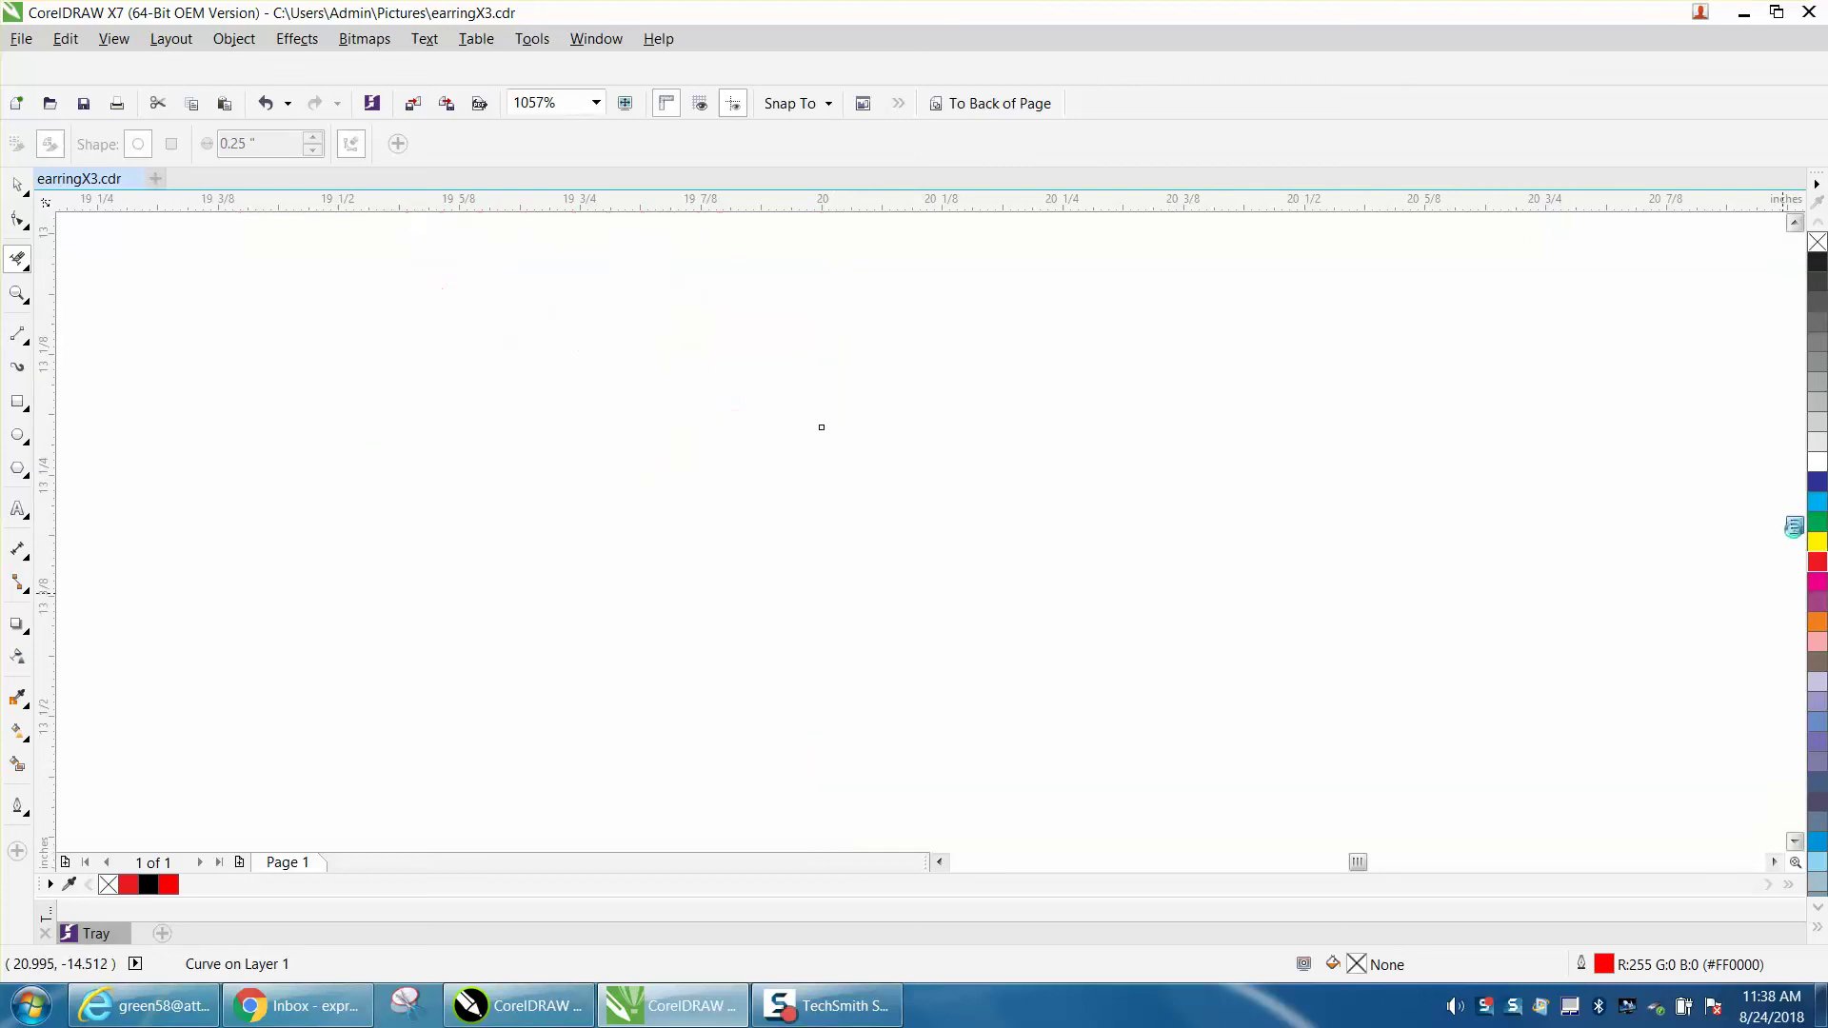
pyautogui.click(847, 651)
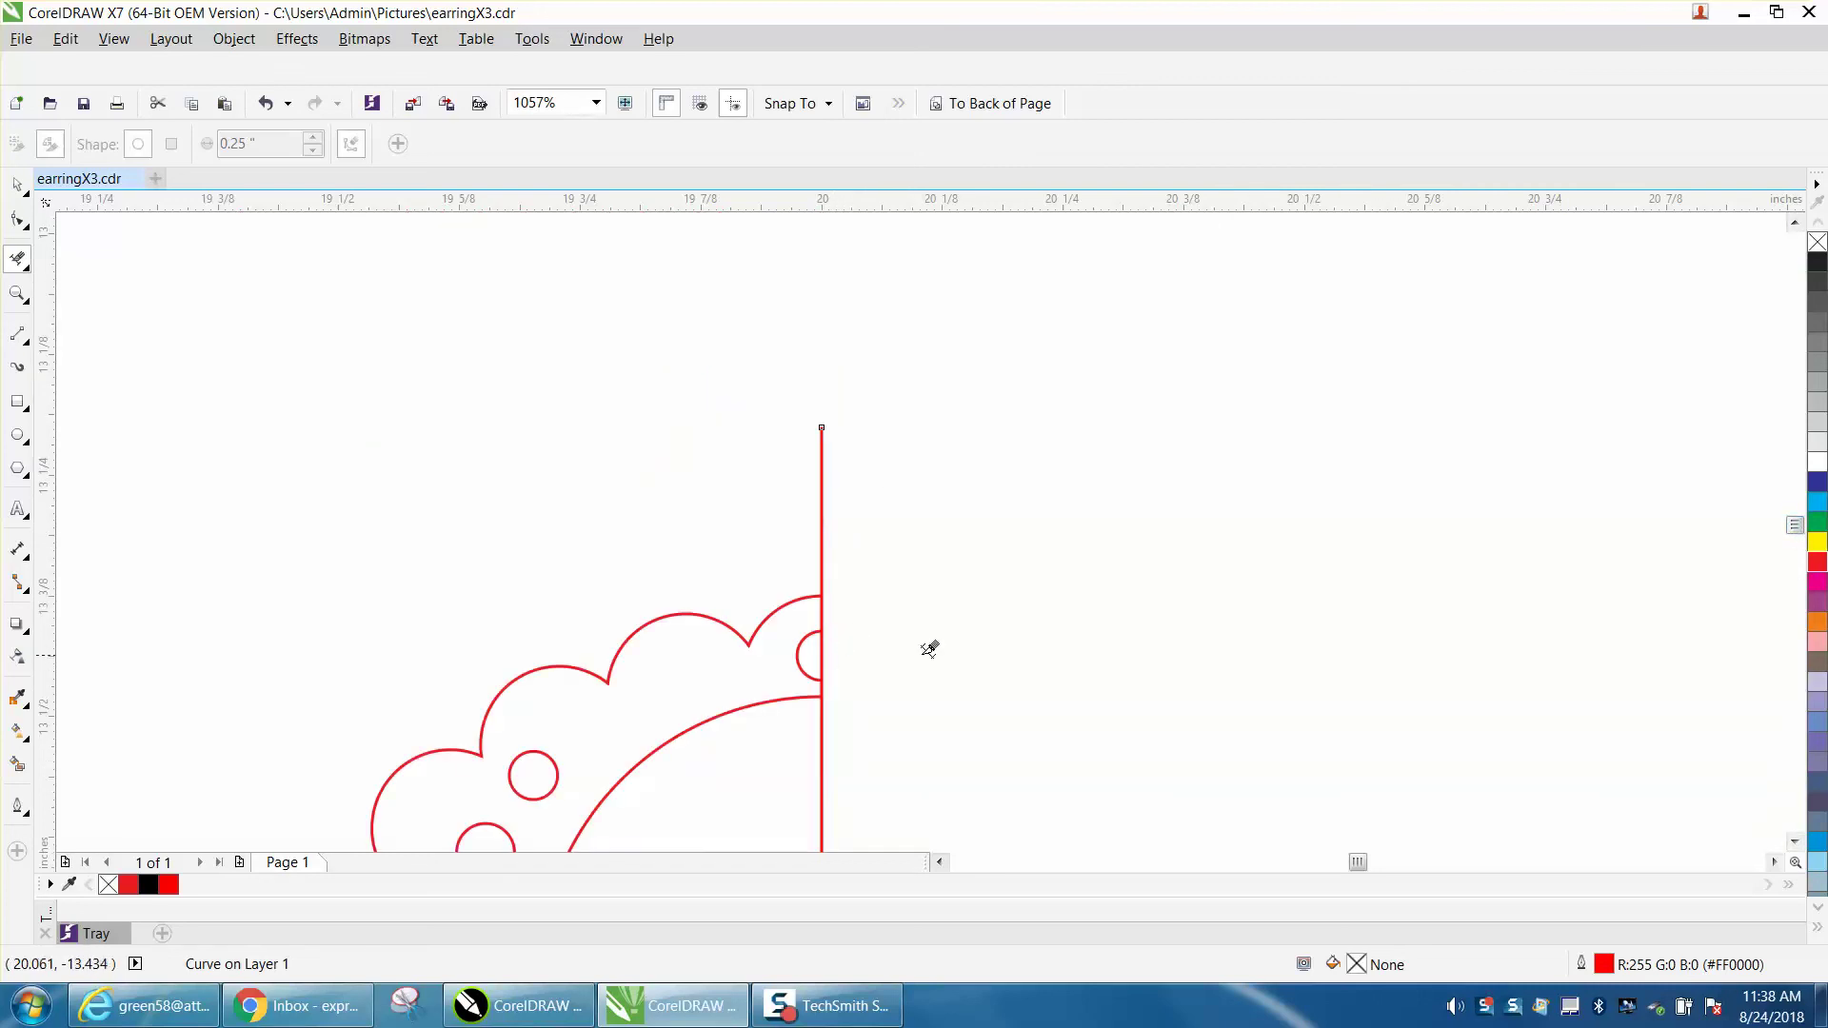
pyautogui.click(23, 188)
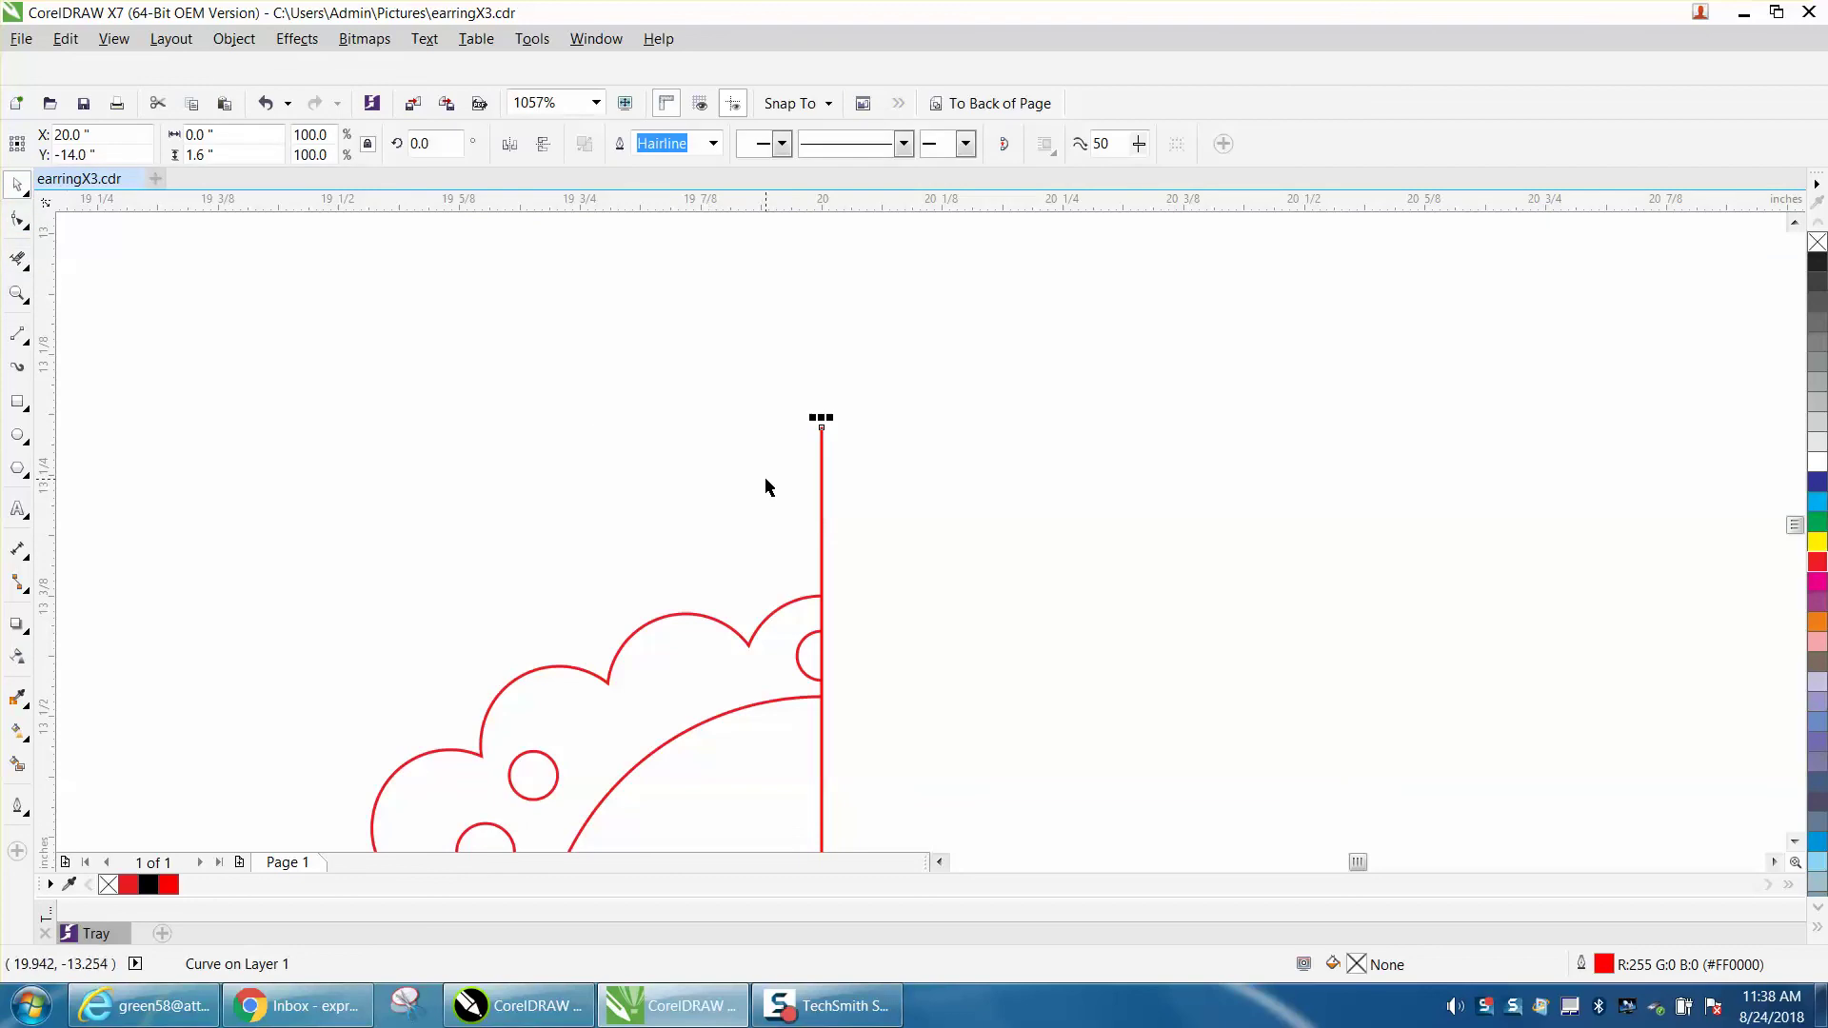
# Step: Delete the vertical centre line and mirror a copy of the left half across
pyautogui.press('Delete')
pyautogui.scroll(-4, 768, 477)
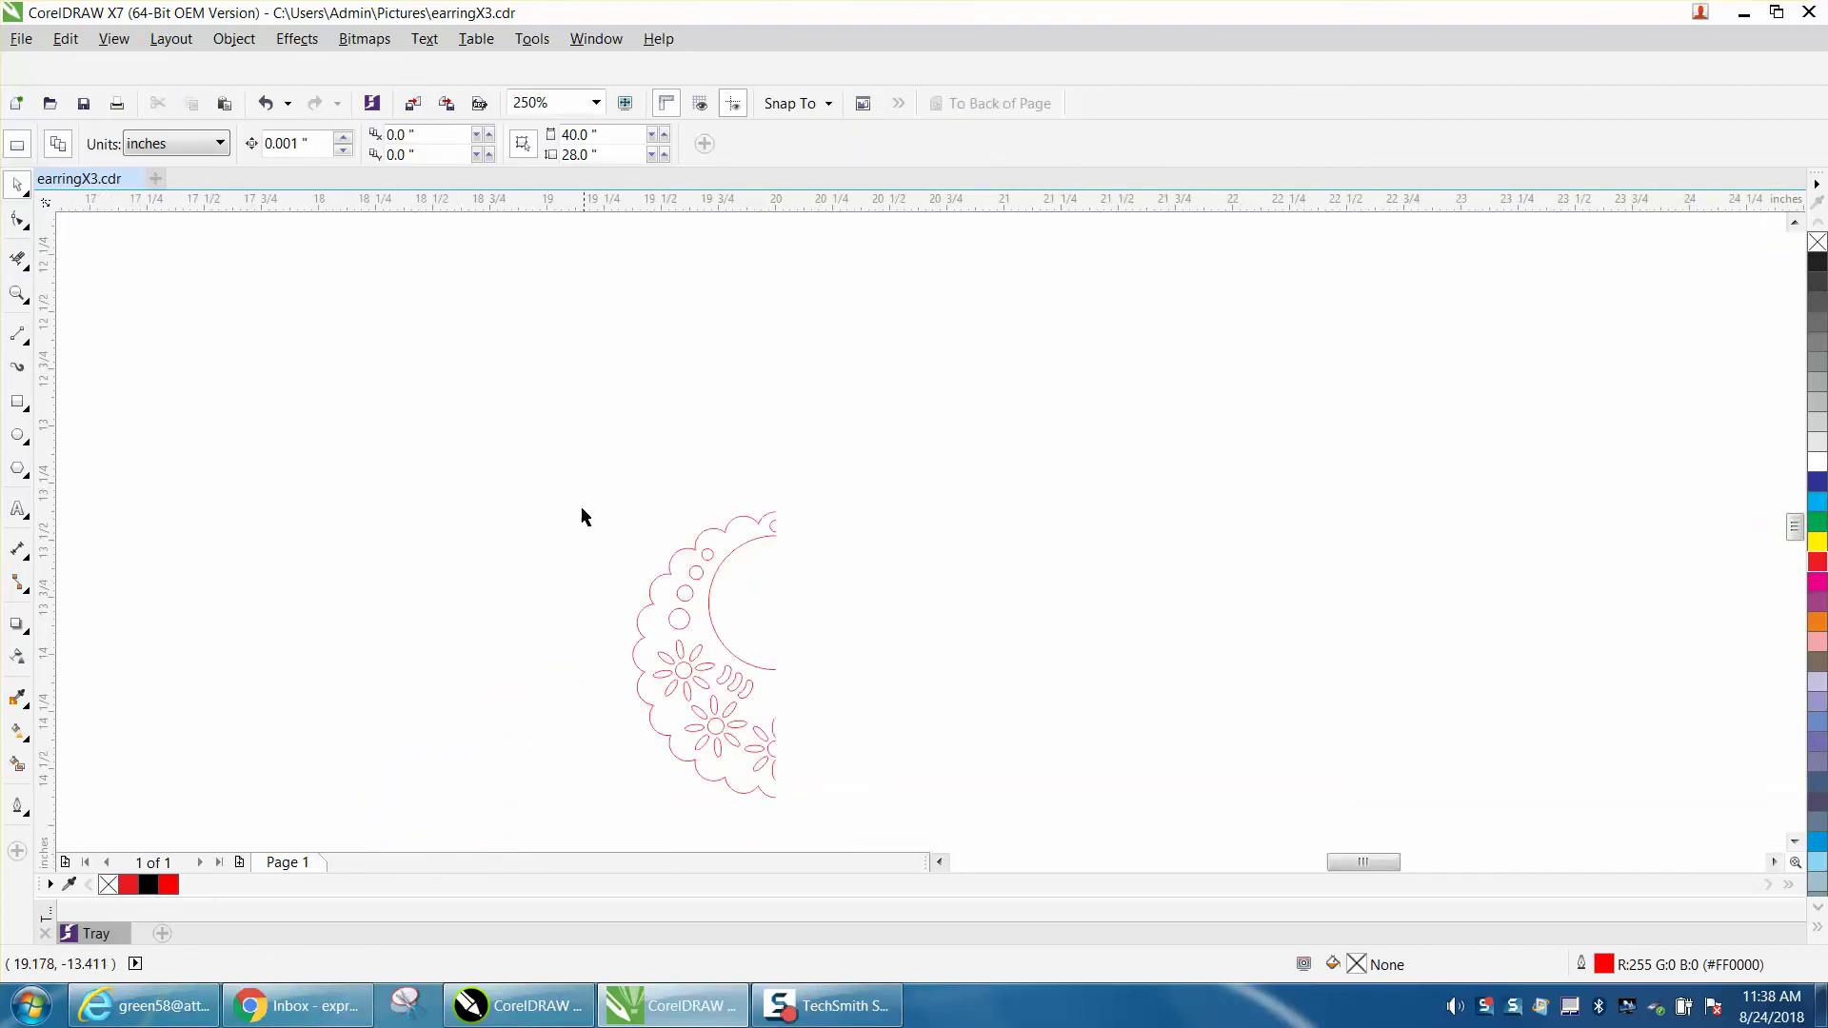
pyautogui.moveTo(591, 503); pyautogui.dragTo(882, 804)
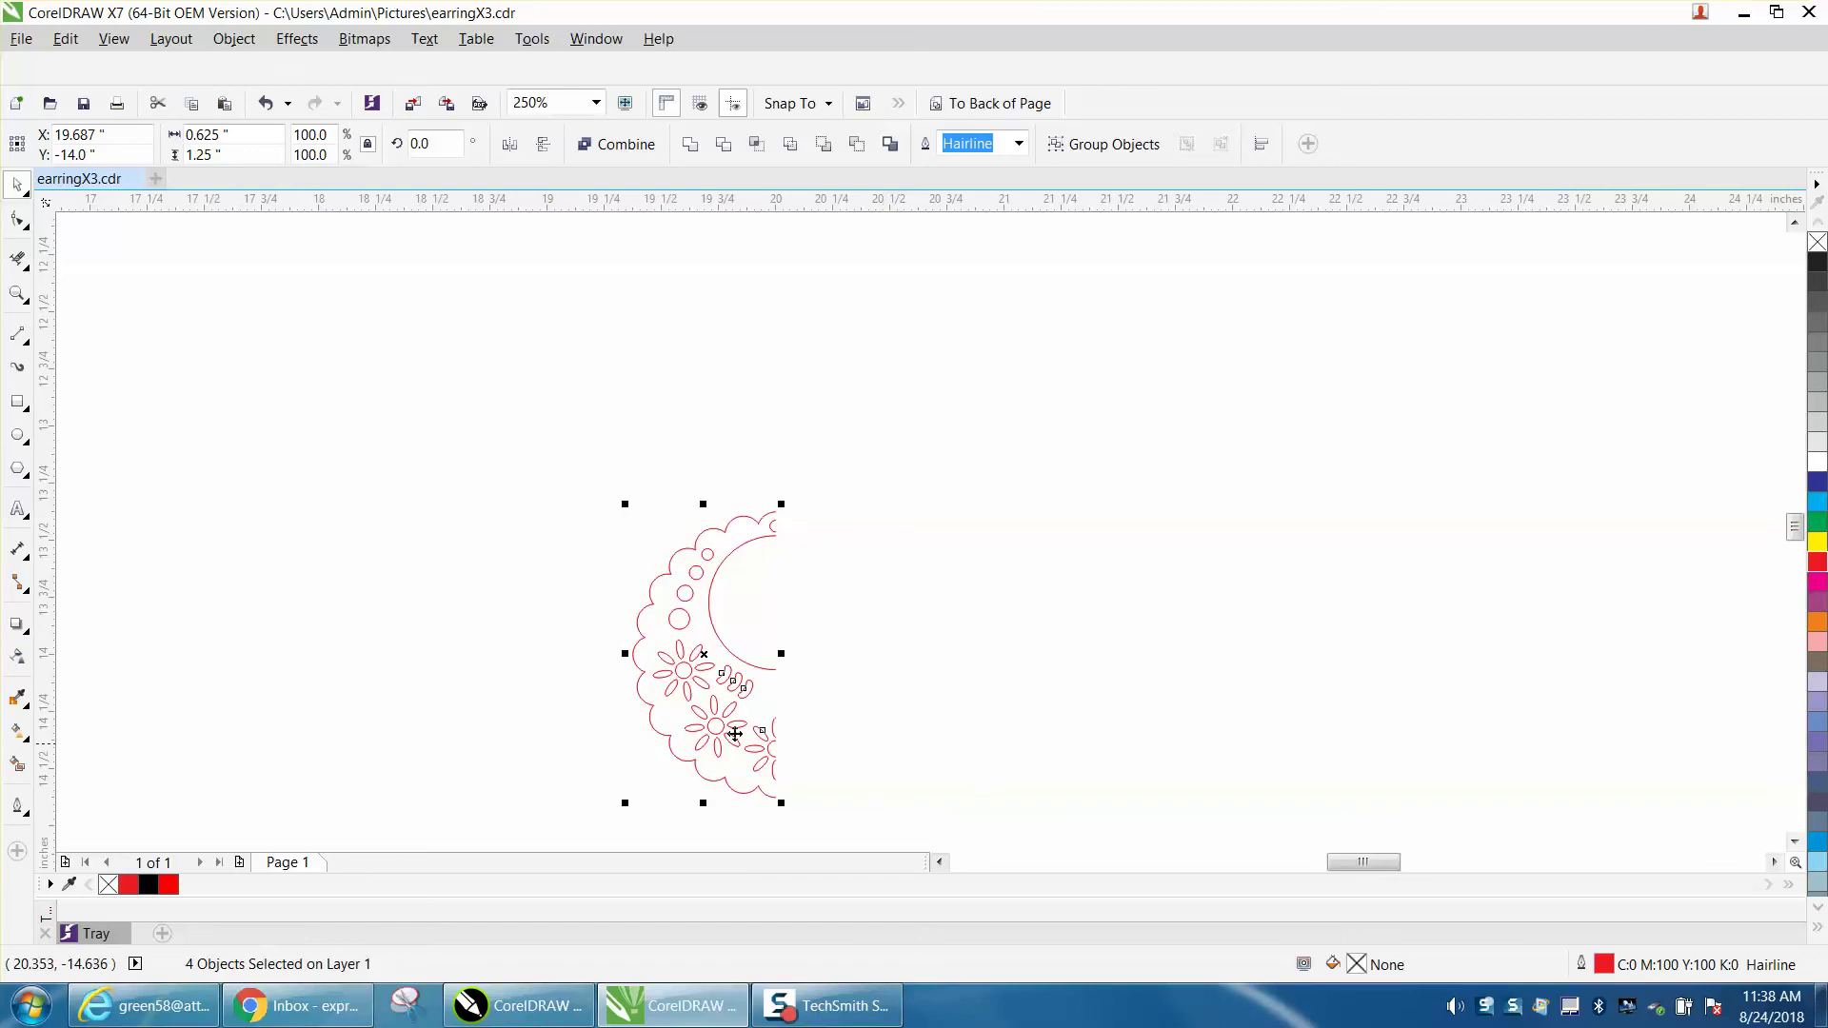
pyautogui.moveTo(626, 655); pyautogui.dragTo(787, 669)
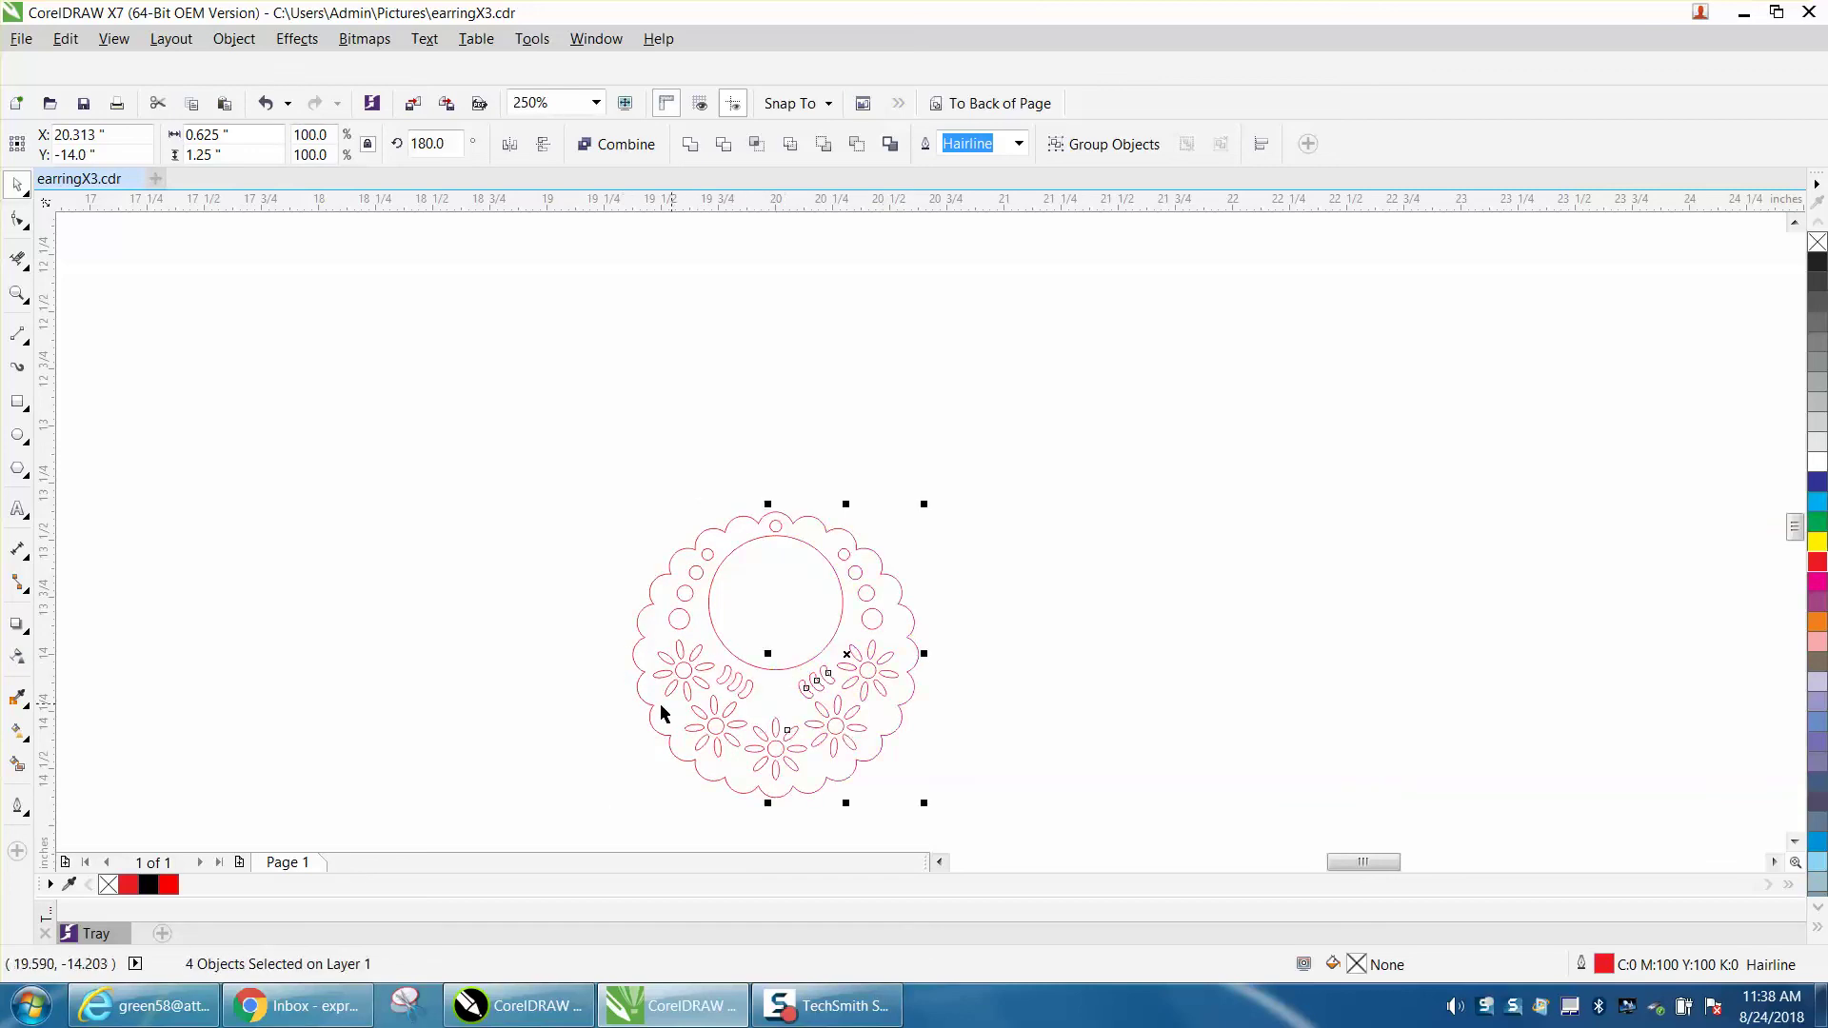
# Step: Select the whole earring and combine its eight pieces into one curve
pyautogui.click(591, 690)
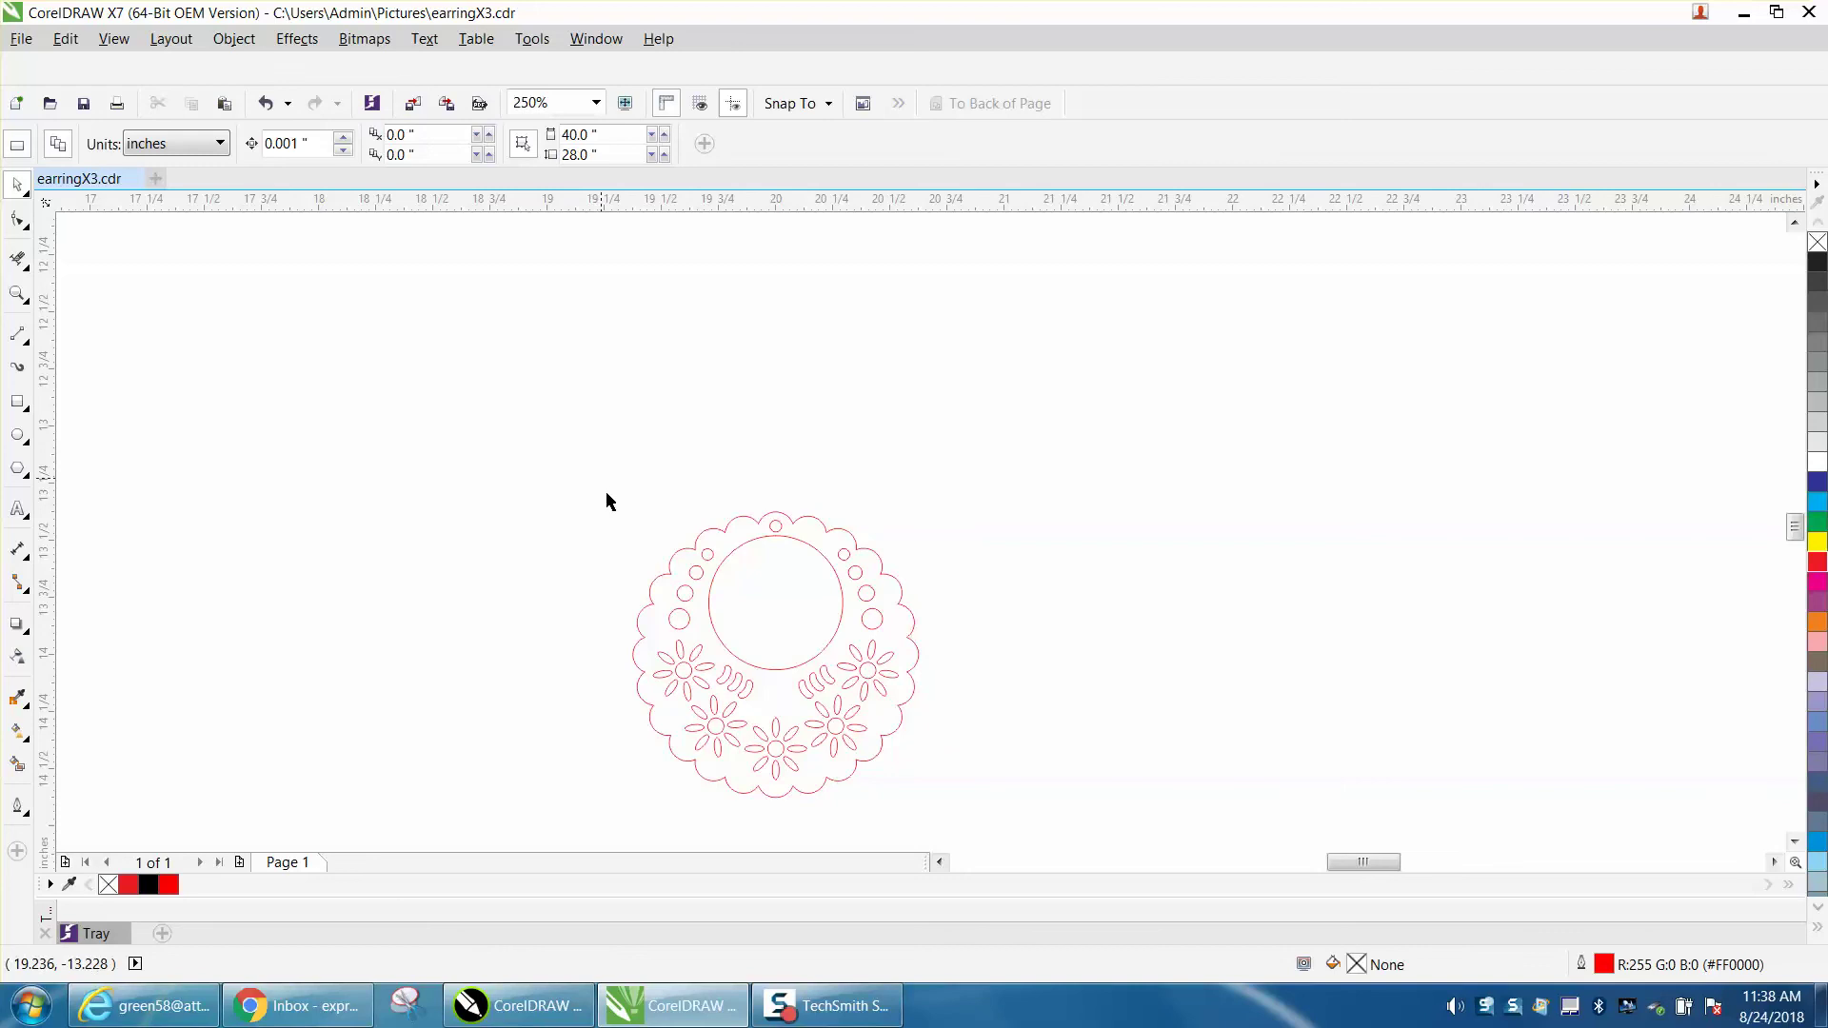
pyautogui.moveTo(610, 502); pyautogui.dragTo(984, 800)
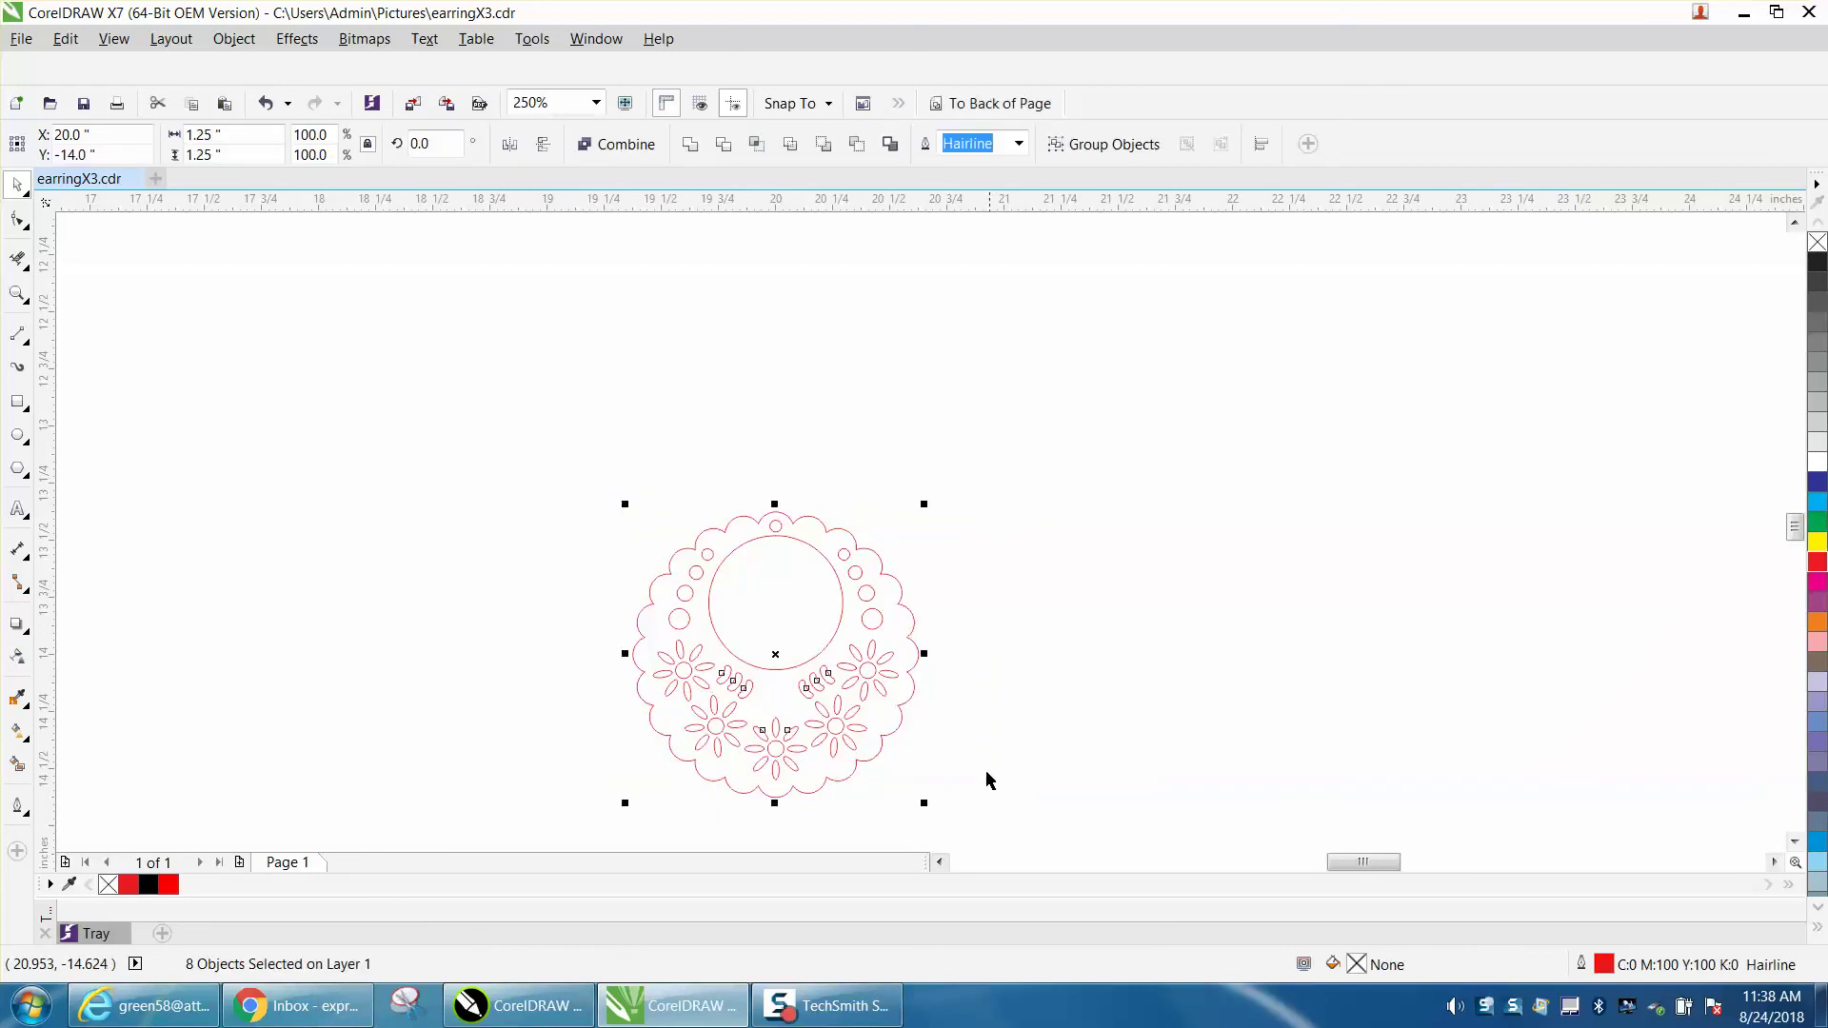
pyautogui.click(690, 145)
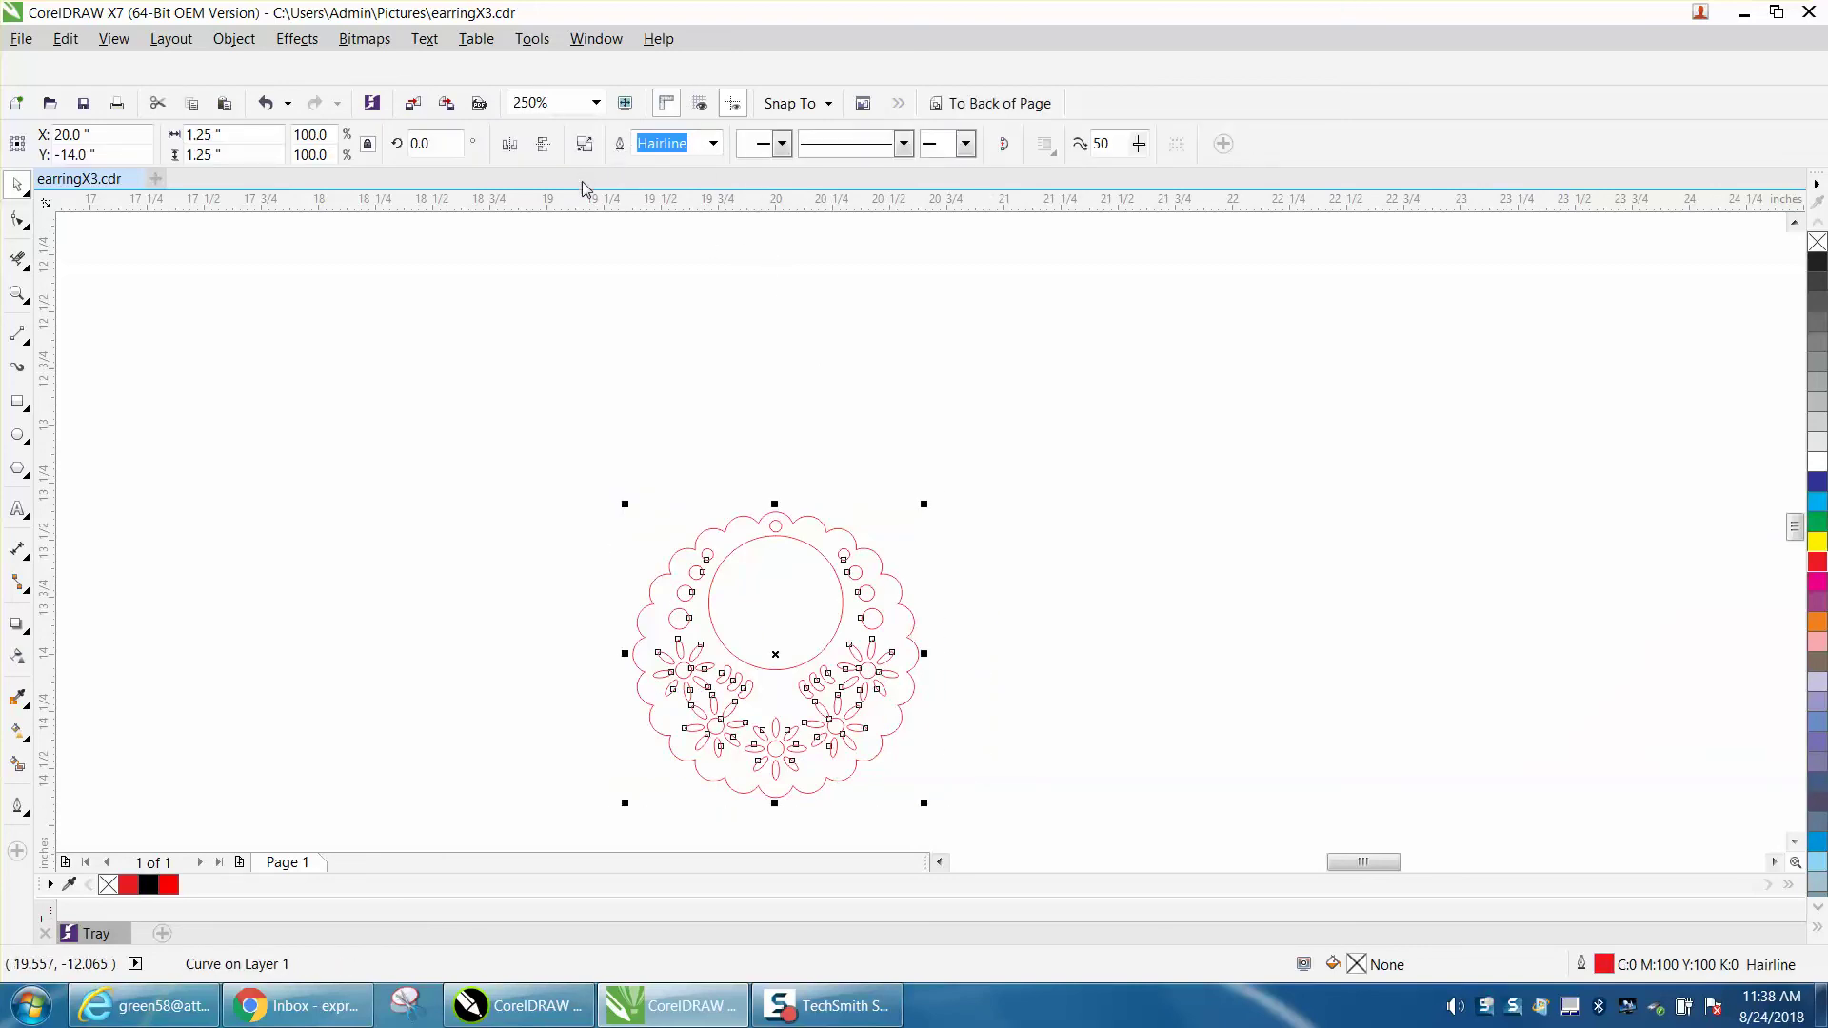
# Step: Undo the combine, Smart Fill the earring into one new curve, and move it left
pyautogui.click(266, 103)
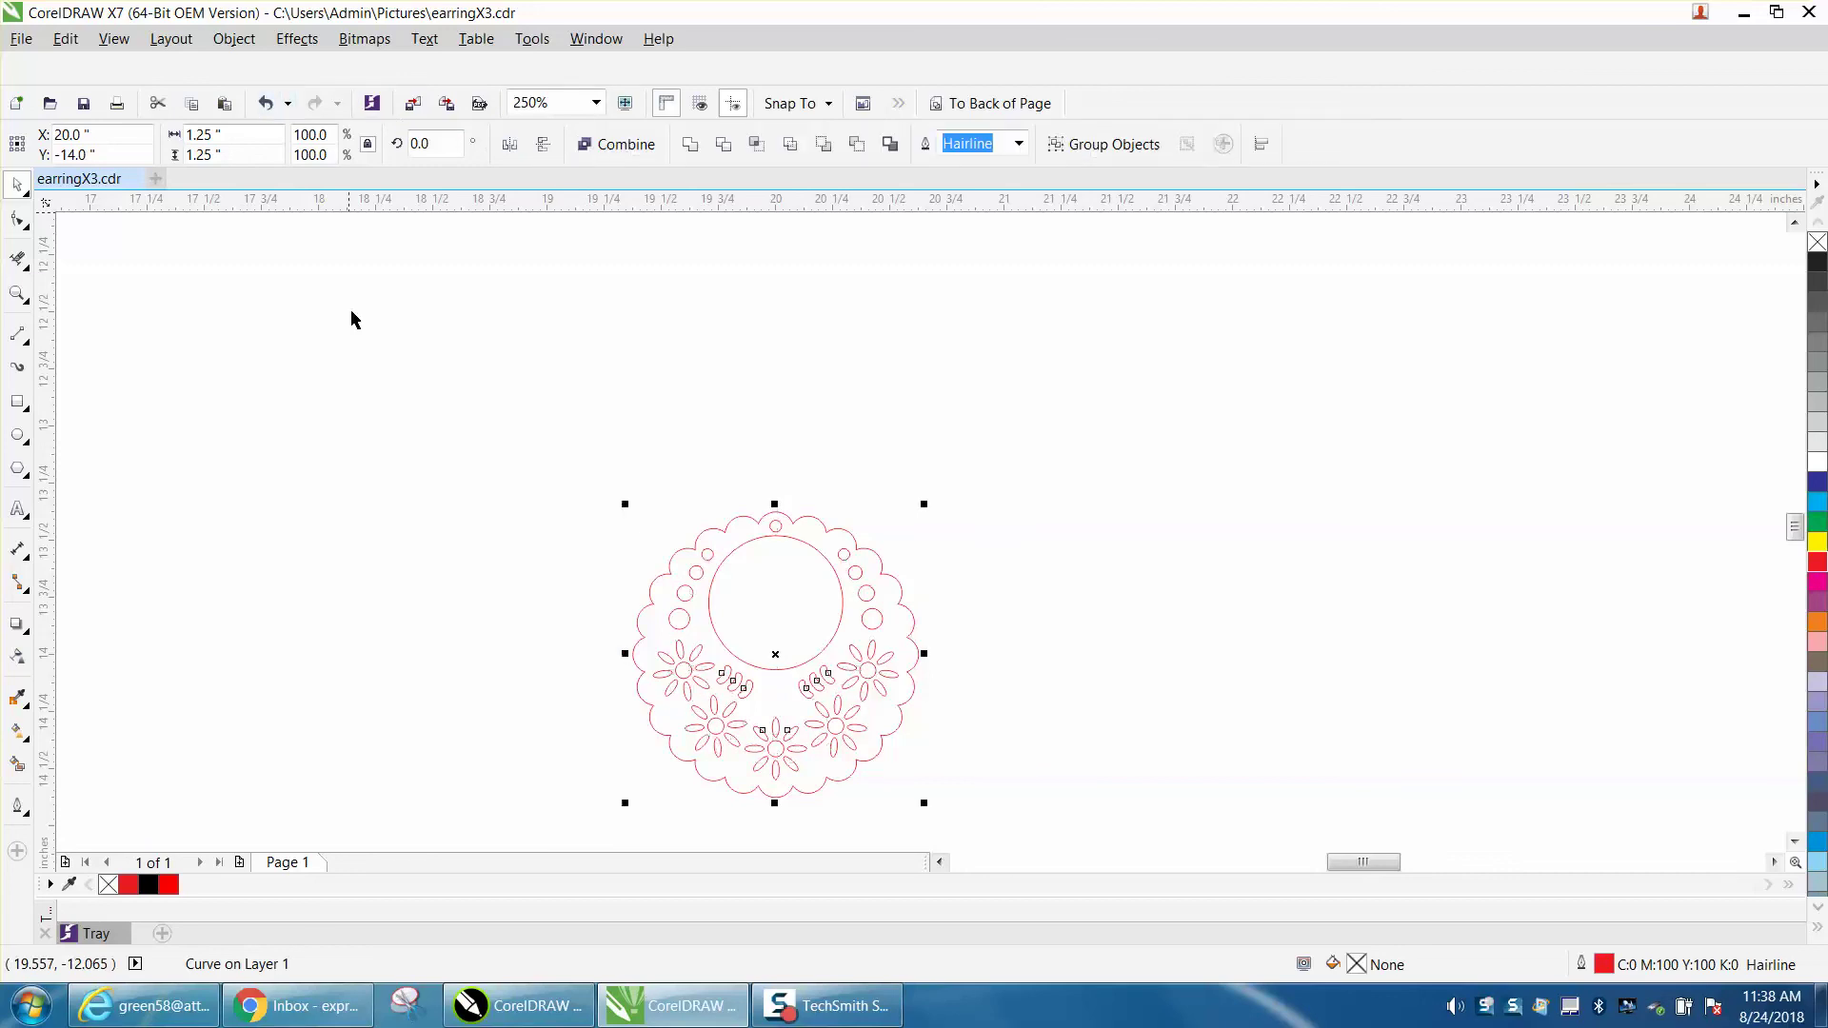
pyautogui.click(17, 764)
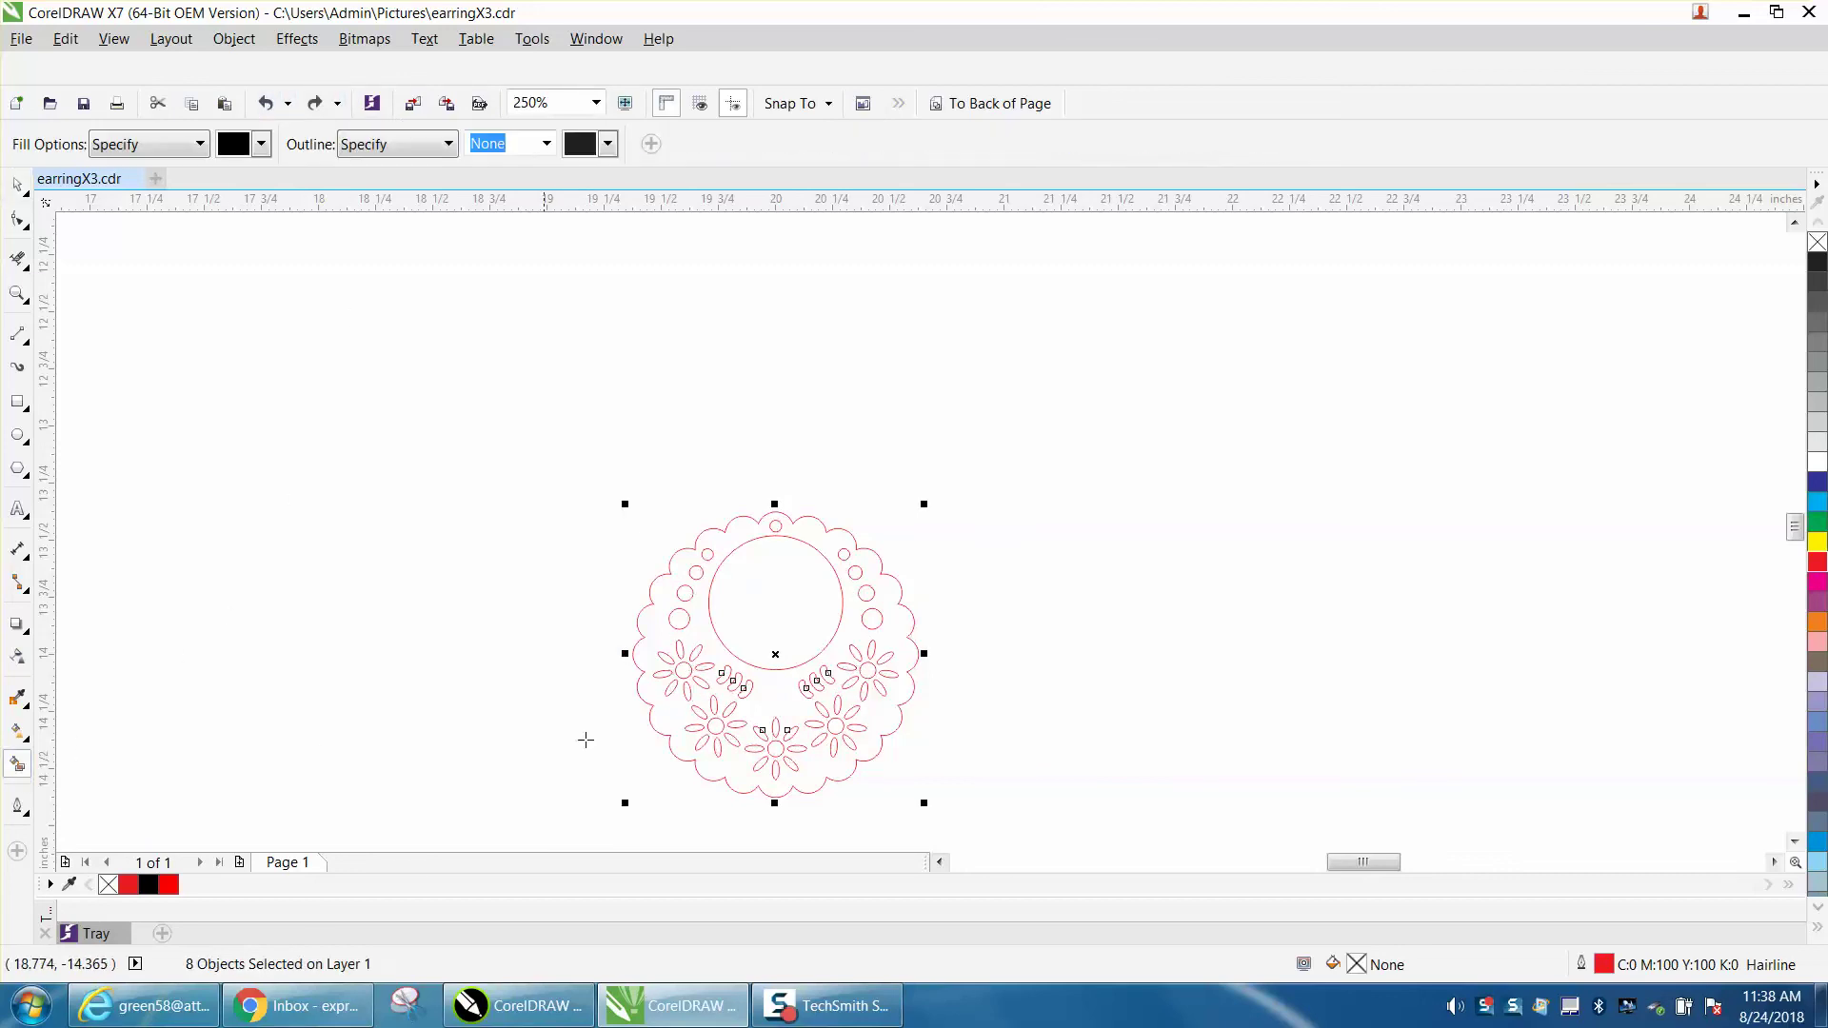
pyautogui.click(698, 635)
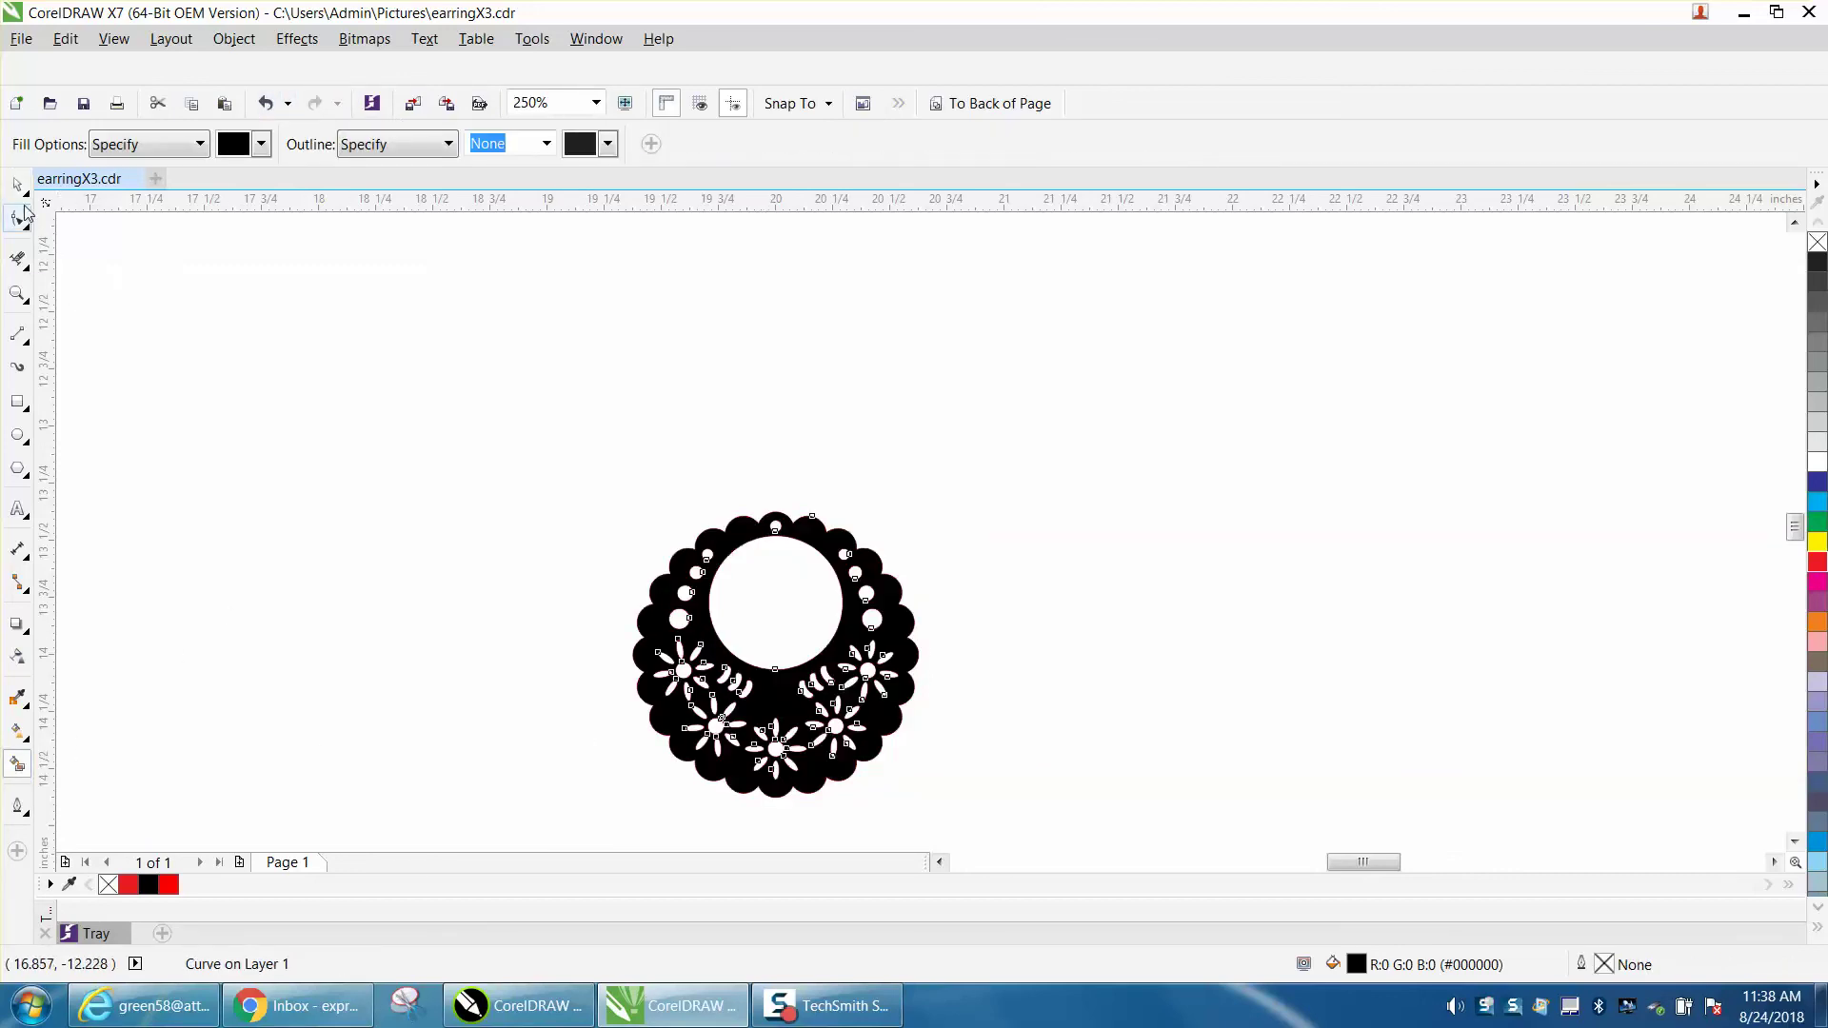
pyautogui.press('space')
pyautogui.moveTo(775, 654); pyautogui.dragTo(469, 532)
# Step: Give the new earring curve no fill and a red outline
pyautogui.click(1818, 242)
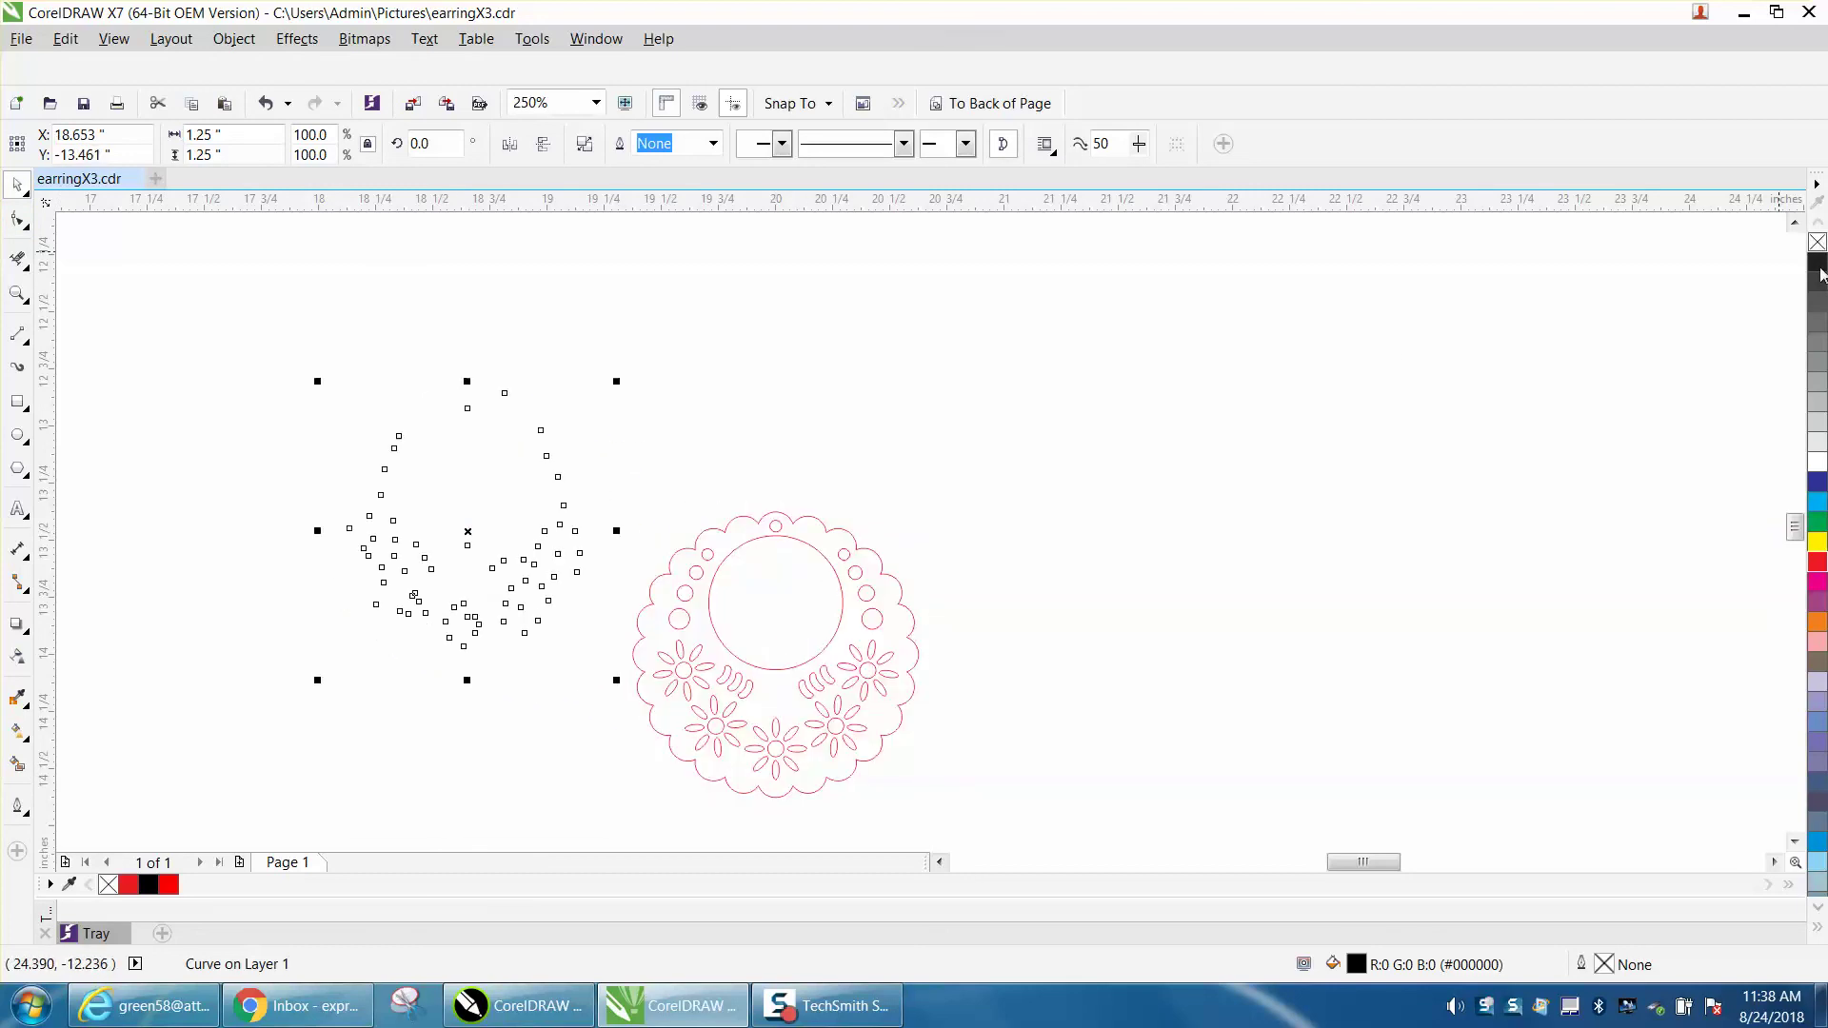
pyautogui.rightClick(1818, 562)
pyautogui.click(1240, 505)
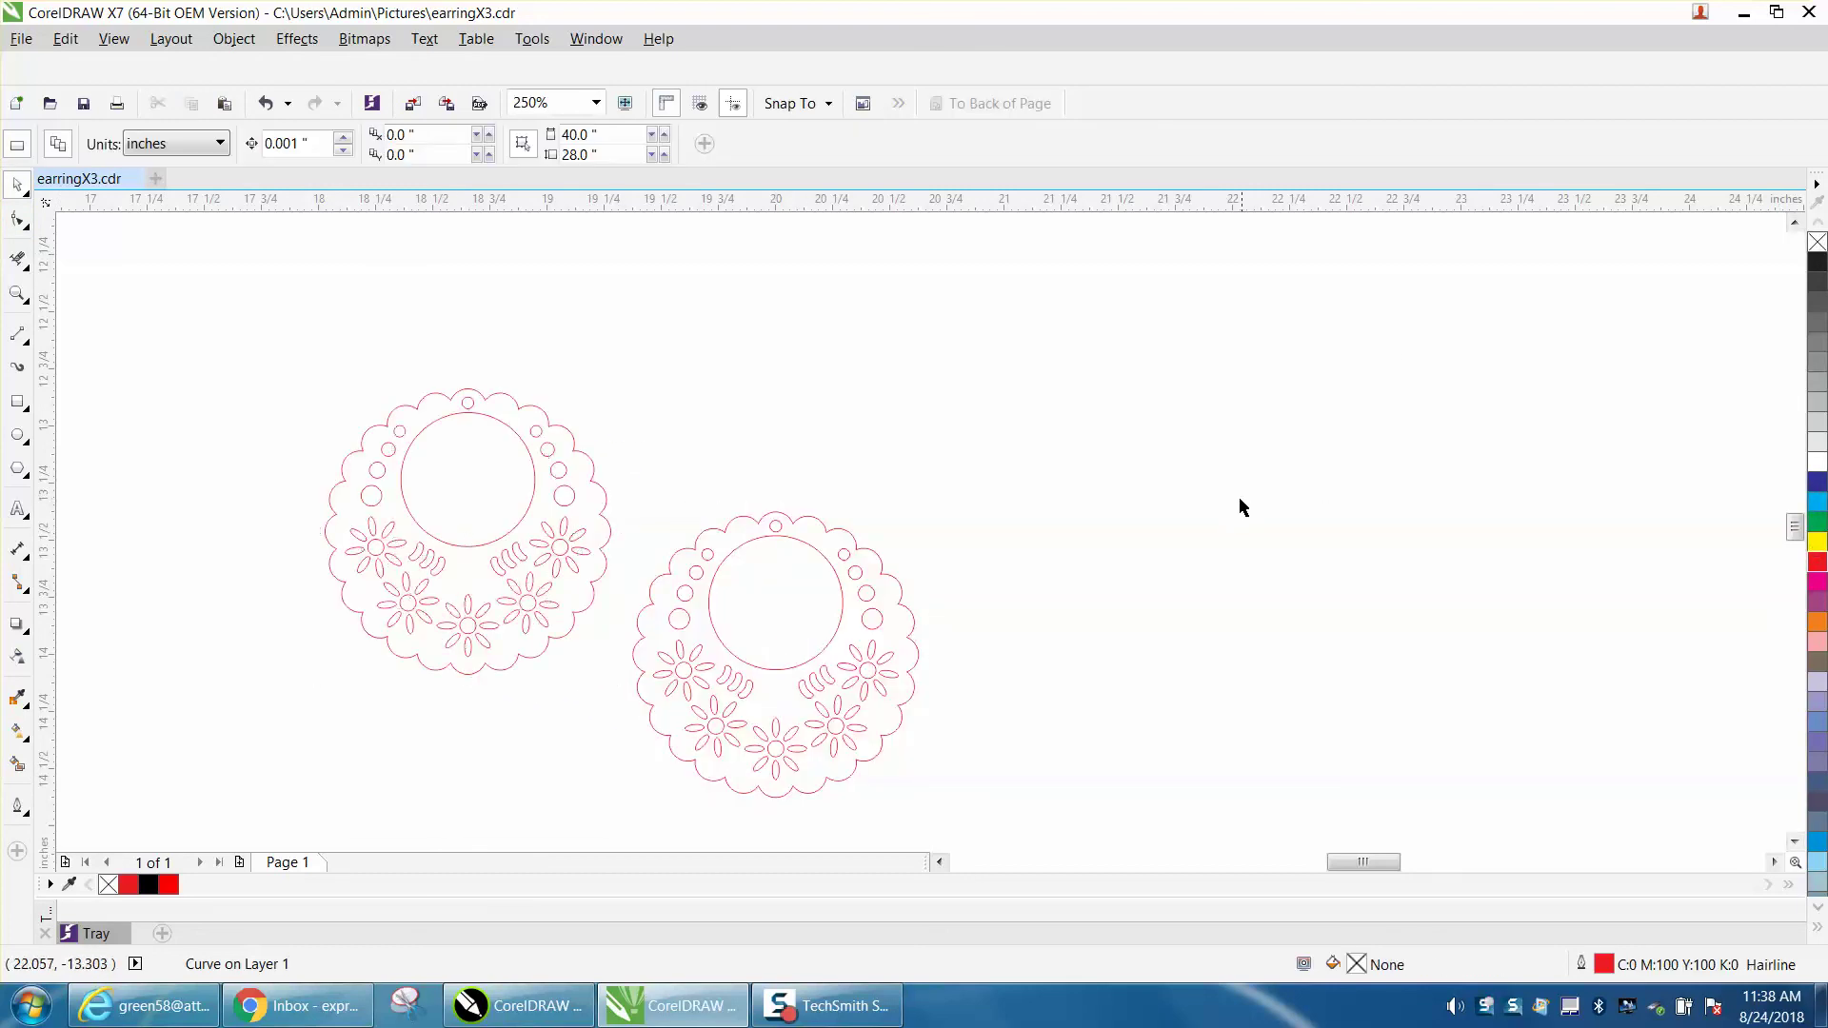
pyautogui.click(19, 297)
# Step: Zoom in on the unfilled red left earring to inspect its single-curve outline
pyautogui.moveTo(311, 406); pyautogui.dragTo(677, 683)
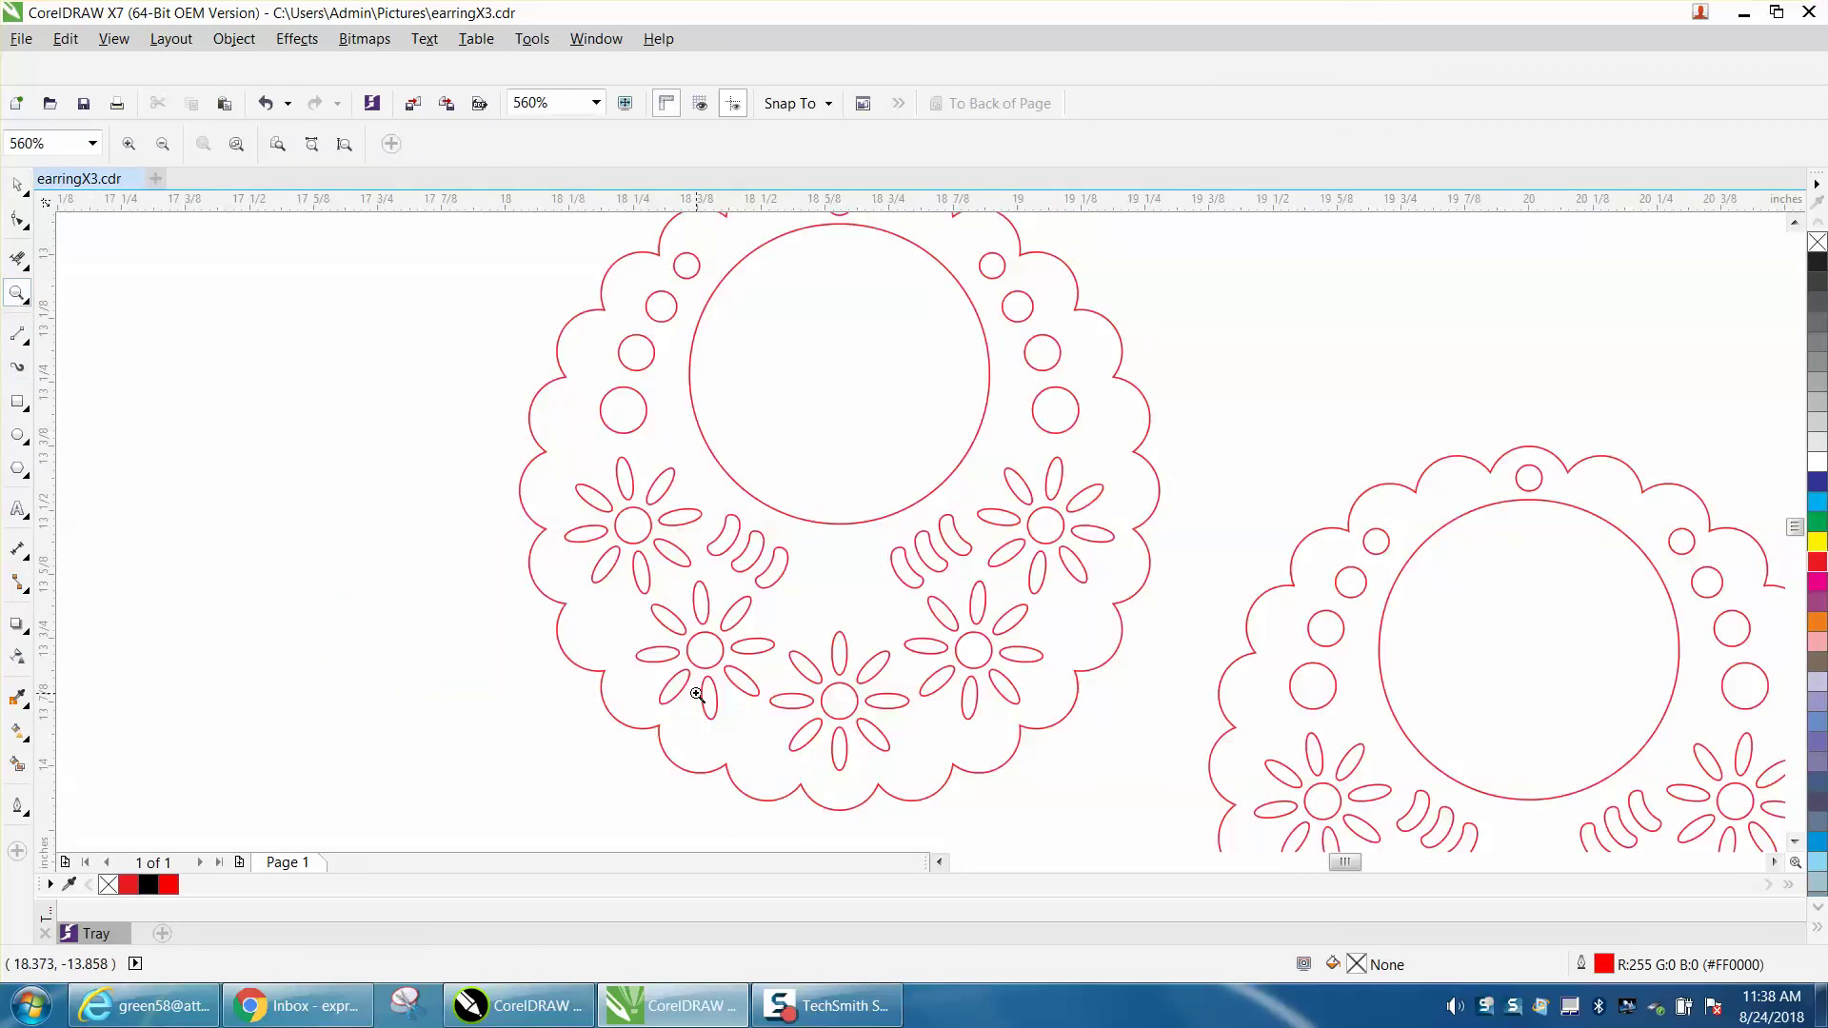